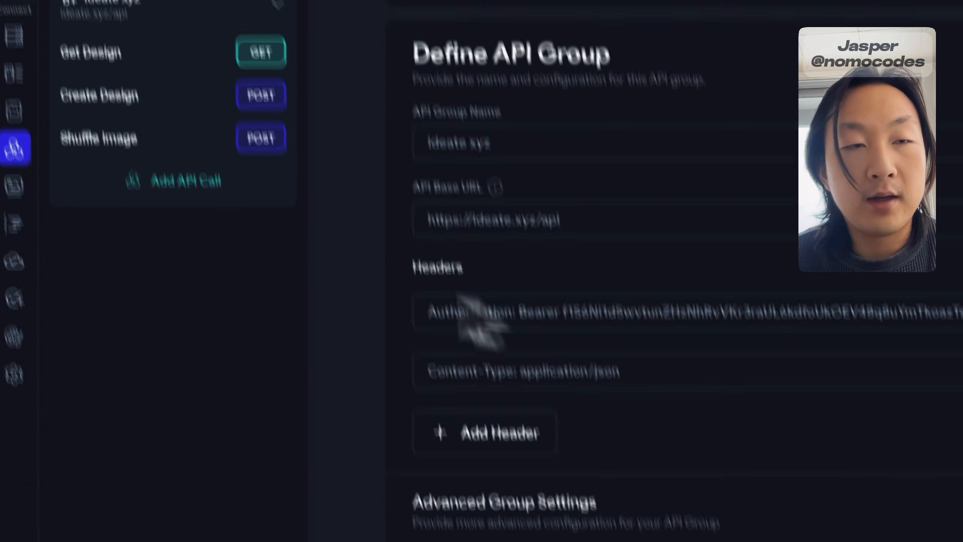
Review the Get Design, Create Design and Shuffle Image calls in the ideate xyz API group
left_click(157, 51)
left_click(141, 87)
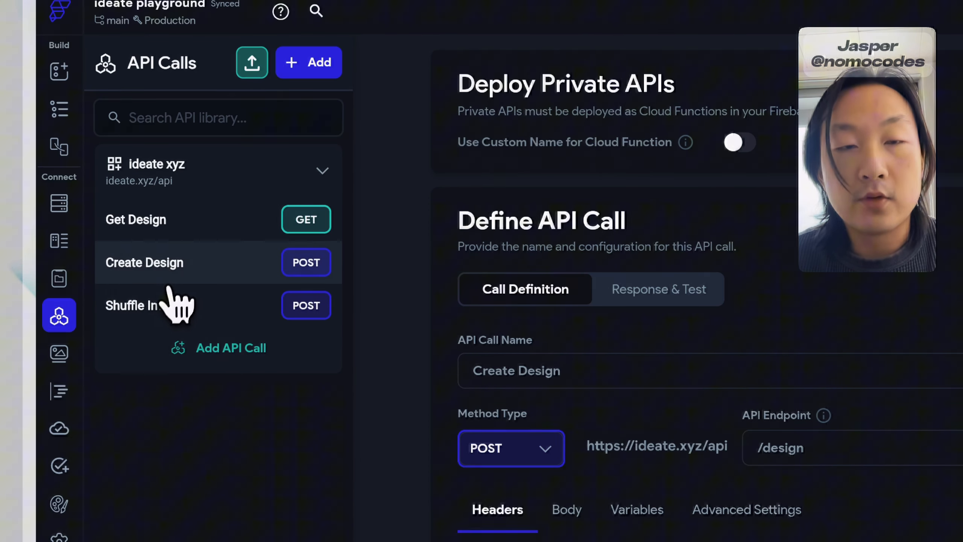
left_click(169, 295)
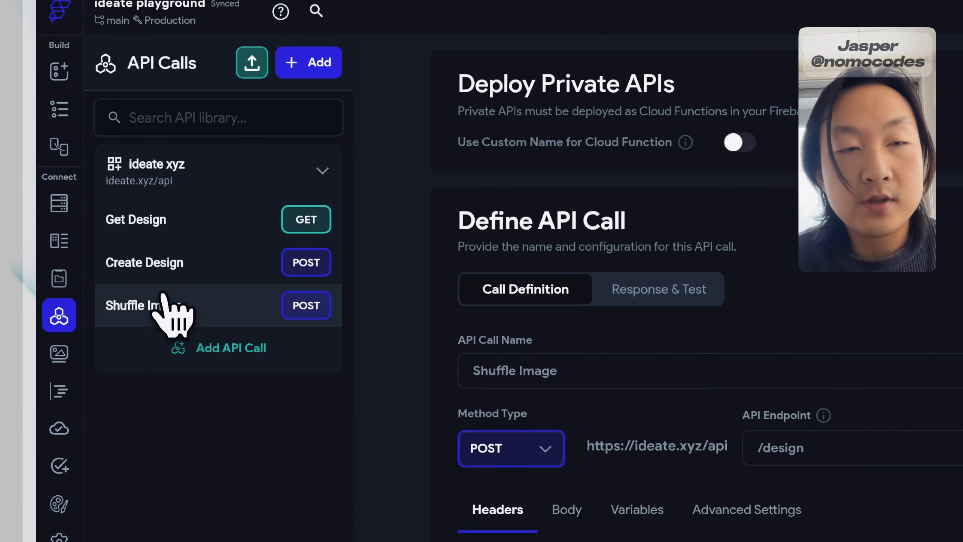
left_click(164, 270)
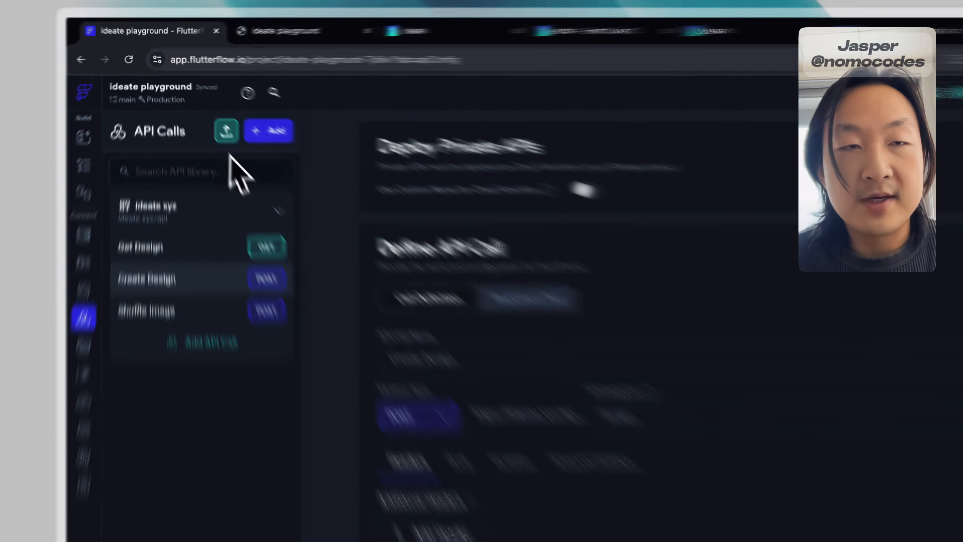
left_click(232, 106)
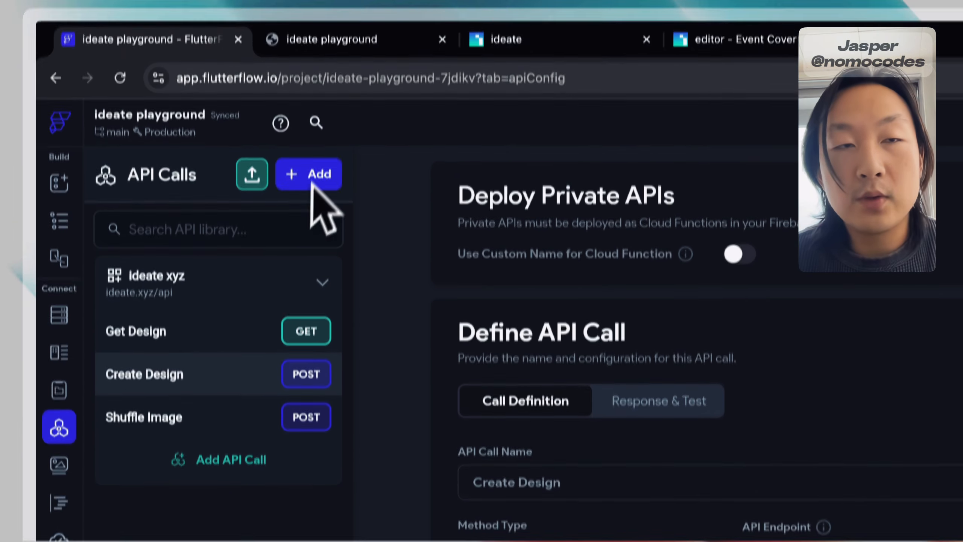
Create a new API call named "ideate create design"
left_click(316, 164)
left_click(270, 277)
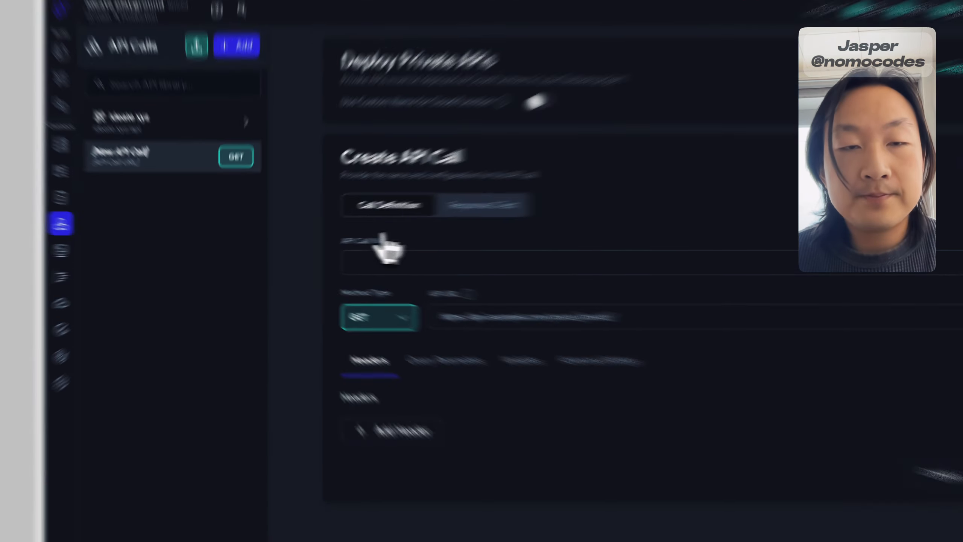
left_click(327, 261)
type("id")
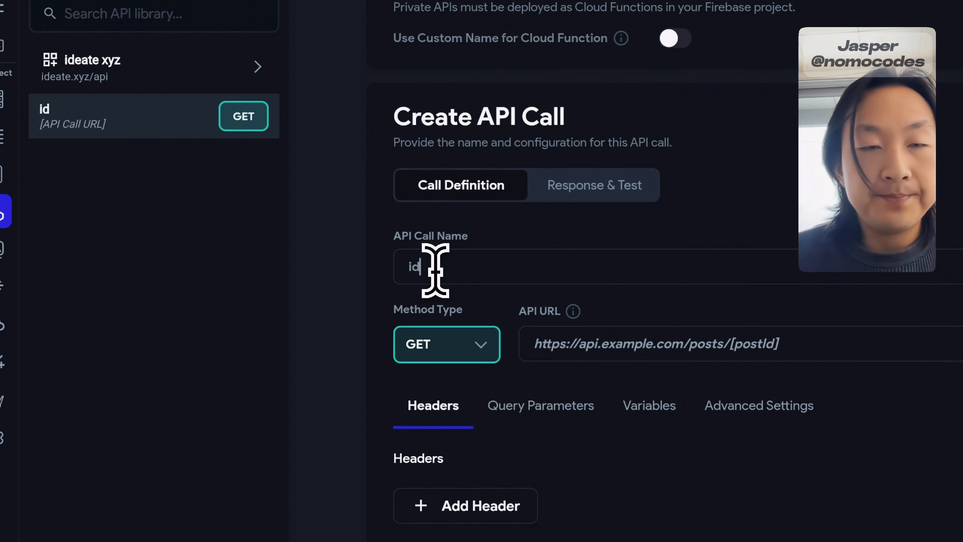
type("eate create design")
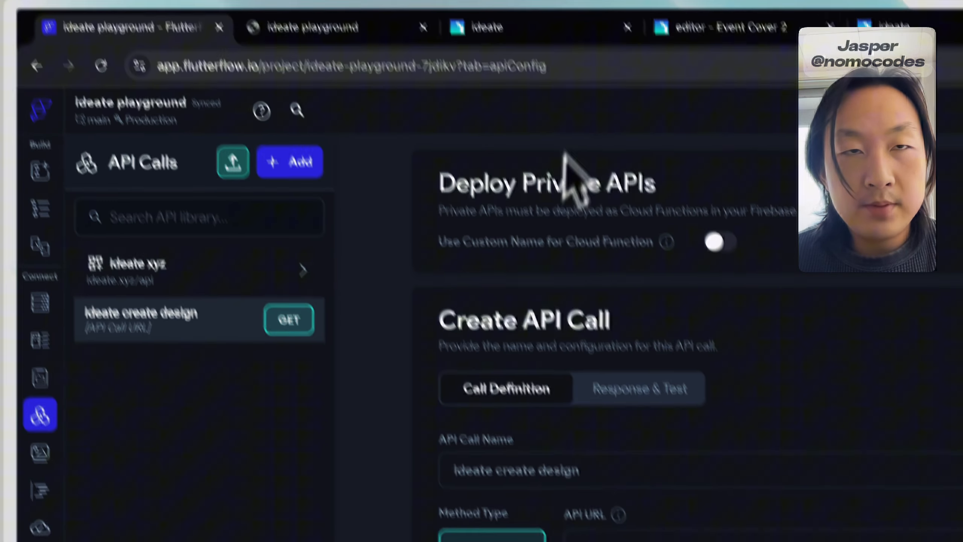
View the template's code in the ideate playground and set the new FlutterFlow call's method type to POST
left_click(548, 60)
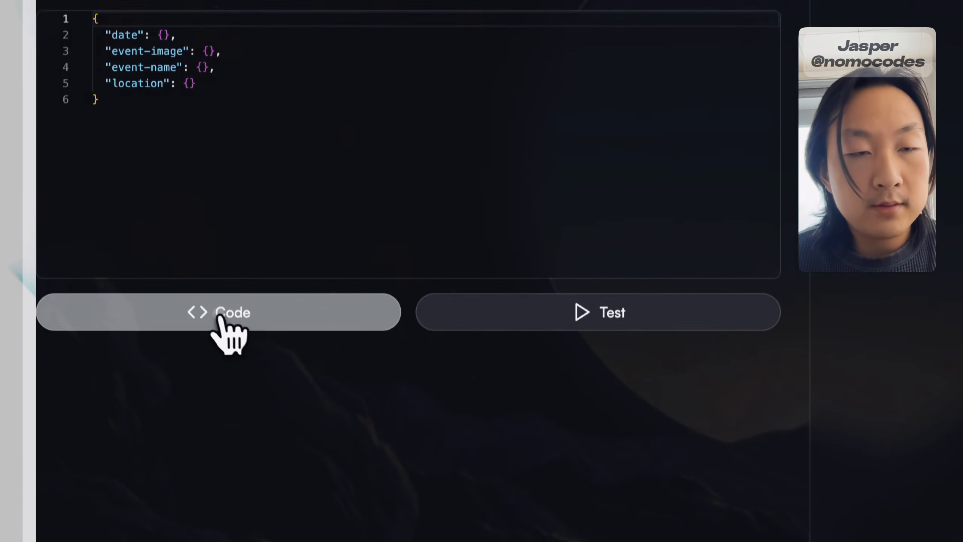
left_click(221, 313)
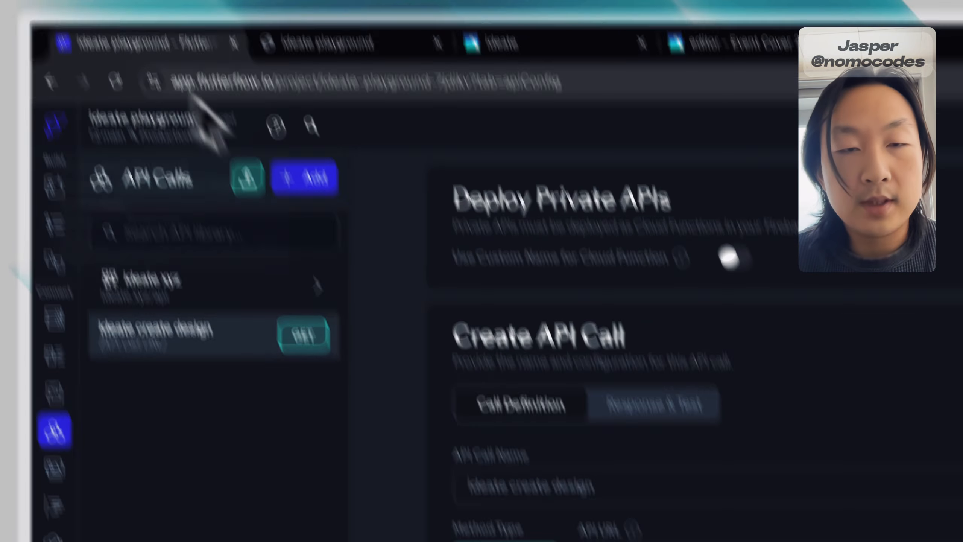
left_click(430, 333)
left_click(417, 410)
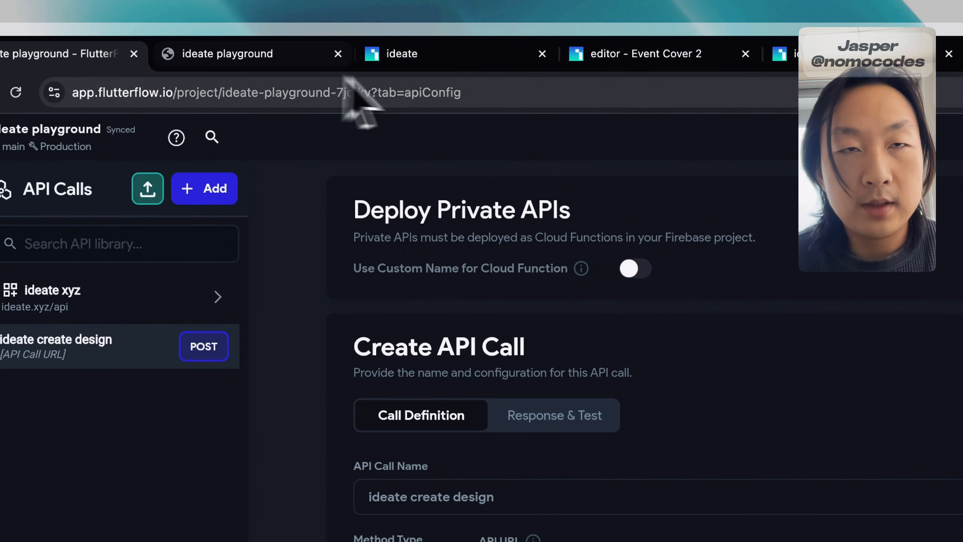
left_click(440, 3)
left_click_drag(449, 341, 635, 343)
key("ctrl+c")
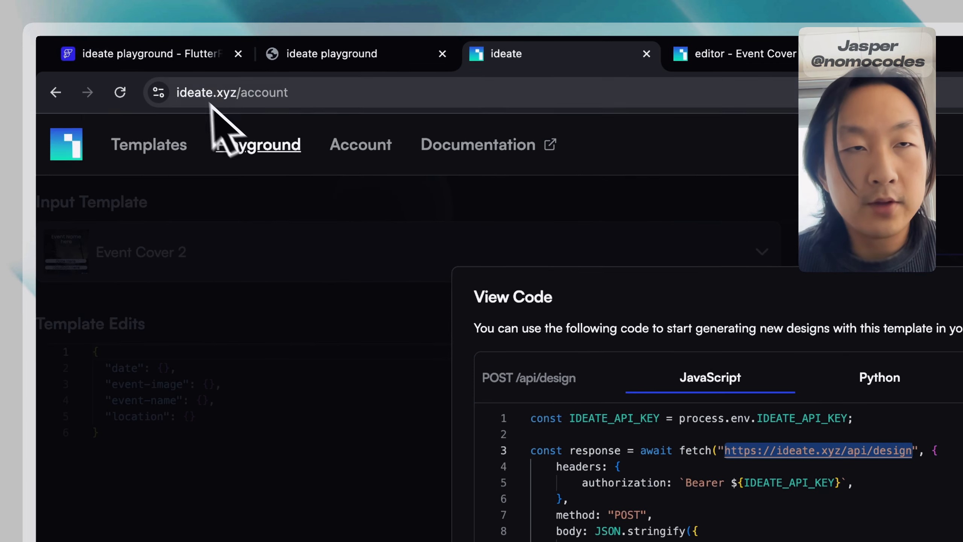
left_click(190, 53)
left_click(538, 287)
key("ctrl+v")
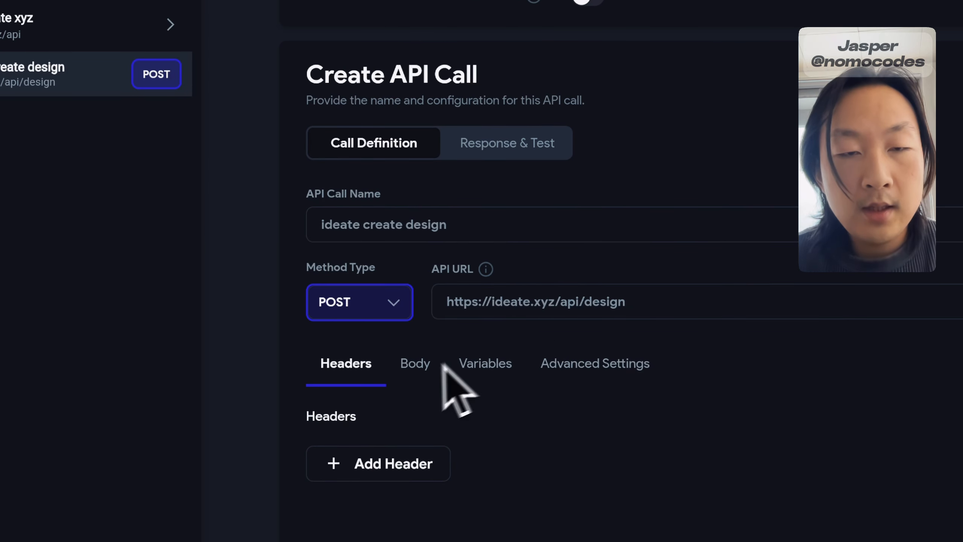
Add a header to the call containing the authorization Bearer line copied from the ideate code sample
left_click(387, 468)
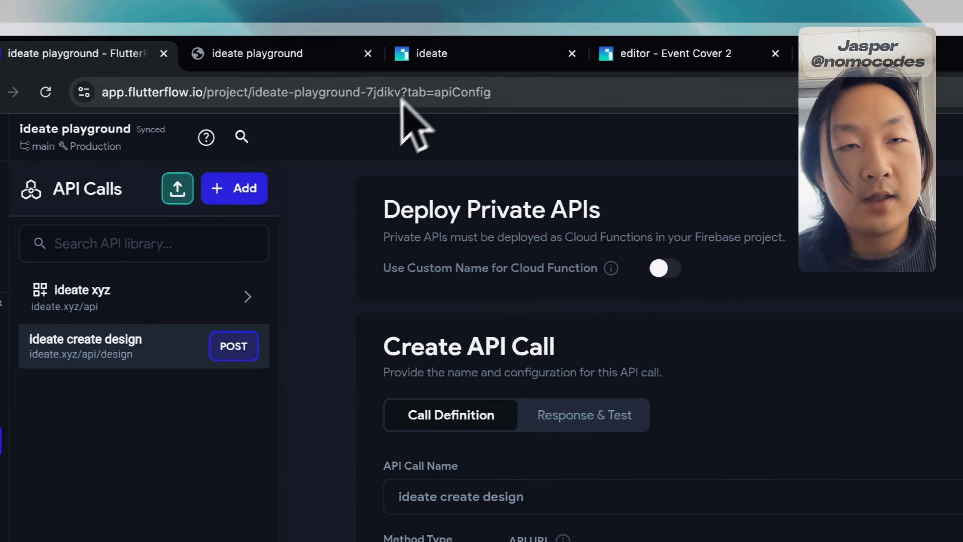
left_click(427, 65)
left_click_drag(370, 319, 649, 322)
key("super+c")
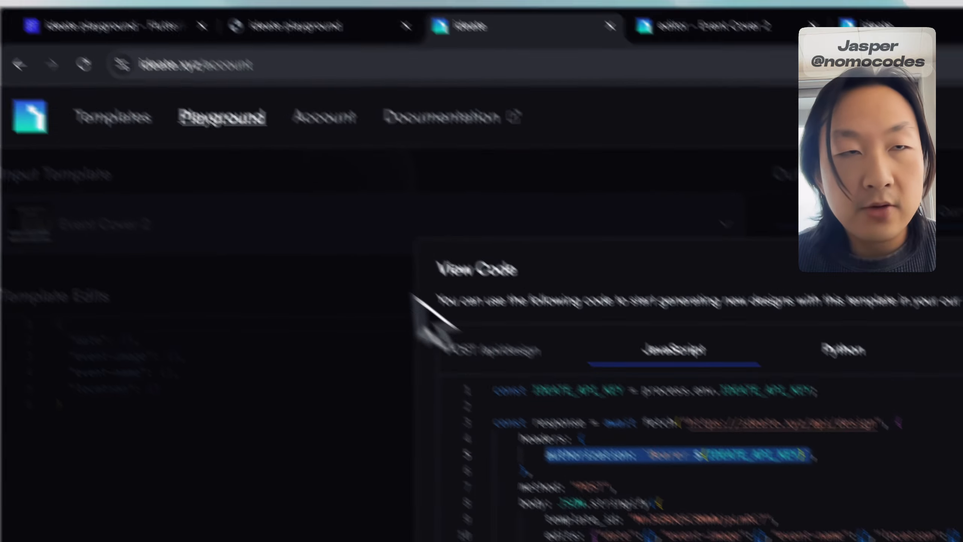
left_click(151, 55)
left_click(372, 284)
key("super+v")
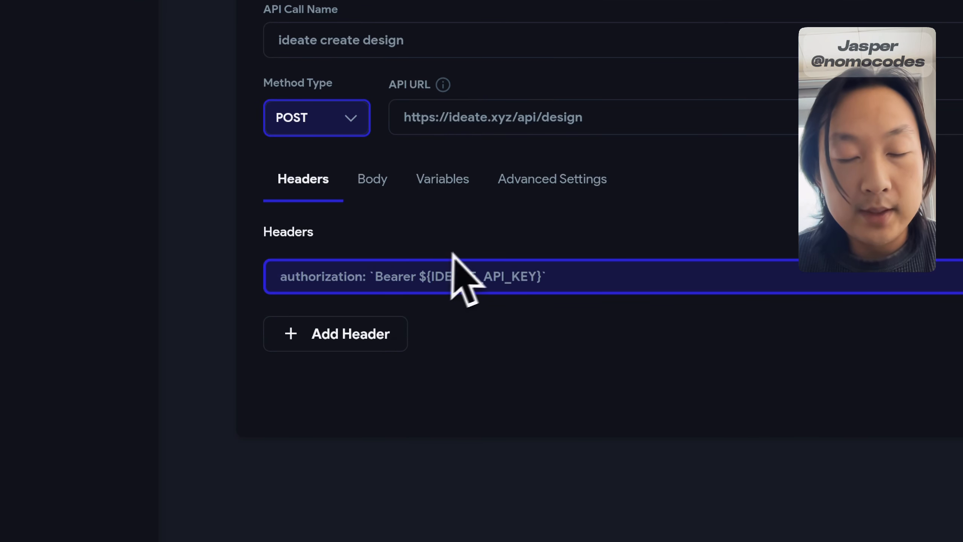
Remove the backticks and the ${IDEATE_API_KEY} placeholder from the authorization header, keeping "authorization: Bearer"
key("BackSpace")
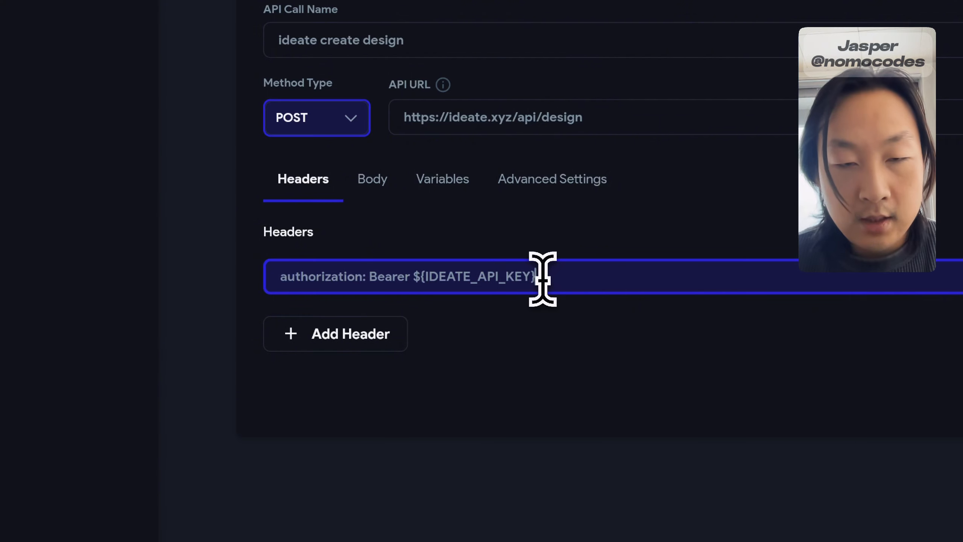
left_click_drag(543, 279, 414, 277)
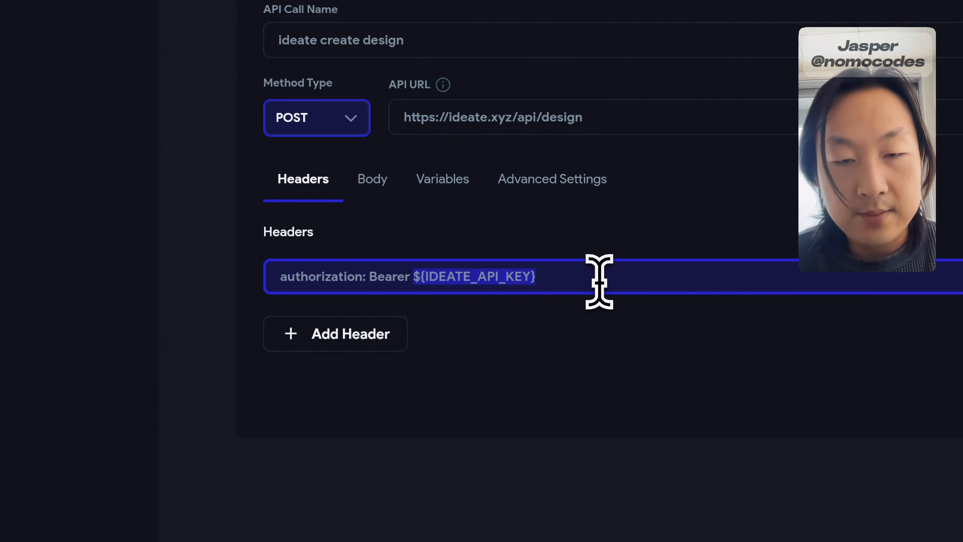
key("BackSpace")
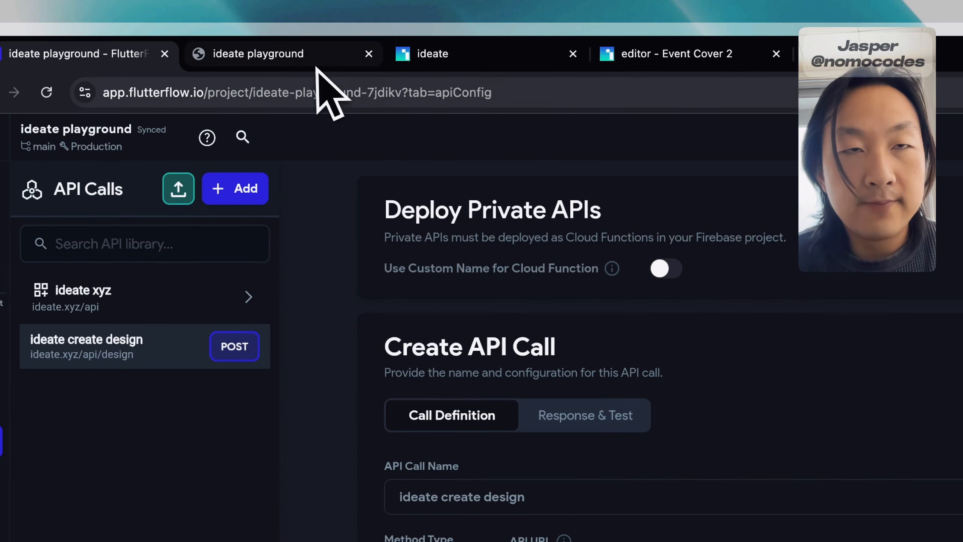
Switch to ideate, close the code sample and copy the API key from the account page
left_click(423, 54)
left_click(510, 215)
left_click(287, 145)
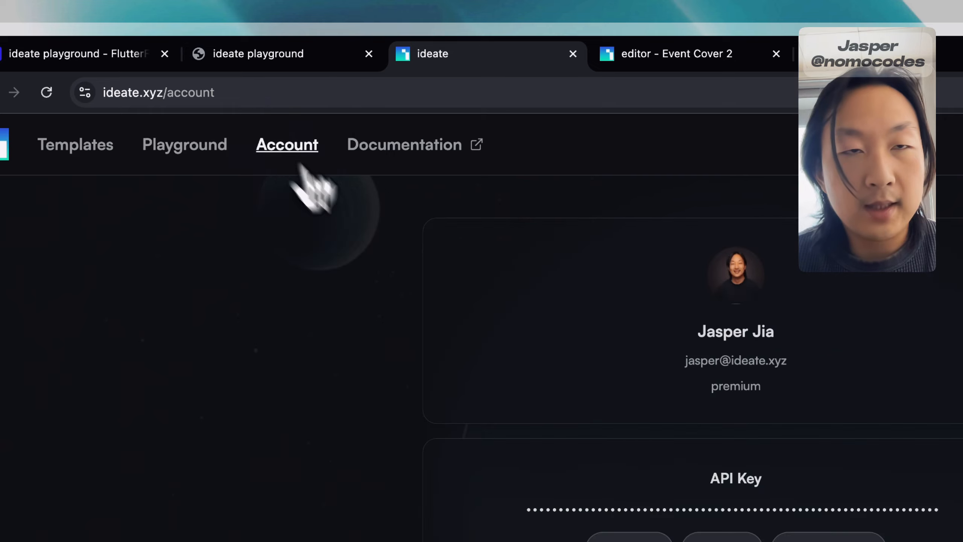
left_click(634, 326)
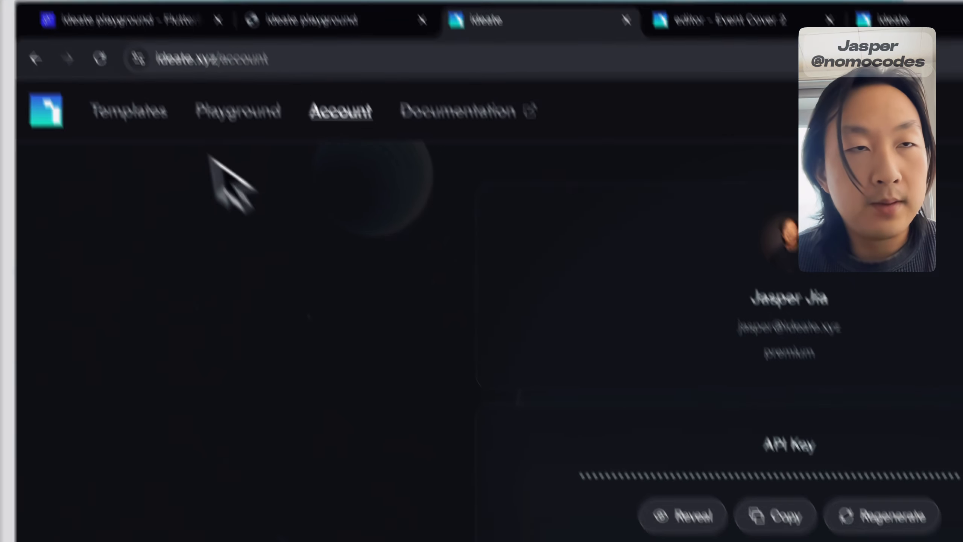
Paste the API key after "Bearer" in the FlutterFlow authorization header, add the call to the project and reopen it
left_click(127, 71)
left_click(361, 305)
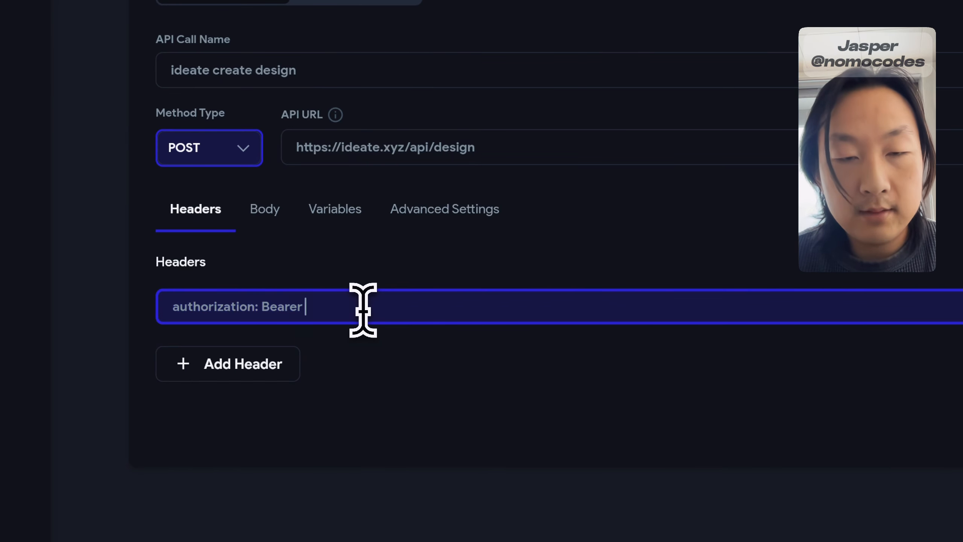
key("ctrl+v")
left_click(443, 271)
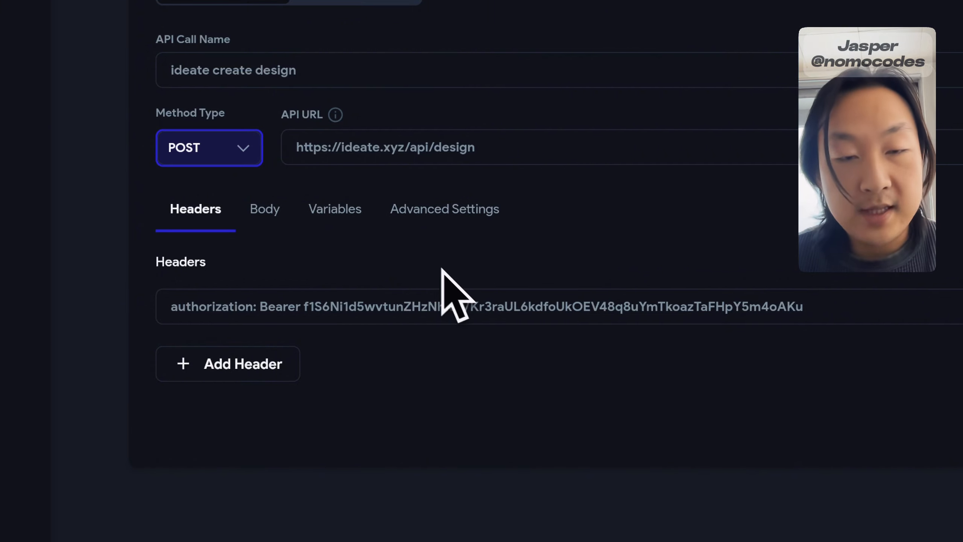
left_click(740, 357)
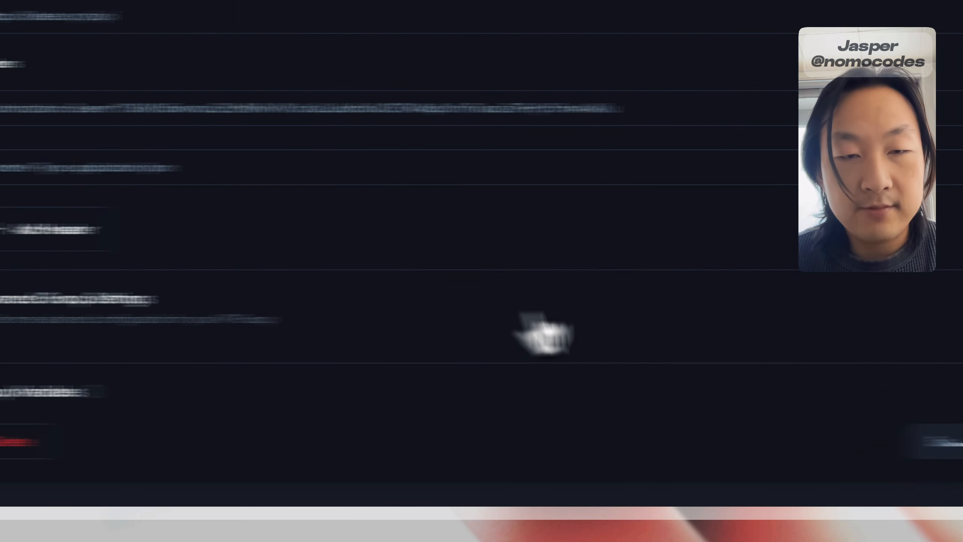
left_click(205, 110)
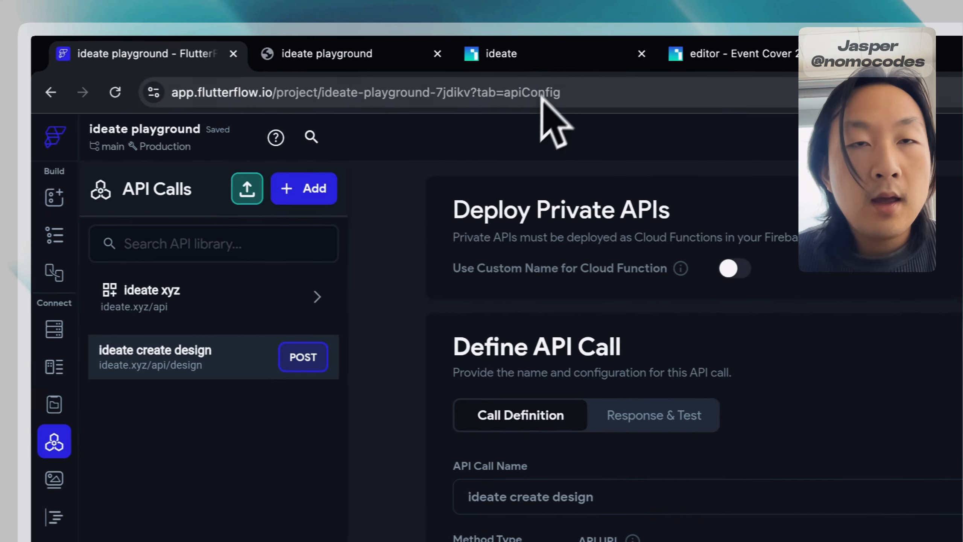
Return to the ideate playground and view the code for the Event Cover 2 template
left_click(493, 52)
left_click(242, 150)
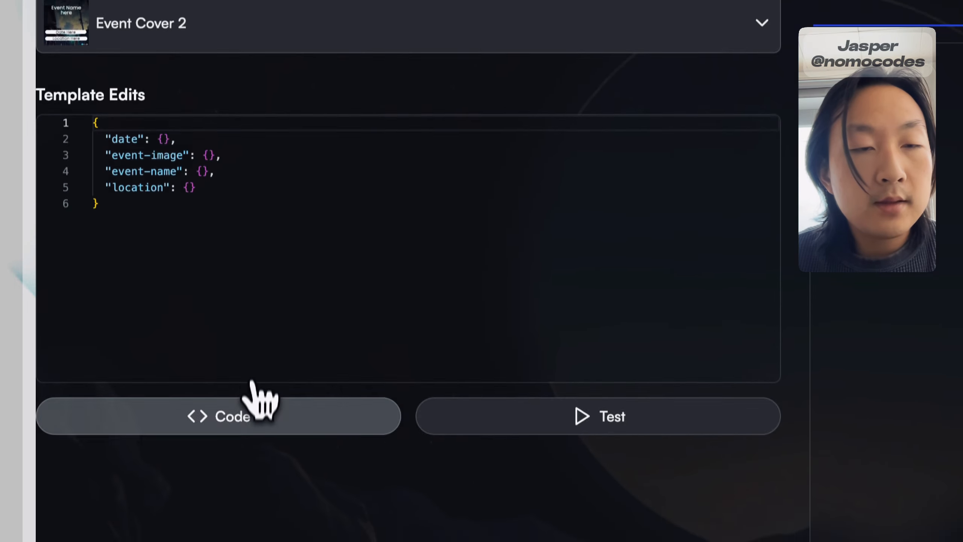
left_click(250, 406)
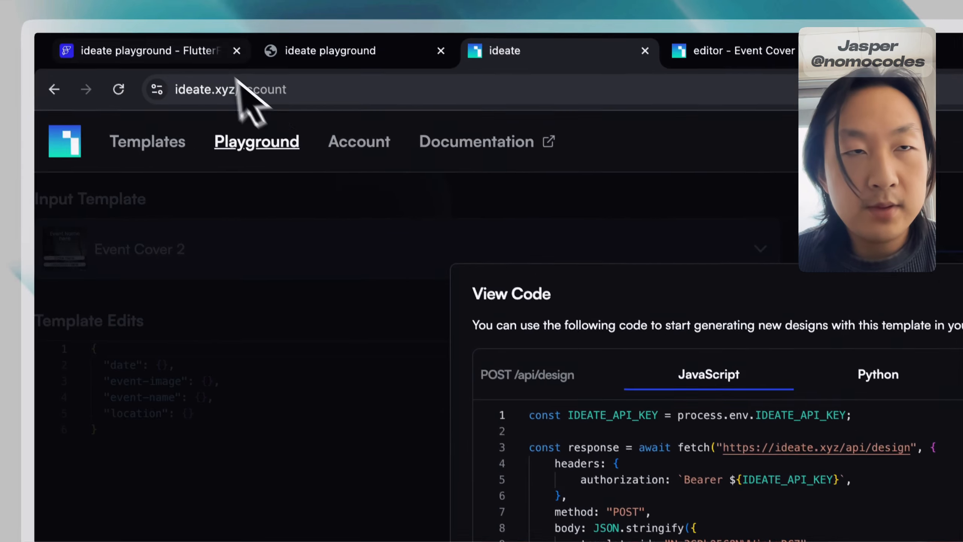
Set the body type of the FlutterFlow "ideate create design" call to JSON
left_click(171, 51)
left_click(472, 194)
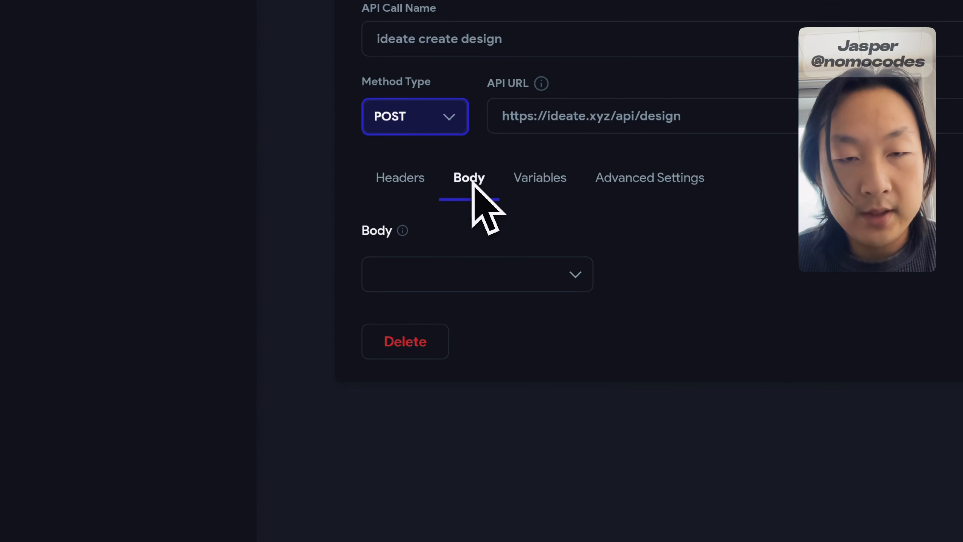
left_click(493, 271)
left_click(455, 346)
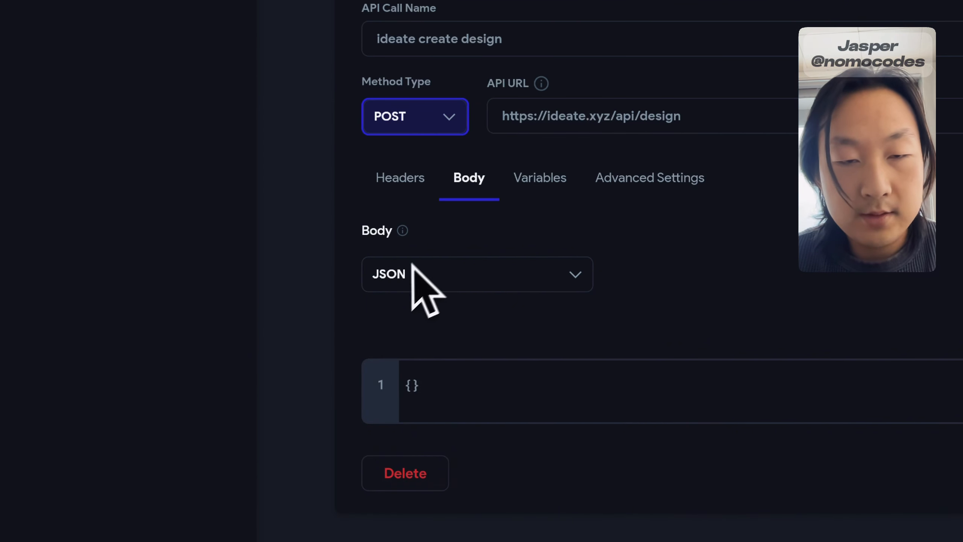
Copy the template_id and edits lines from the ideate code sample into the braces of the call's JSON body
left_click(409, 390)
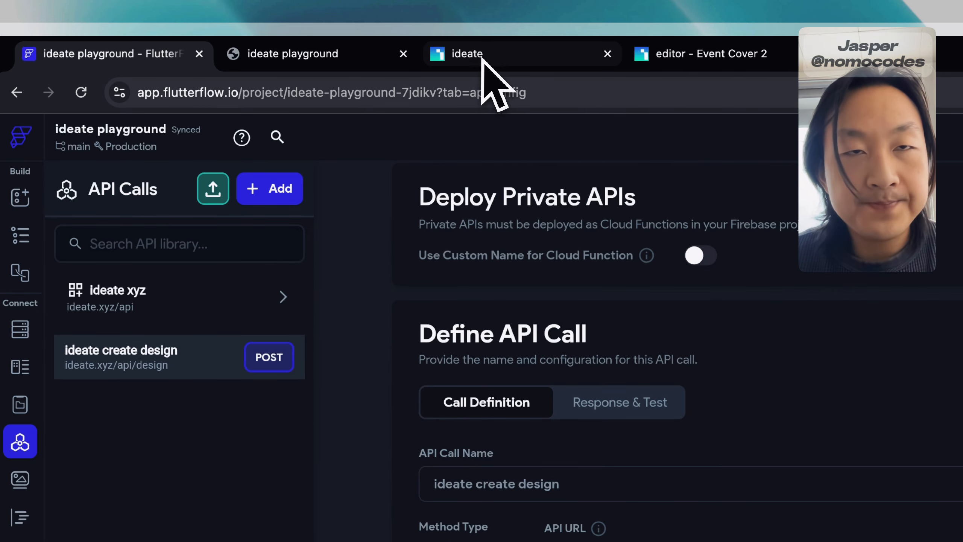
left_click(481, 59)
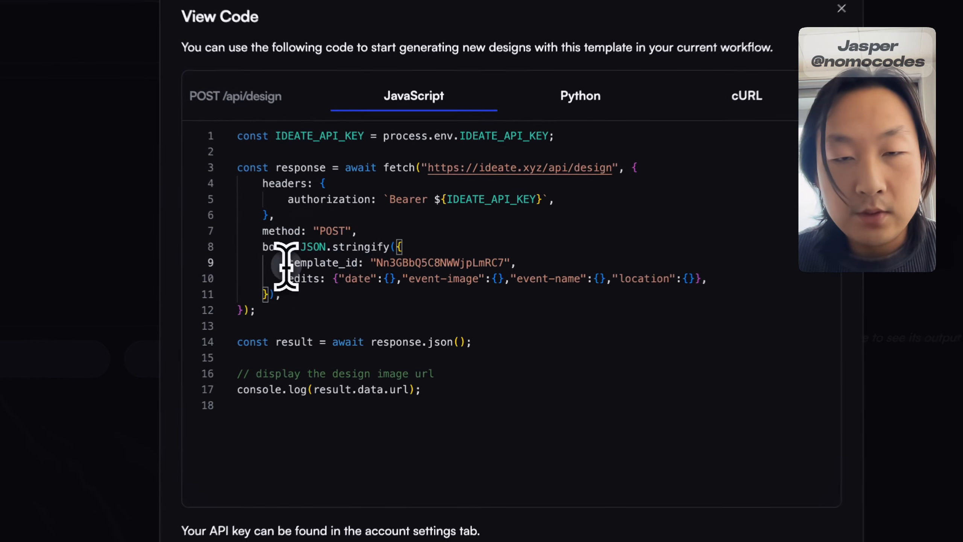
left_click_drag(370, 285, 576, 291)
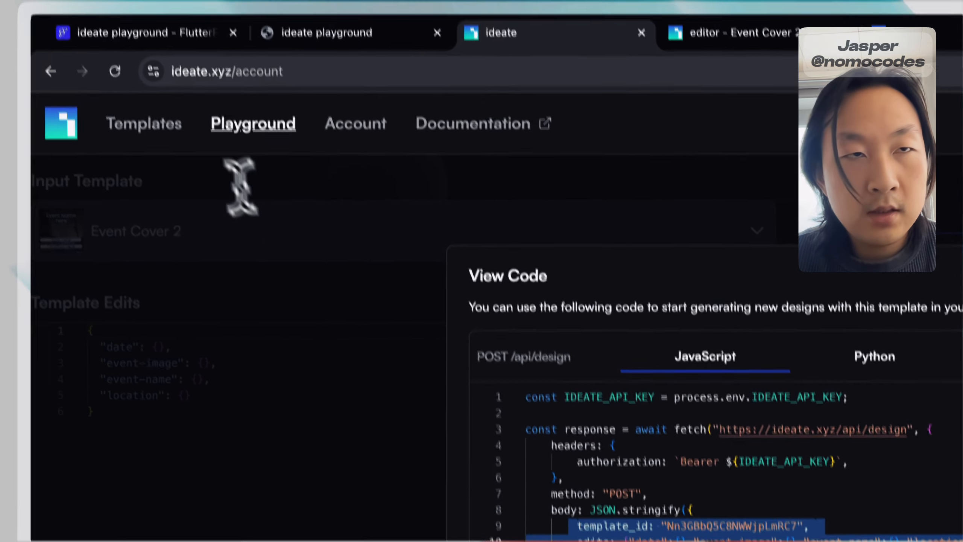
left_click(168, 33)
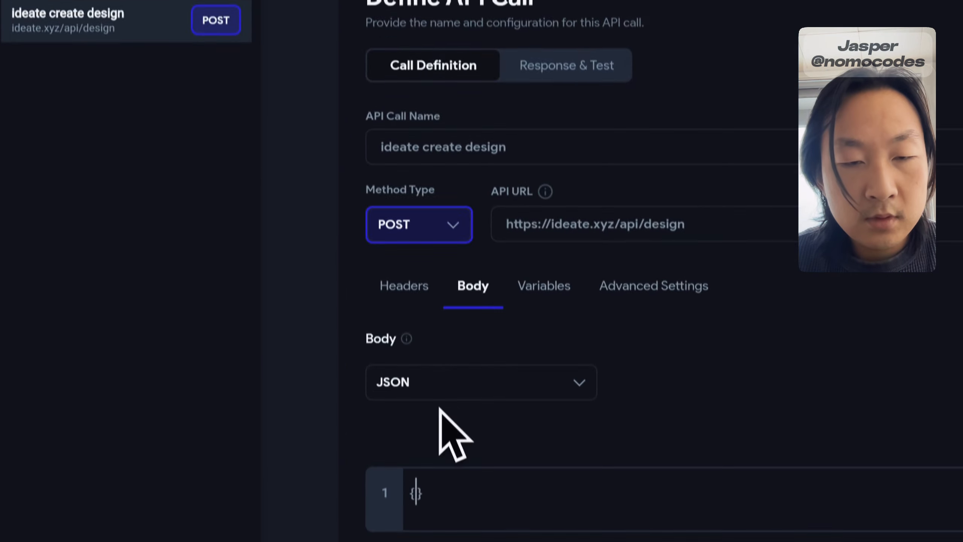
key("ctrl+v")
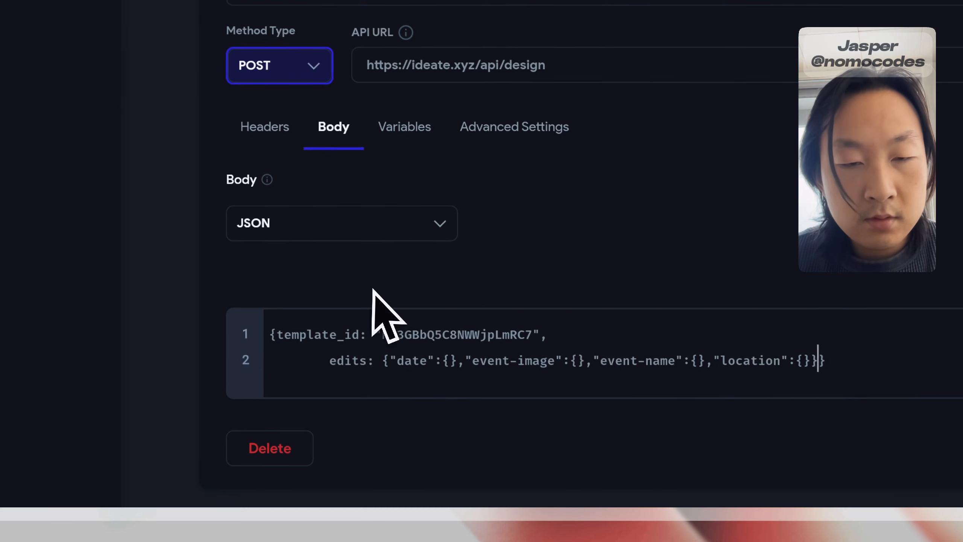
Enclose the template_id and edits keys in double quotes, format the JSON body and save the API call
left_click(274, 333)
type("\"")
left_click(366, 336)
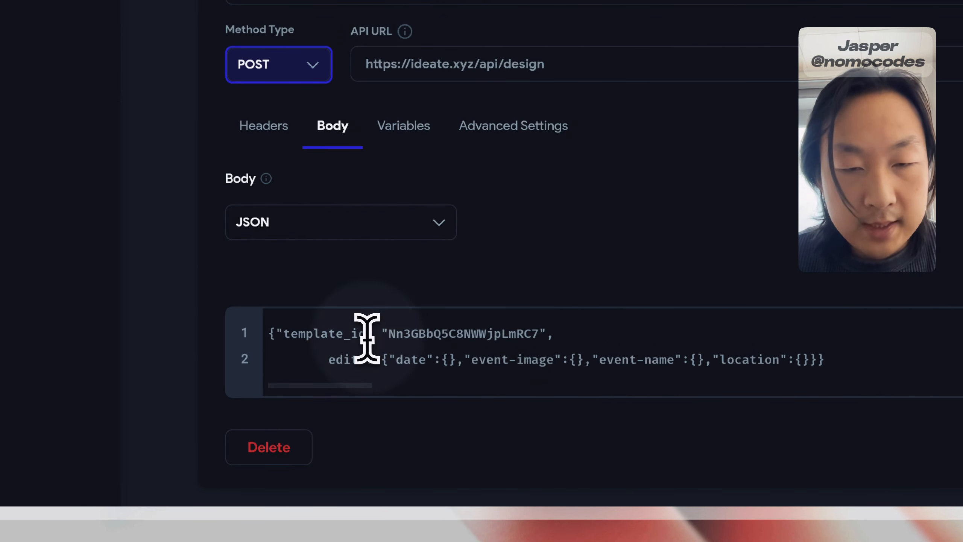
left_click(328, 358)
type("\"")
left_click(375, 358)
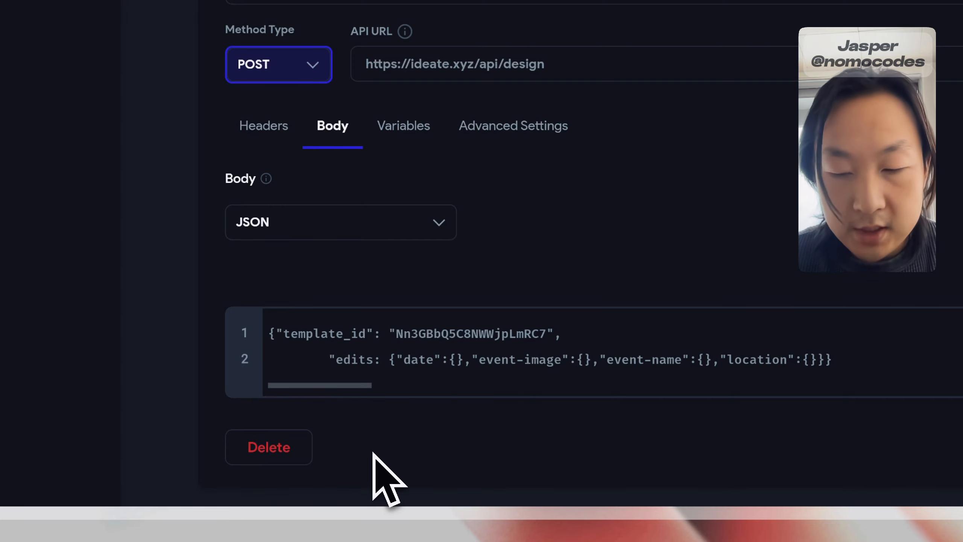
type("\"")
left_click(777, 298)
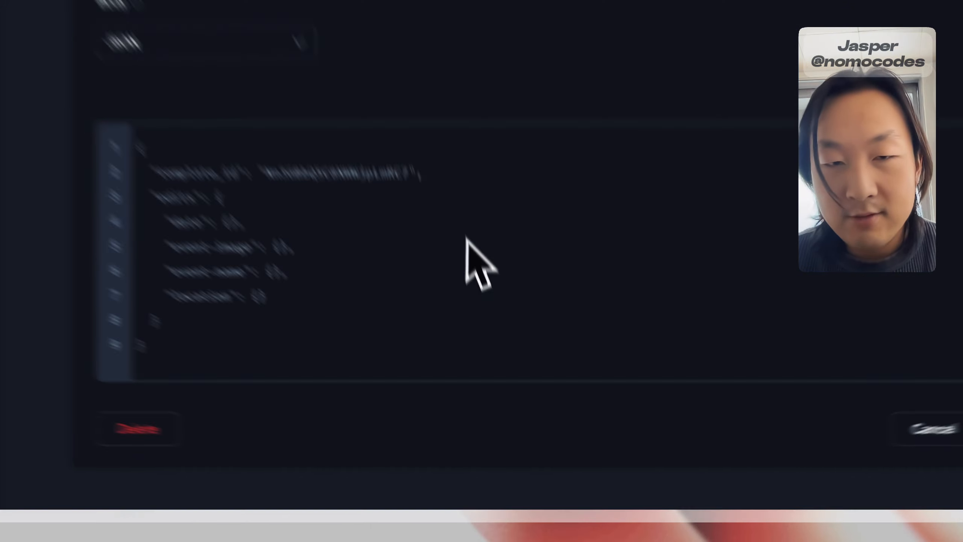
scroll(353, 268, "up", 2)
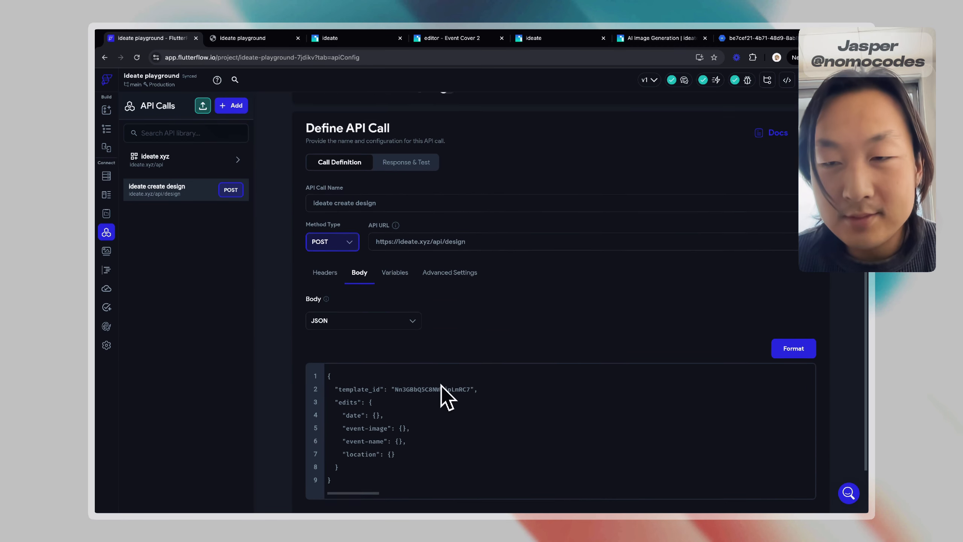
scroll(462, 394, "down", 2)
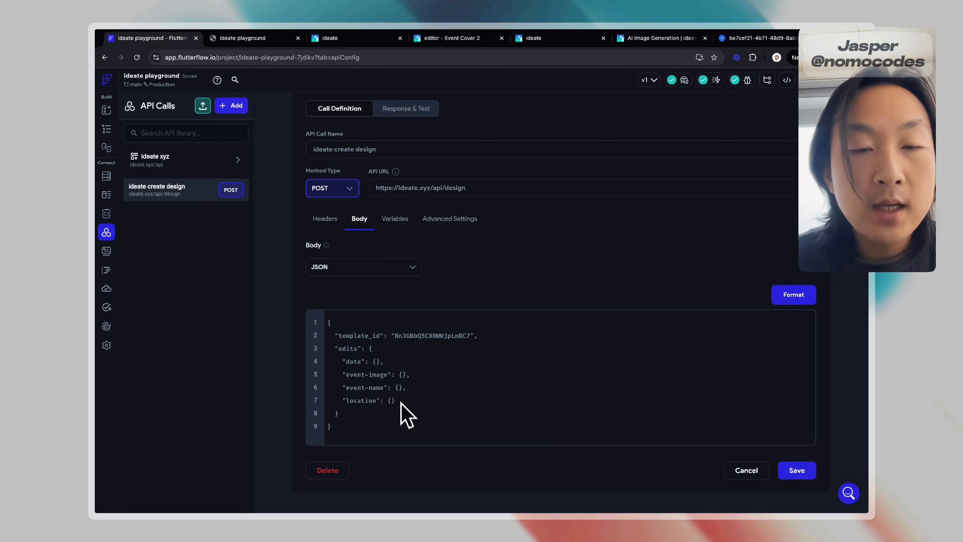
left_click(799, 469)
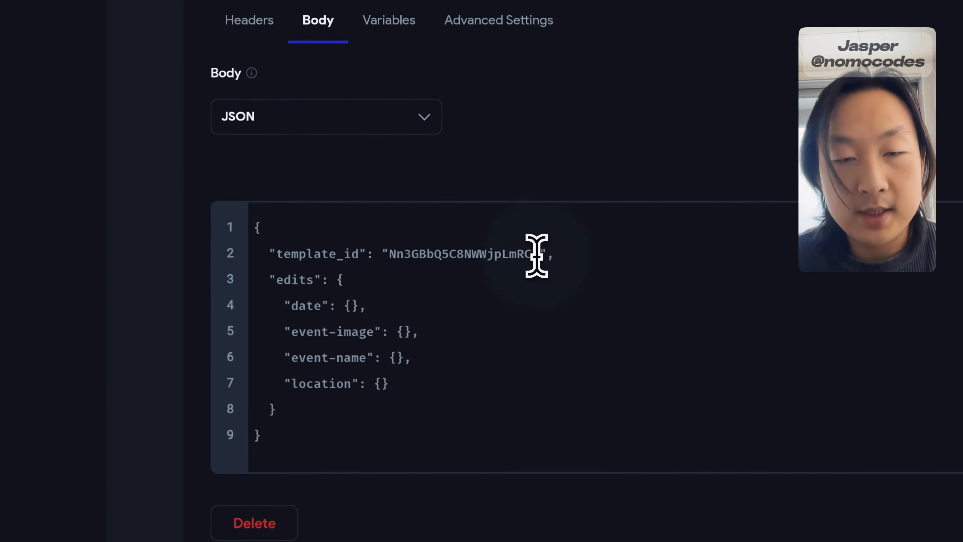
Delete the template_id value from the JSON body, leaving an empty pair of quotes
left_click_drag(536, 253, 391, 254)
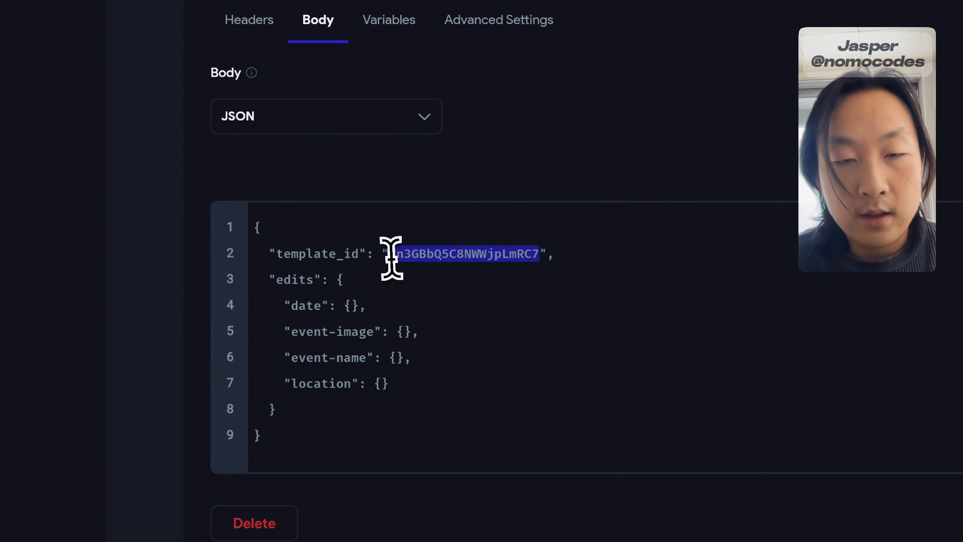
key("BackSpace")
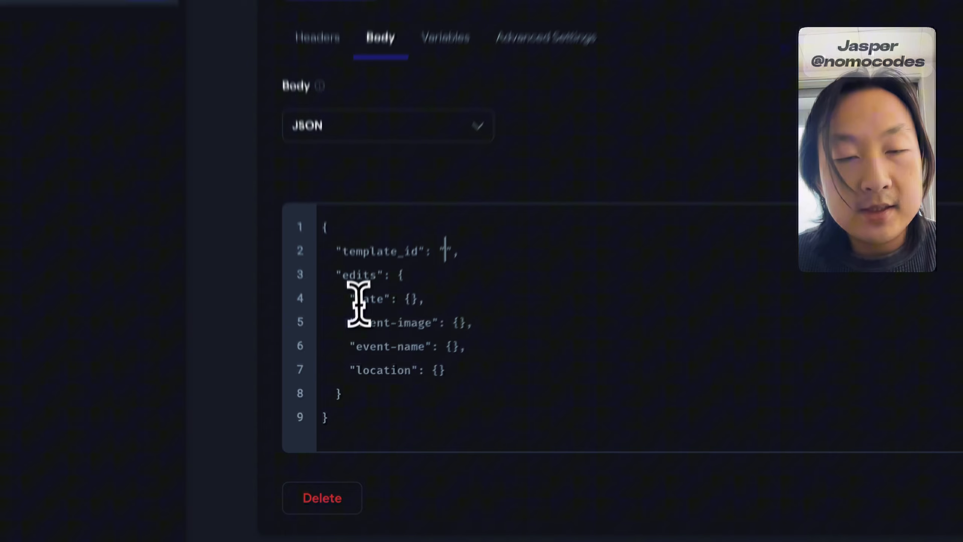
left_click_drag(343, 363, 415, 376)
Look up the text element properties in the ideate Design Edits docs, add "value": "" to the date object and format the JSON
left_click(418, 285)
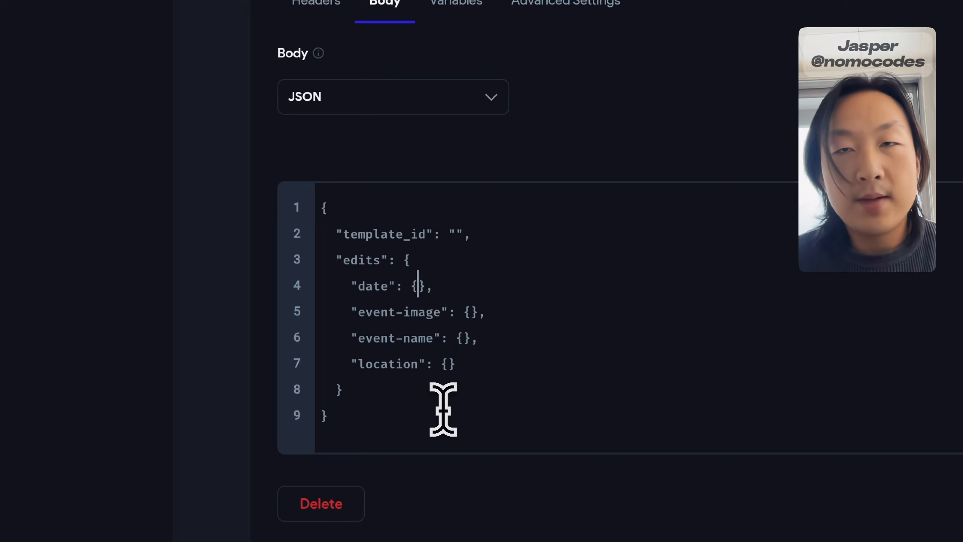
left_click(628, 56)
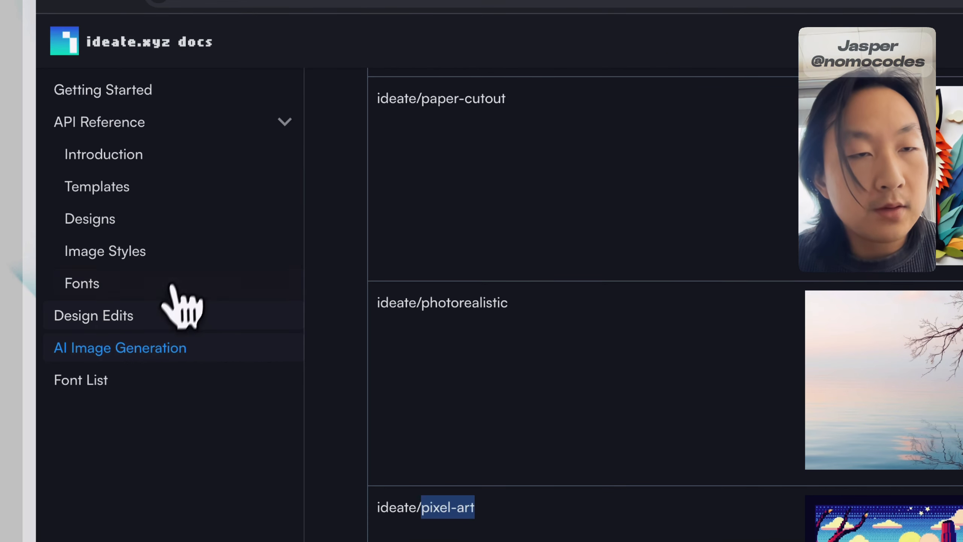
left_click(154, 318)
scroll(569, 523, "down", 10)
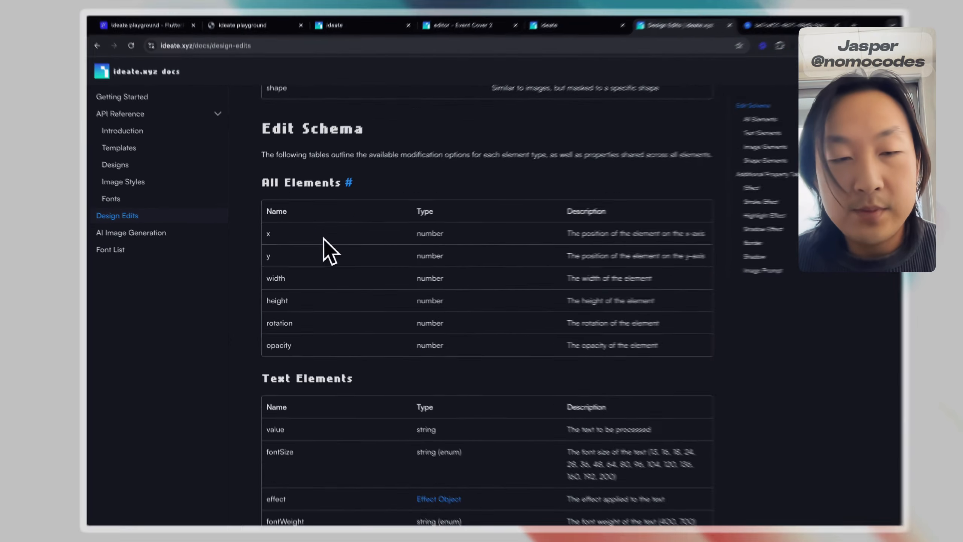
scroll(318, 248, "down", 5)
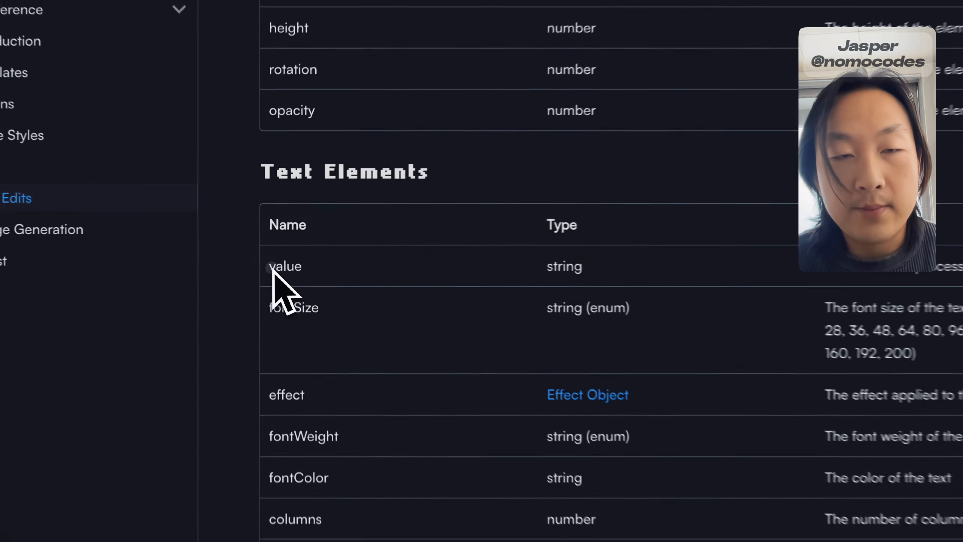
double_click(276, 255)
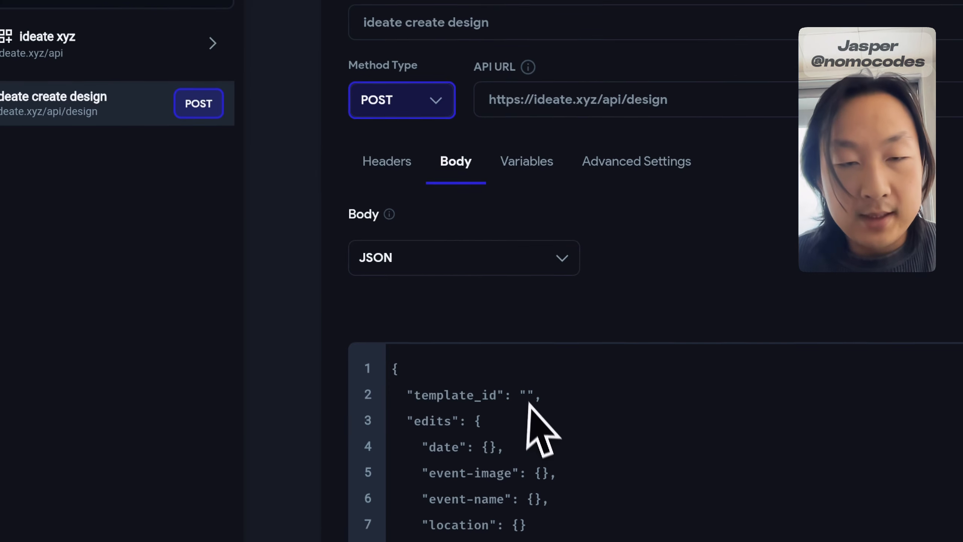
key("Return")
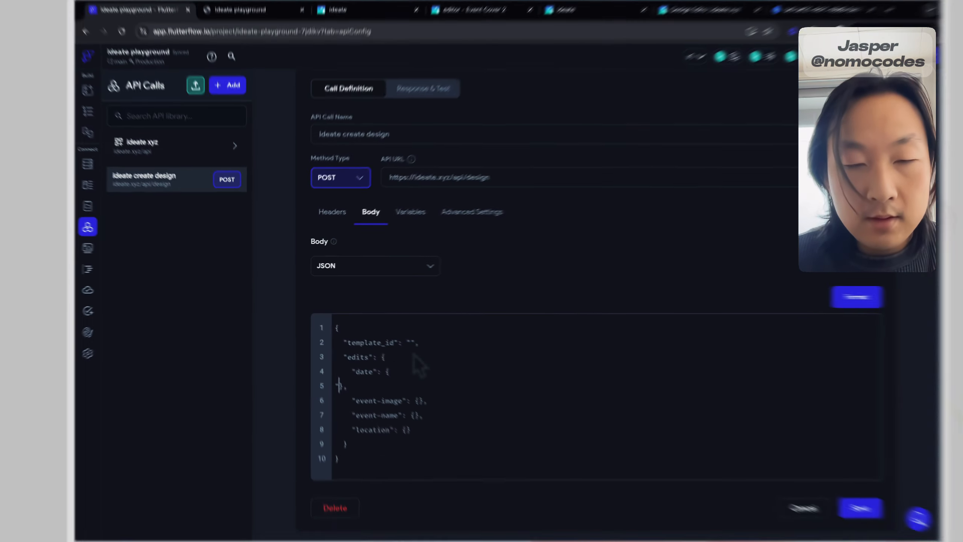
type("\"b")
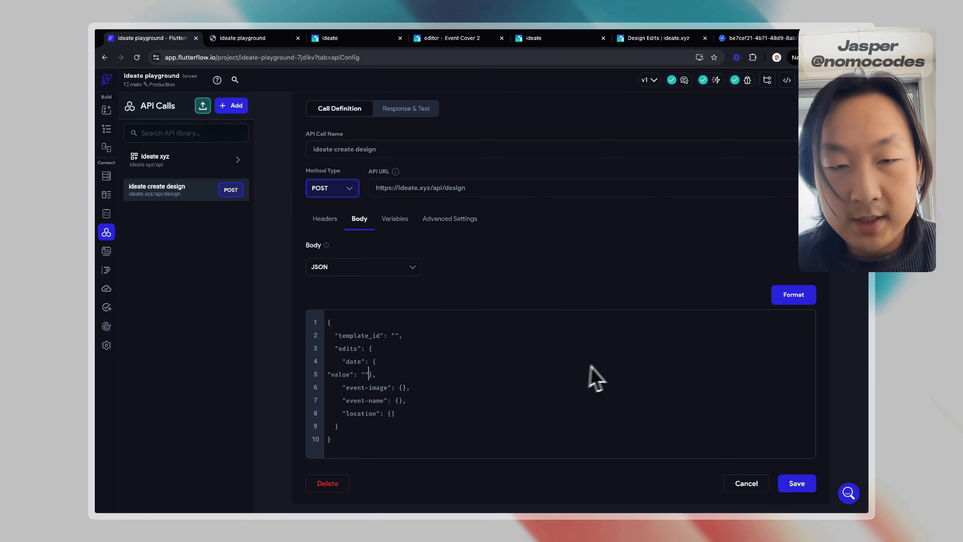
left_click(797, 300)
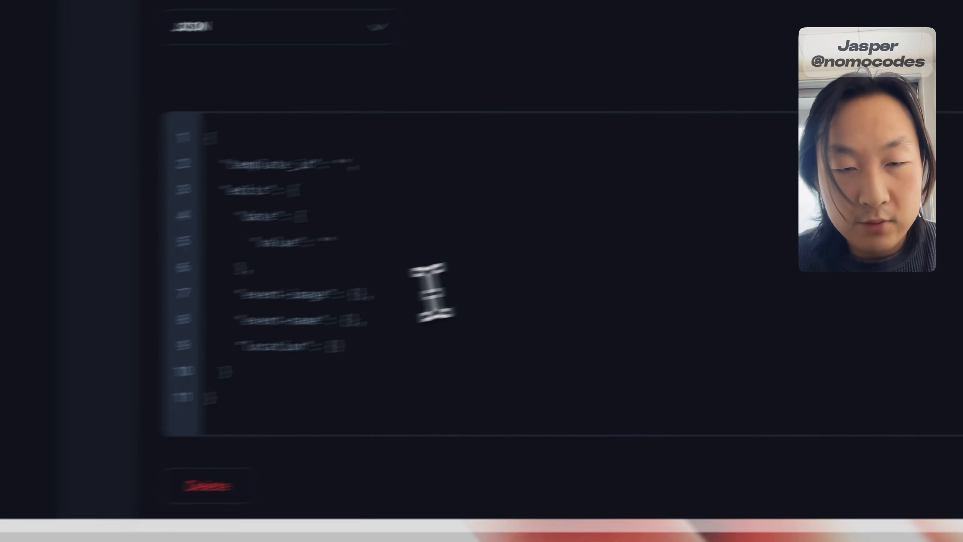
Copy the date object's "value": "" line into the event-name and location objects and format the JSON body
double_click(415, 227)
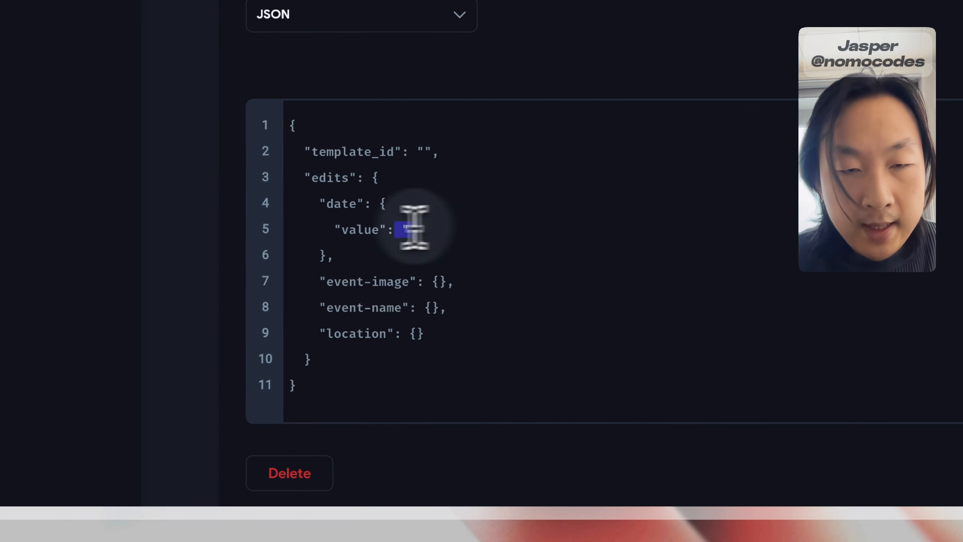
left_click_drag(415, 228, 328, 221)
key("ctrl+c")
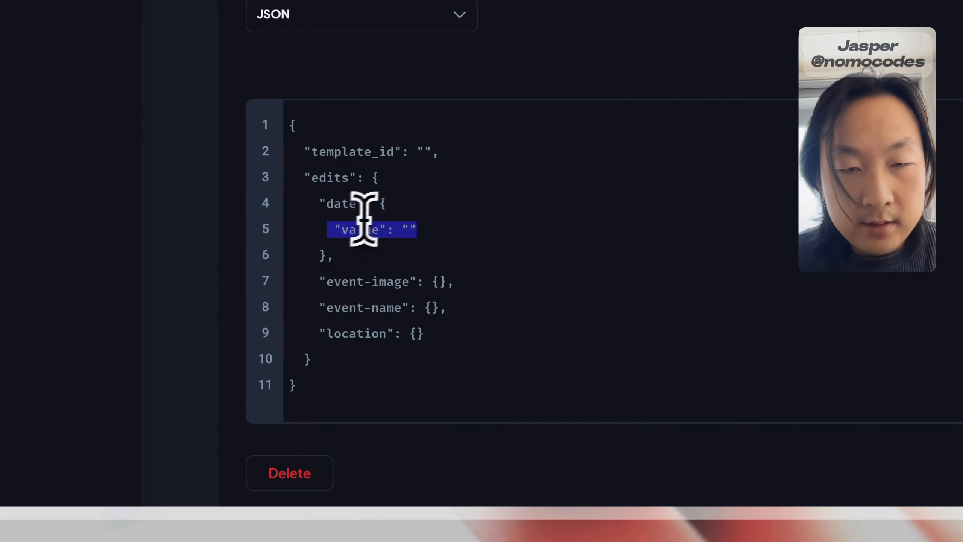
left_click(408, 209)
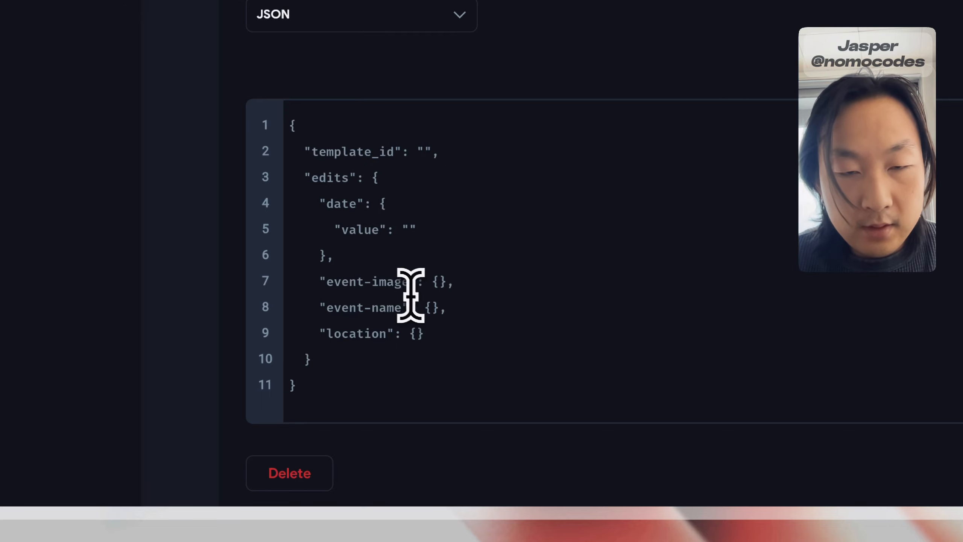
left_click(430, 308)
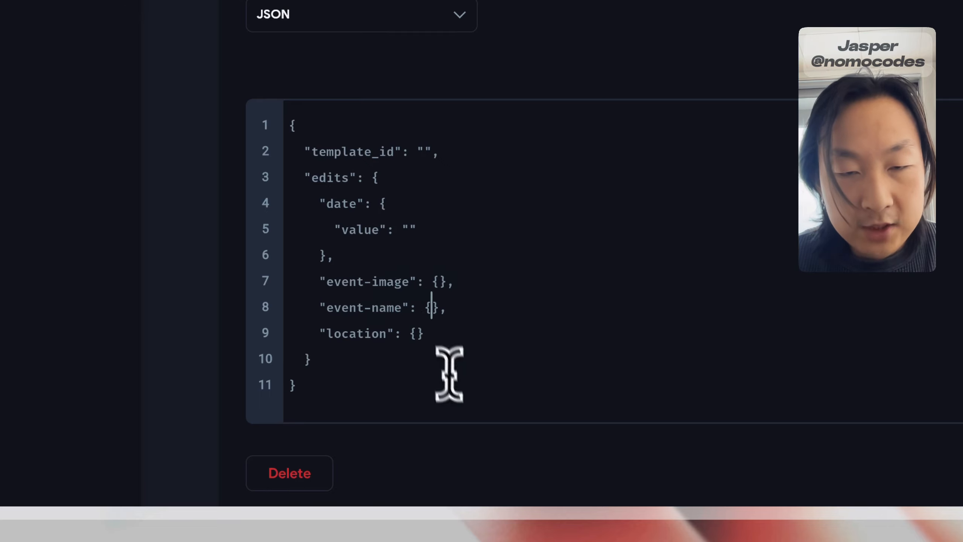
key("Return")
key("ctrl+v")
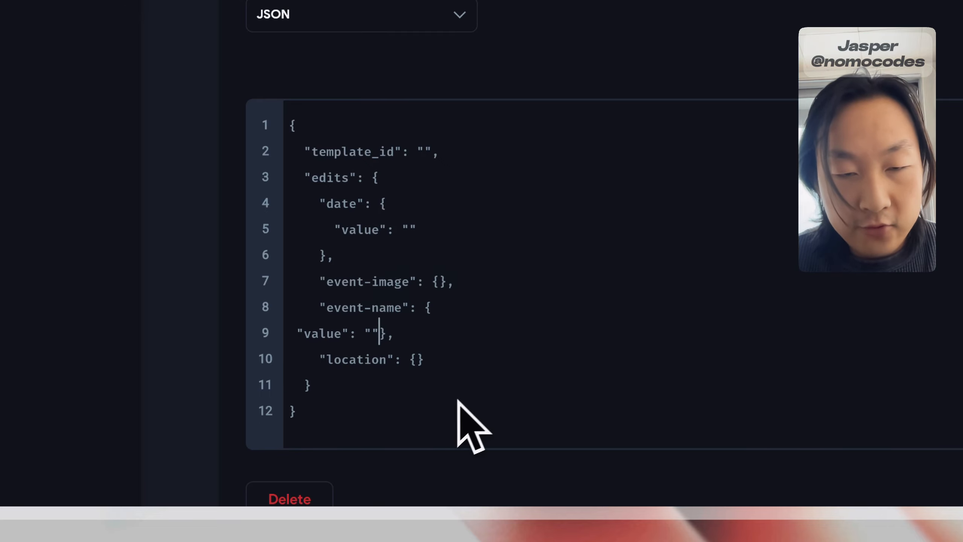
left_click(417, 359)
key("Return")
key("ctrl+v")
scroll(497, 328, "down", 3)
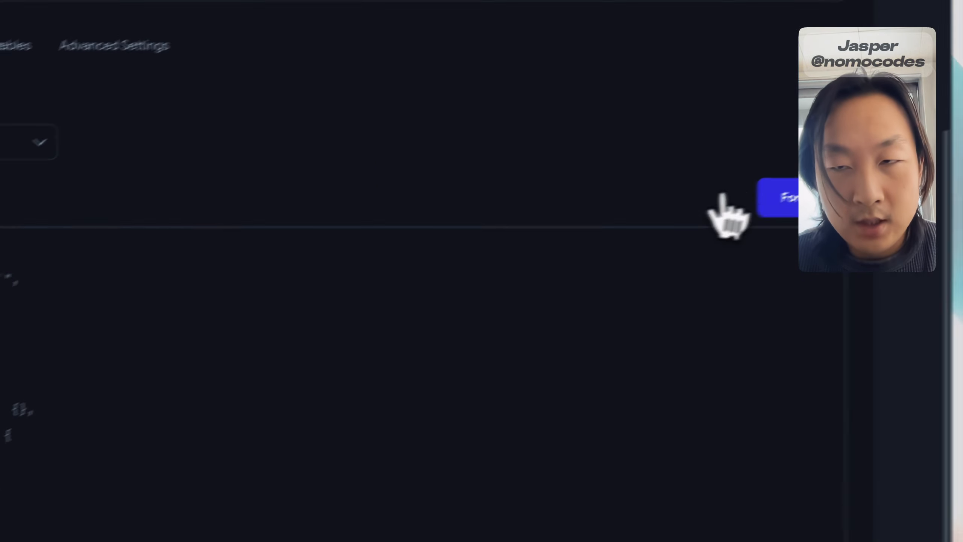
left_click(776, 210)
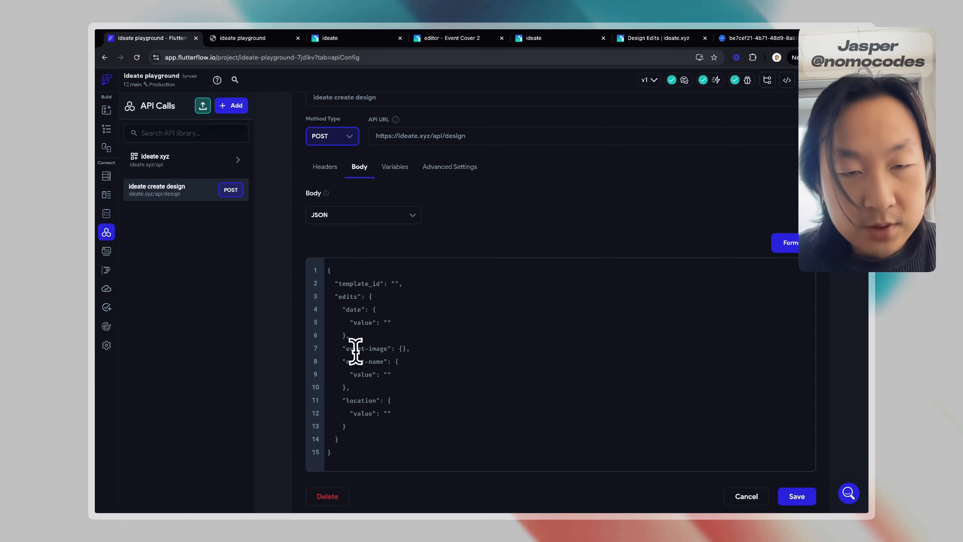
Look up the Image Elements properties in the ideate Design Edits docs and add an "imageURL": key to the event-image object
left_click(404, 350)
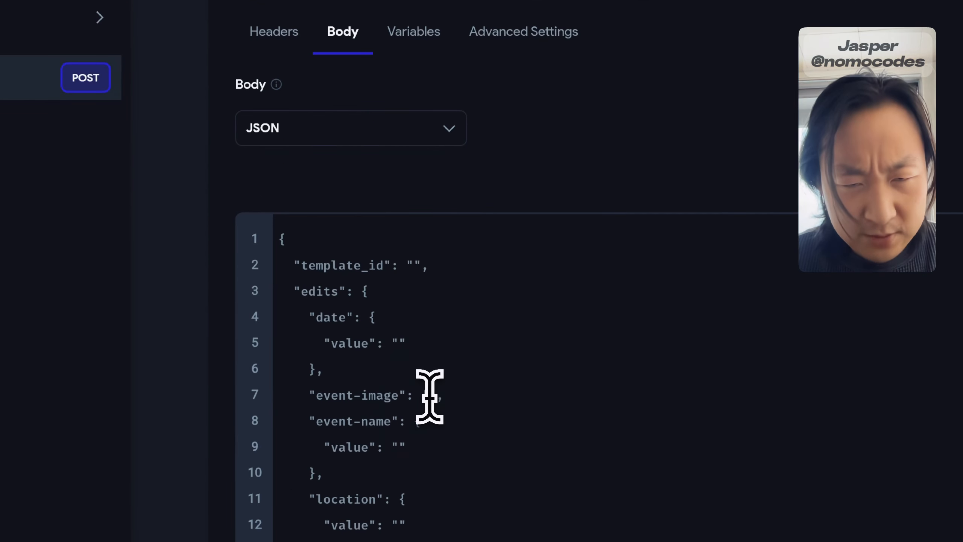
key("Return")
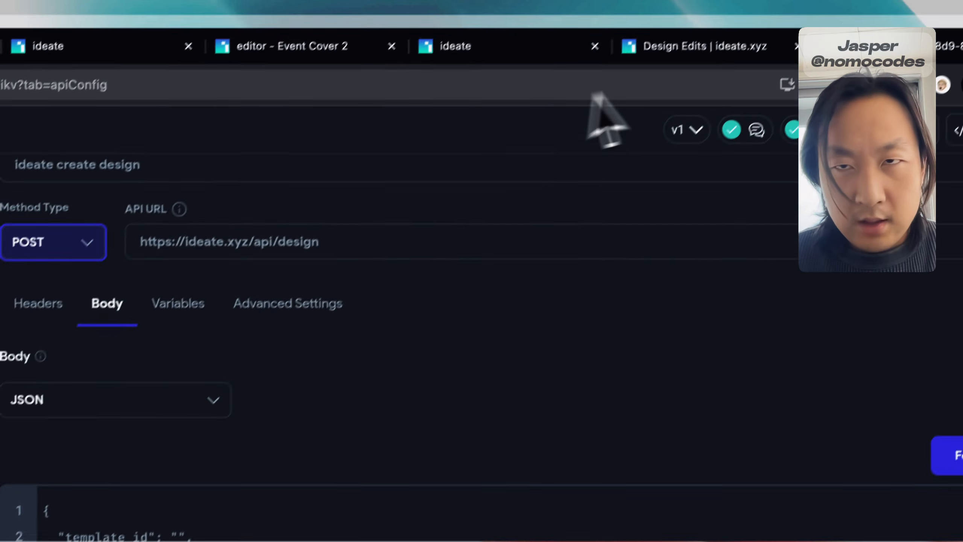
left_click(697, 47)
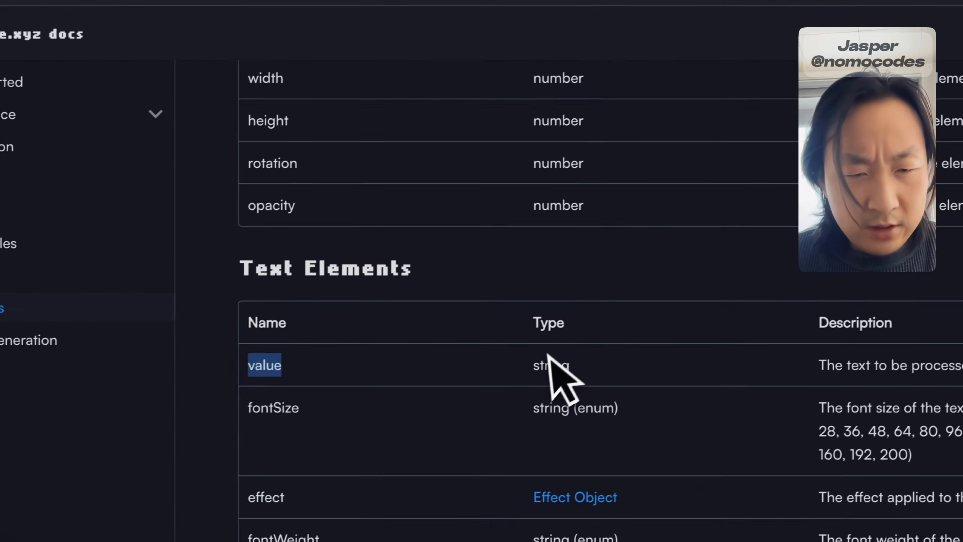
scroll(555, 379, "down", 10)
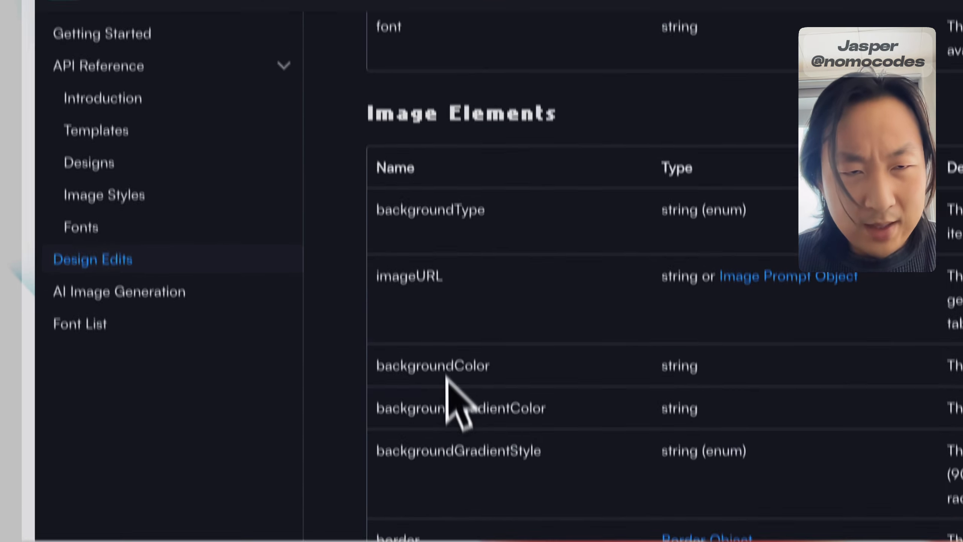
double_click(418, 277)
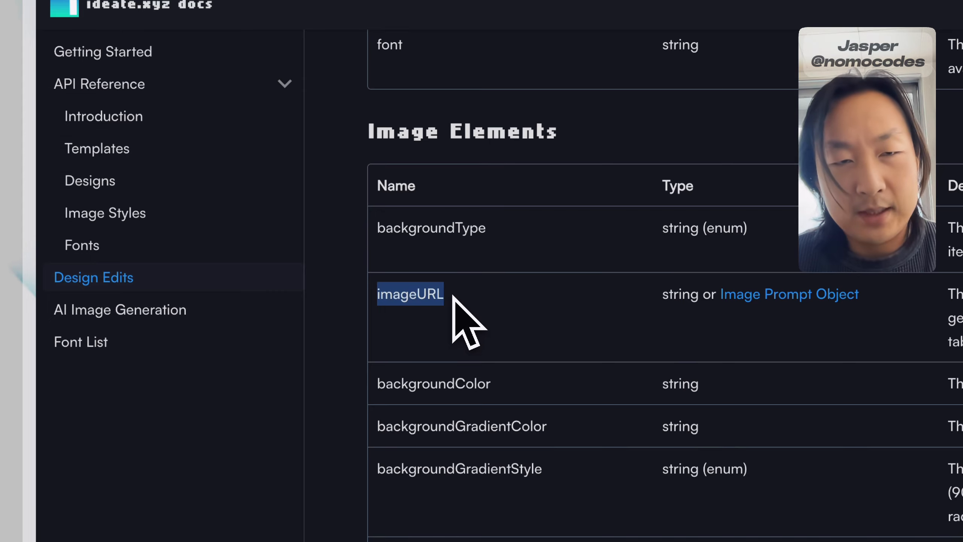
left_click(168, 58)
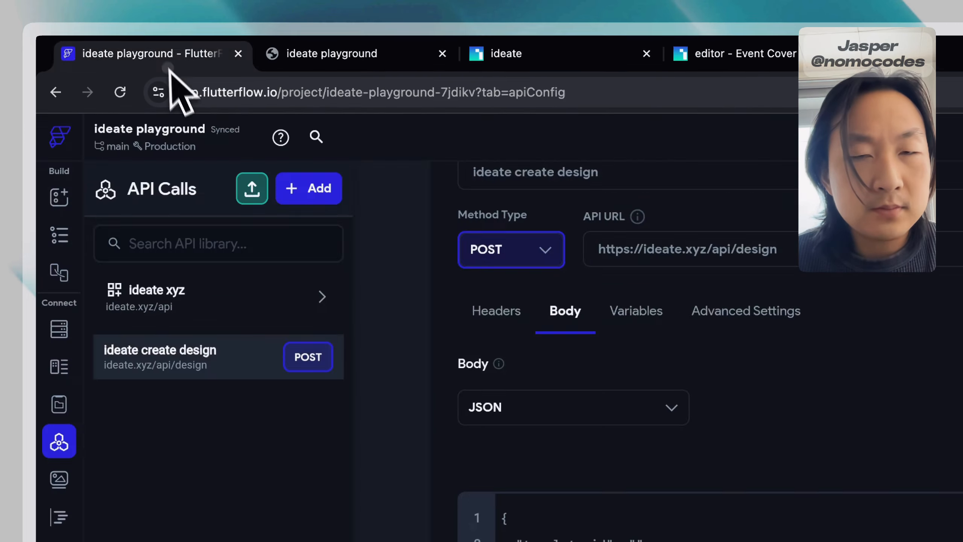
left_click(520, 219)
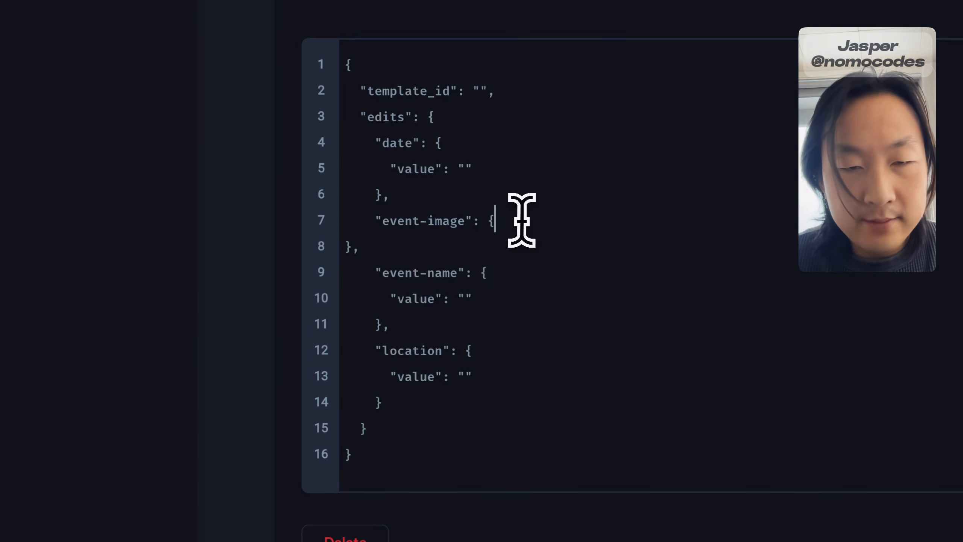
key("Return")
type("\"imageURL")
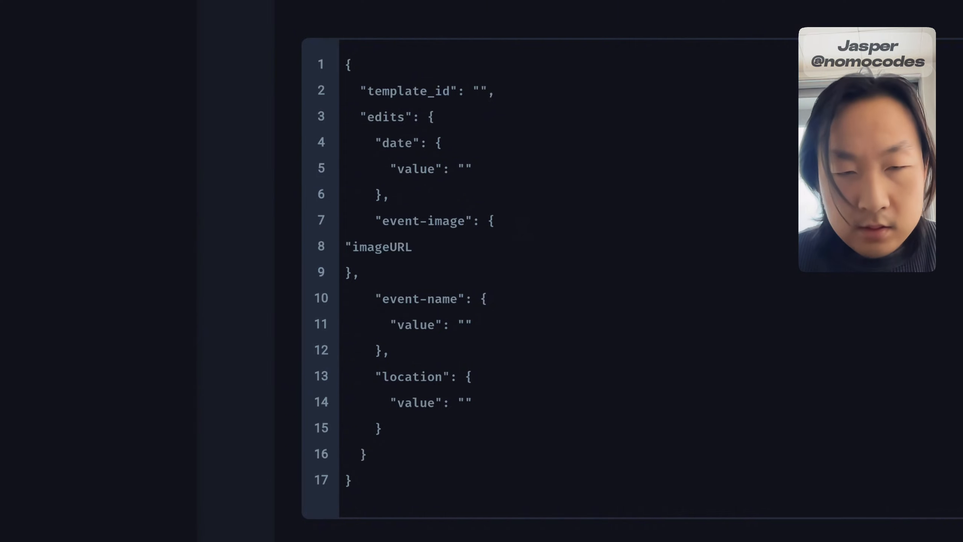
type("\":")
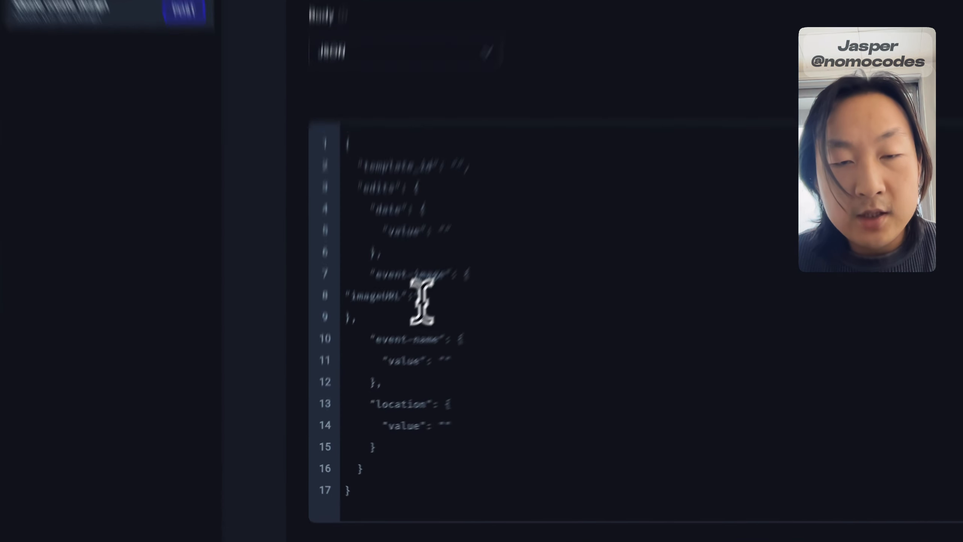
Make the event-image object's imageURL an object with empty "prompt" and "style" keys, format the JSON and save the API call
left_click_drag(369, 362, 378, 362)
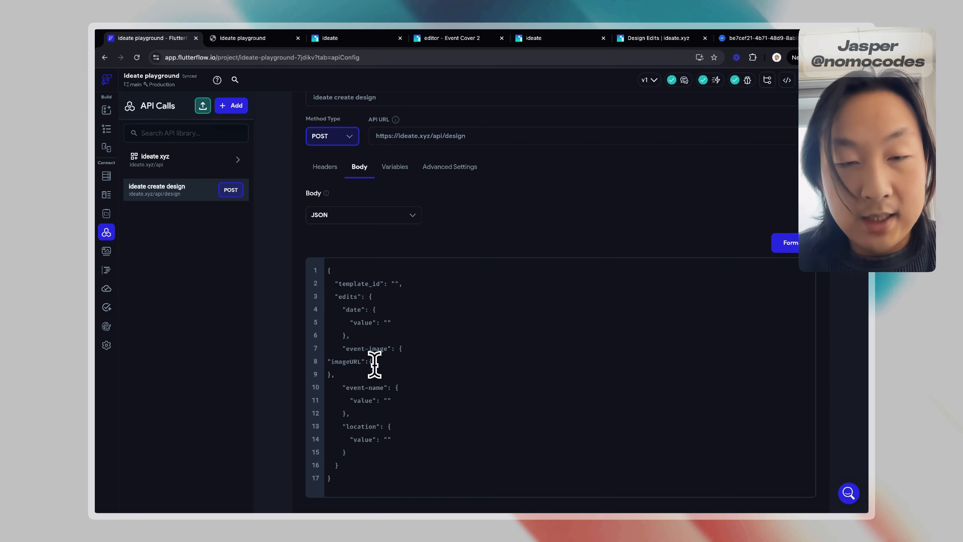
key("Return")
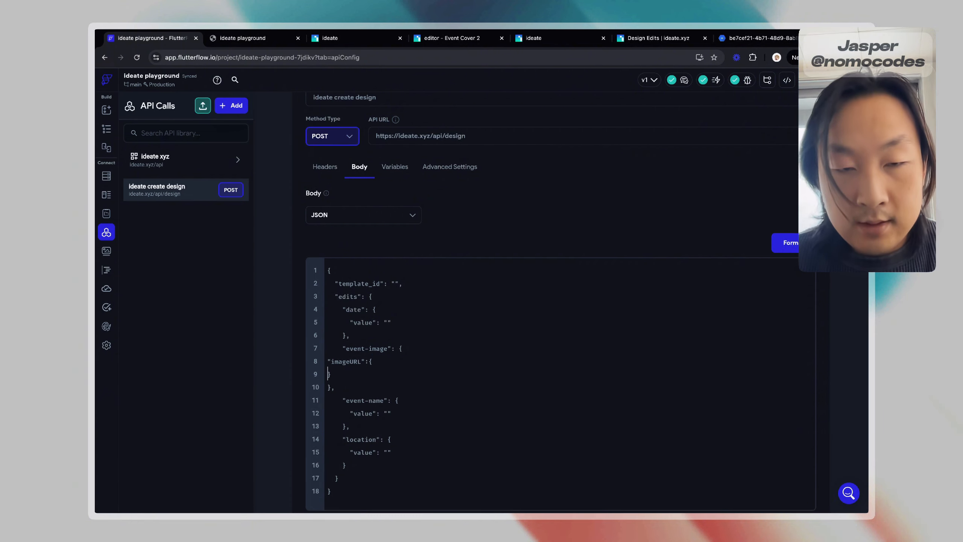
key("Return")
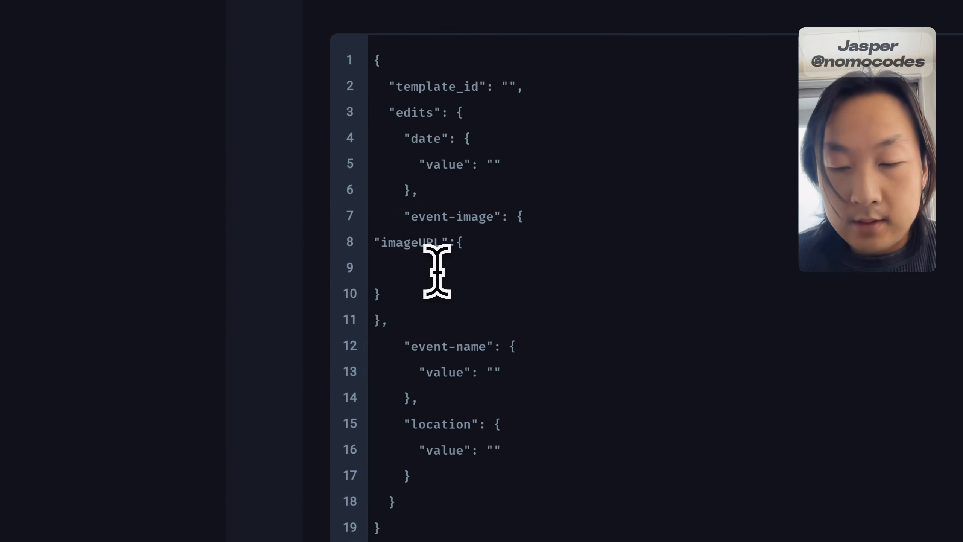
type("\"prompt\":\"\",")
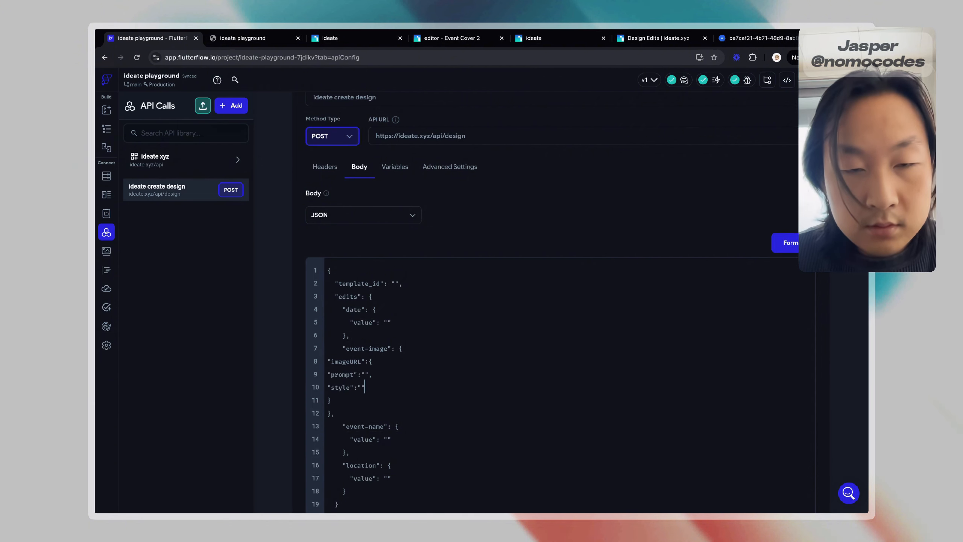
left_click(786, 244)
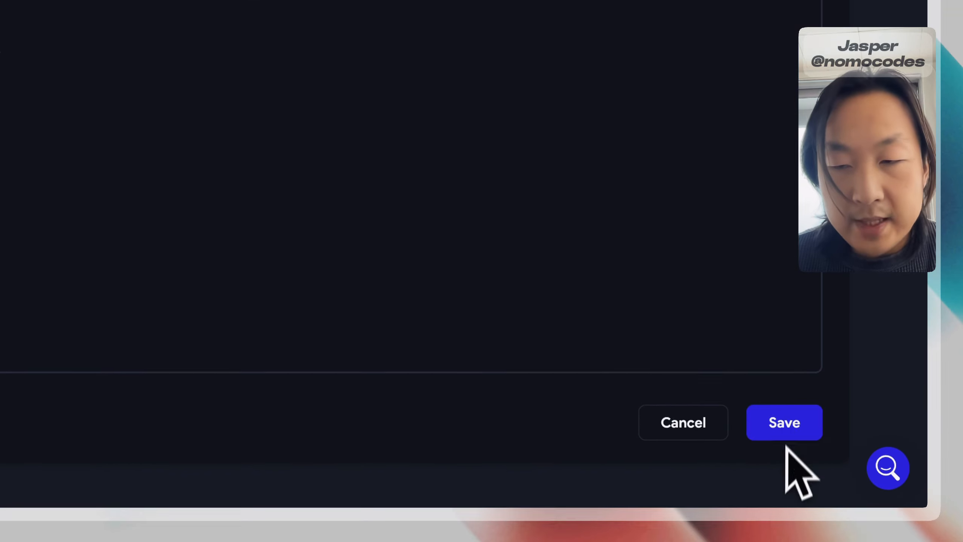
left_click(784, 424)
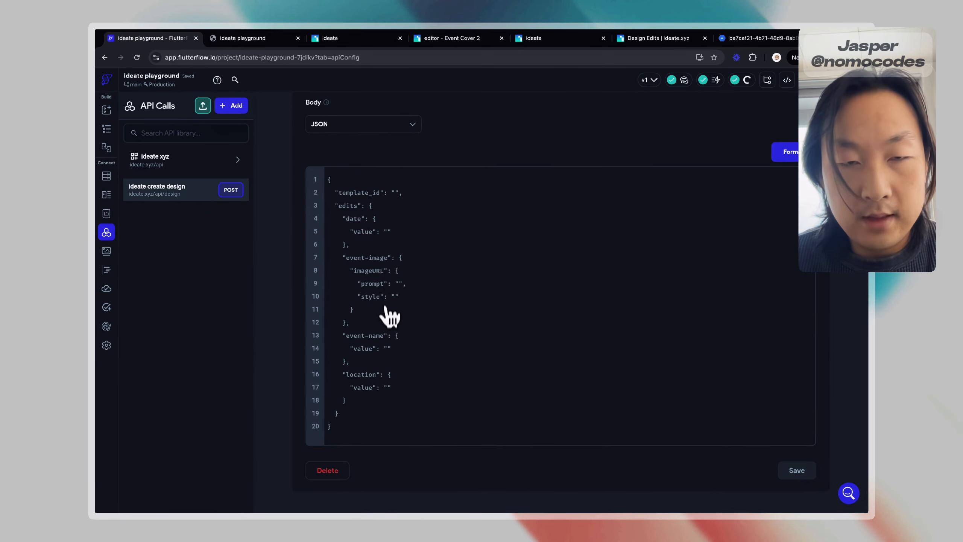
Try "erofireio" as a hard-coded template_id value in the JSON body and clear it again
scroll(473, 298, "up", 4)
scroll(390, 295, "down", 1)
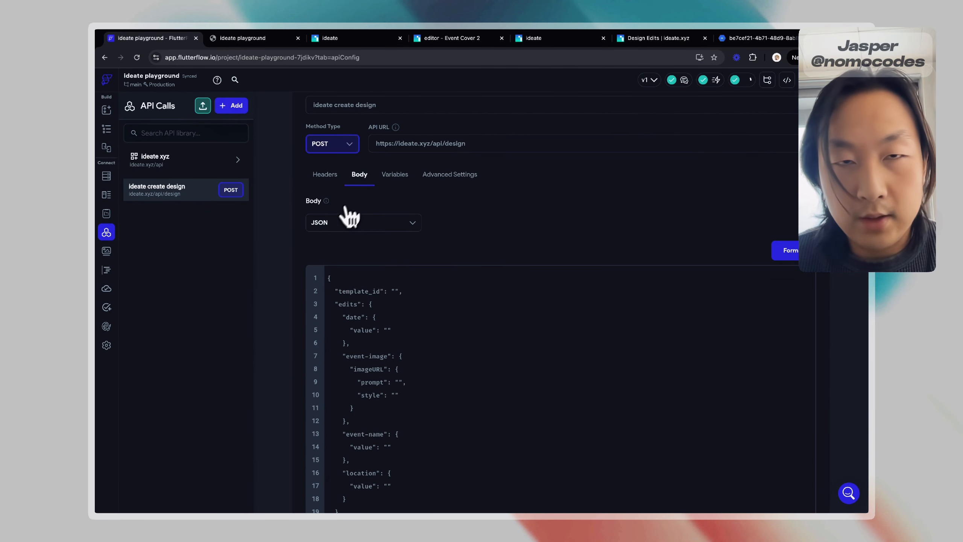
scroll(366, 329, "down", 4)
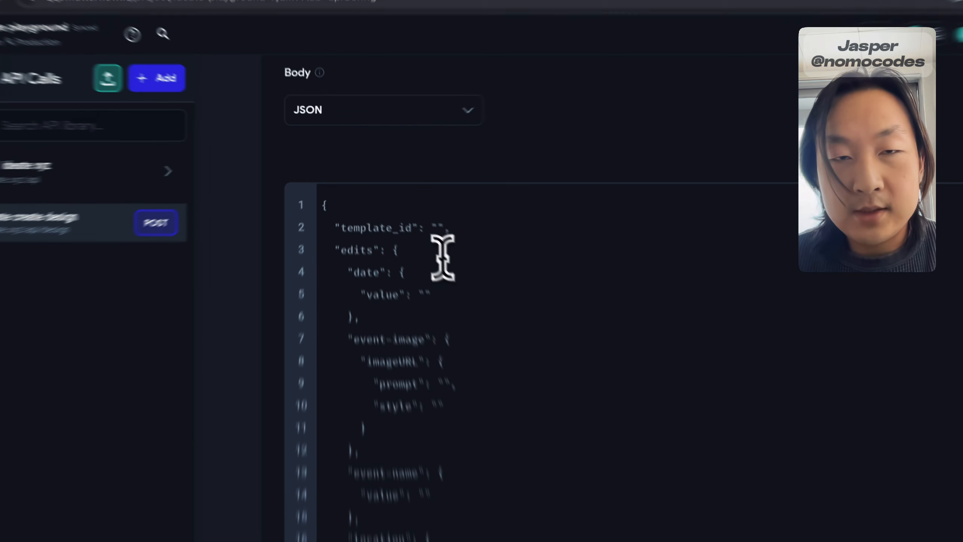
left_click(395, 193)
type("erofireio")
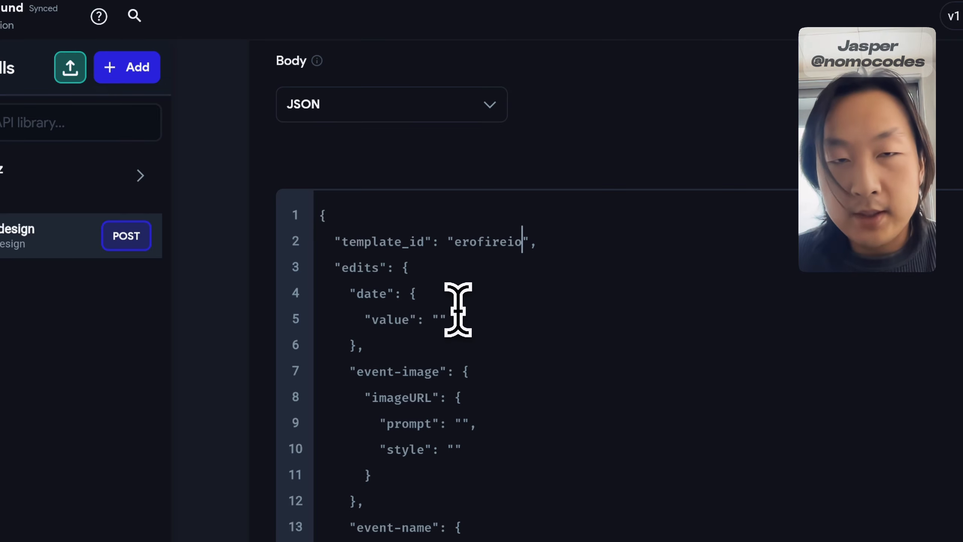
key("BackSpace")
key("BackSpace")
key("BackSpace")
key("BackSpace")
key("BackSpace")
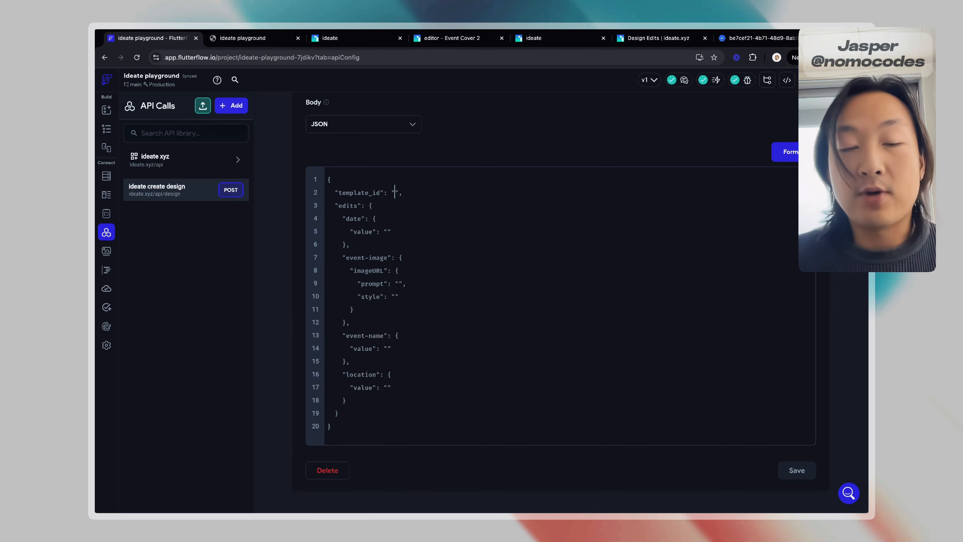
Examine the API call's variables section and the empty values in the JSON body that need variables
scroll(392, 303, "up", 3)
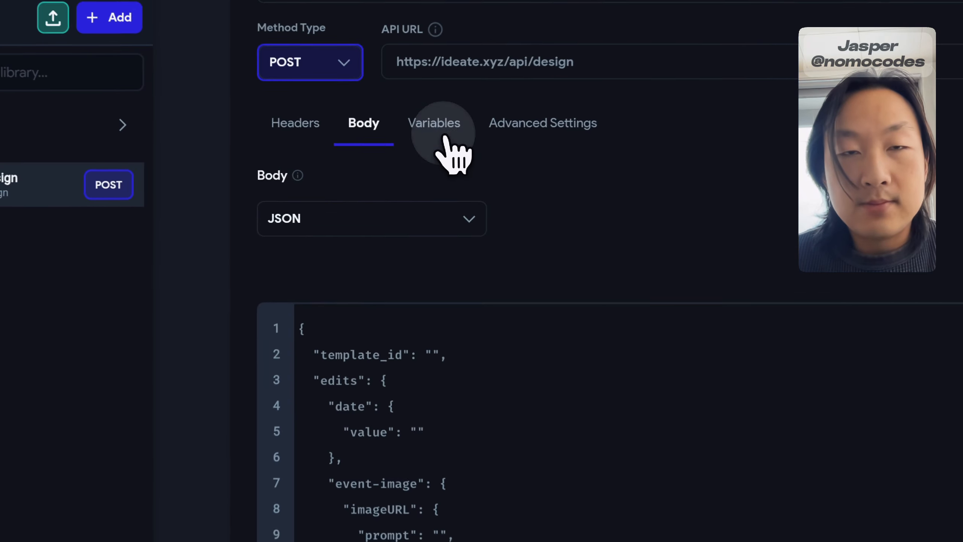
left_click(403, 159)
scroll(404, 173, "up", 5)
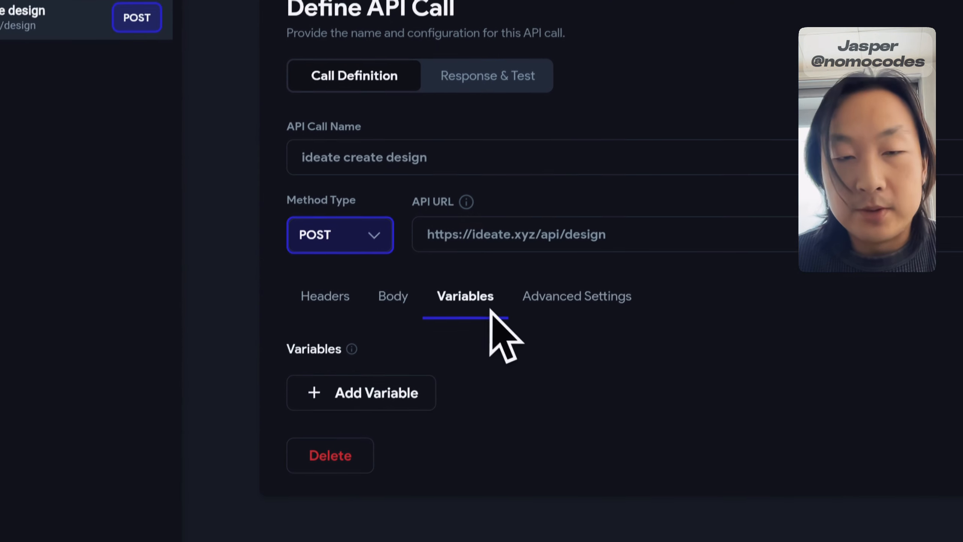
left_click(365, 470)
scroll(417, 380, "down", 5)
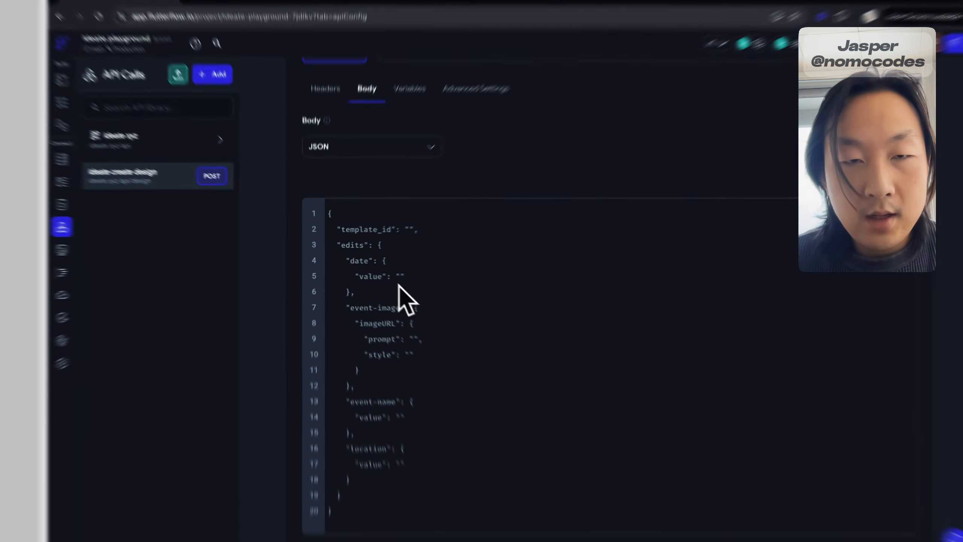
scroll(388, 284, "down", 1)
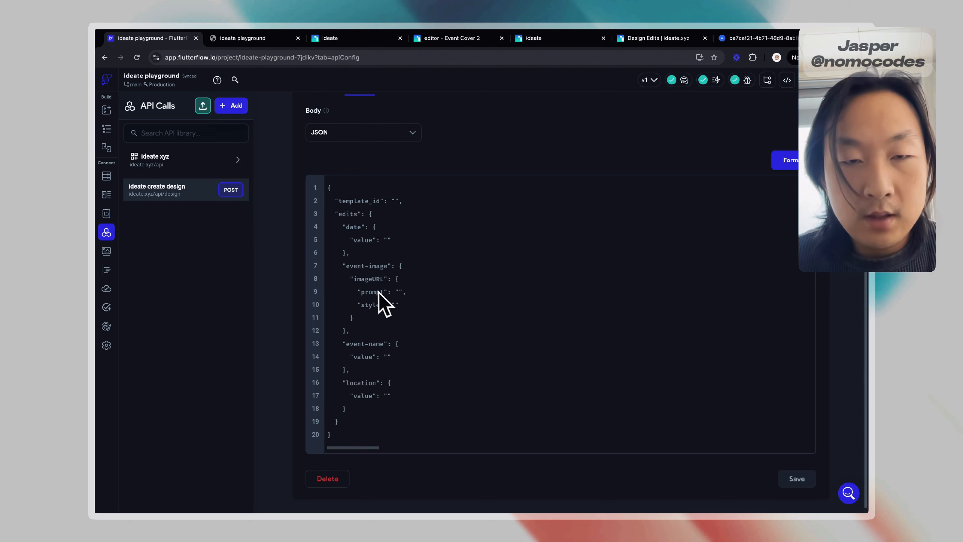
scroll(374, 338, "down", 1)
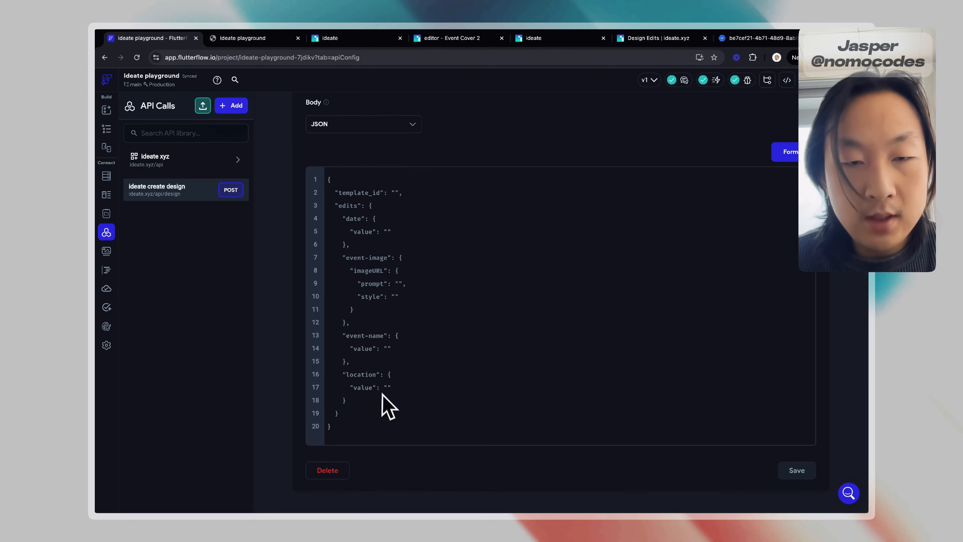
scroll(376, 405, "up", 5)
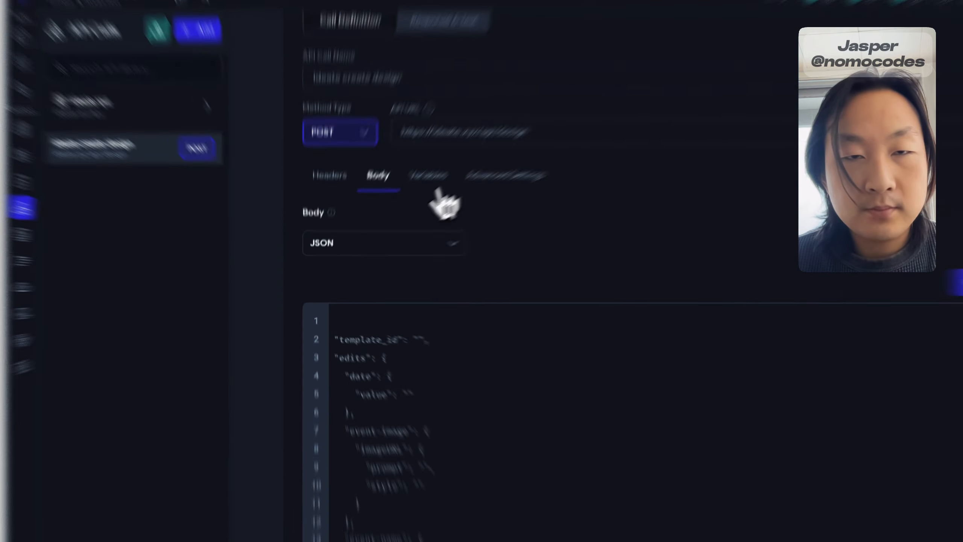
Add an API call variable named event_name with the type String
left_click(428, 175)
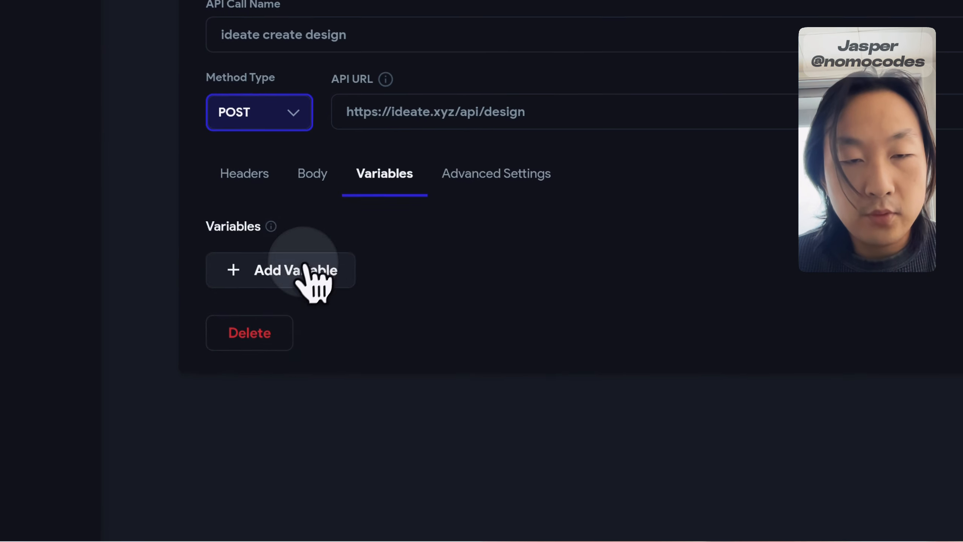
left_click(318, 277)
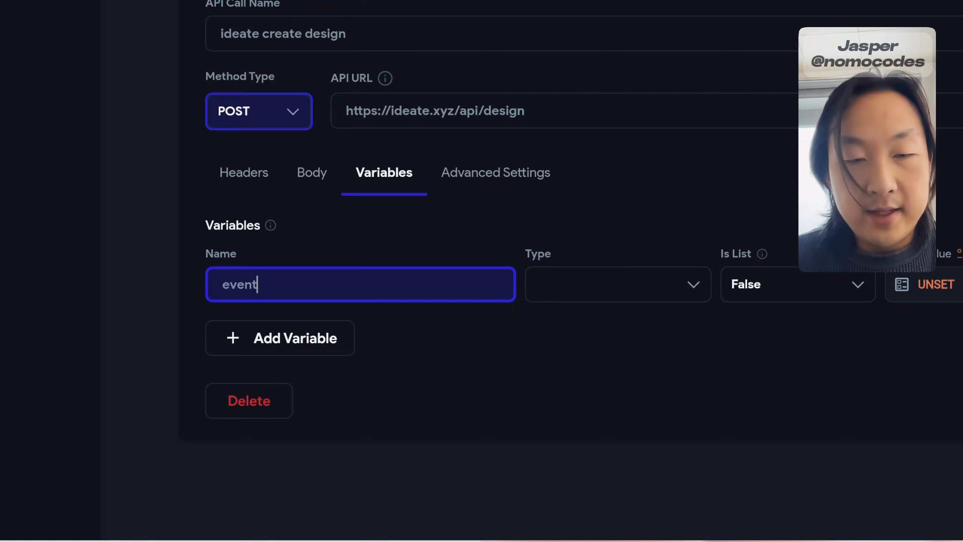
type("event_name")
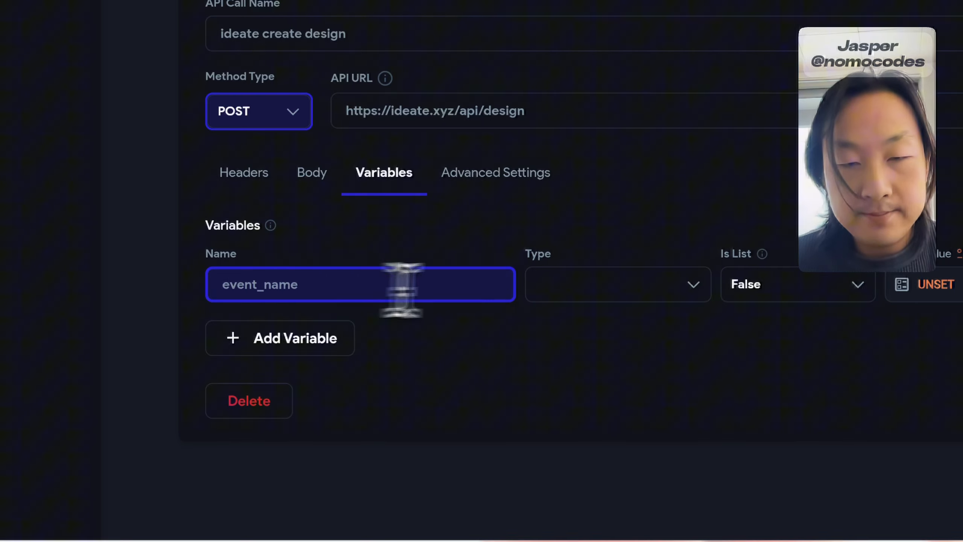
left_click(559, 285)
left_click(604, 324)
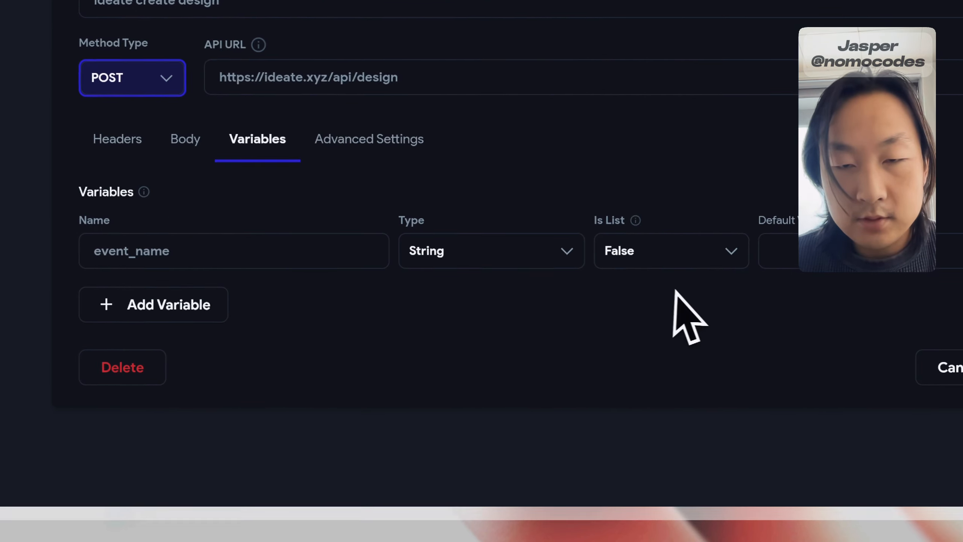
Add an API call variable named template_id with the type String
left_click(303, 339)
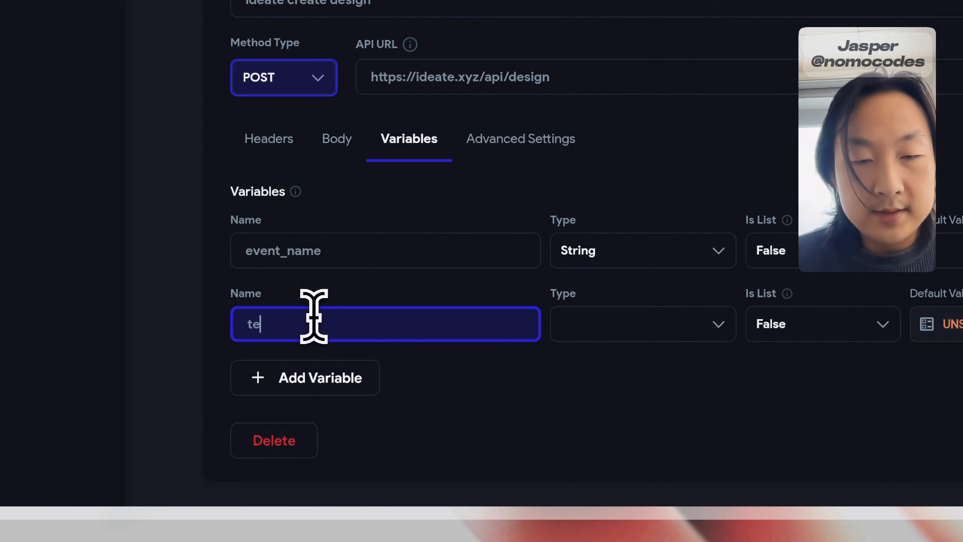
type("template_")
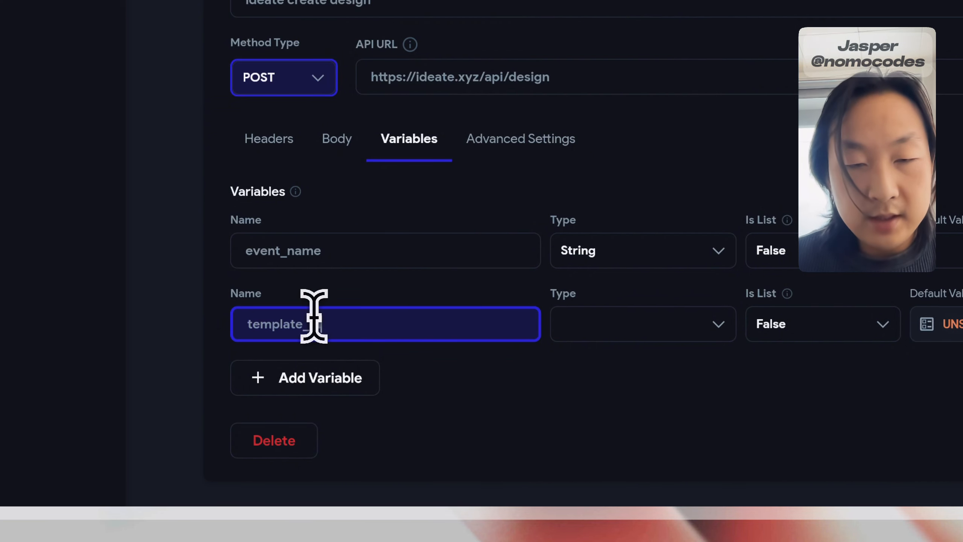
type("id")
left_click(595, 320)
left_click(625, 347)
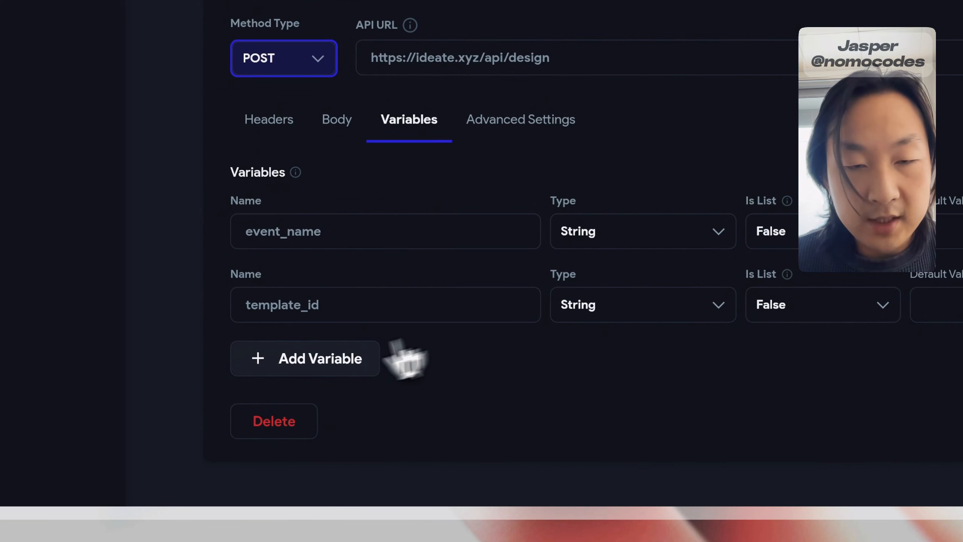
Add an API call variable named image_prompt with the type String
left_click(374, 359)
scroll(300, 301, "down", 2)
type("image")
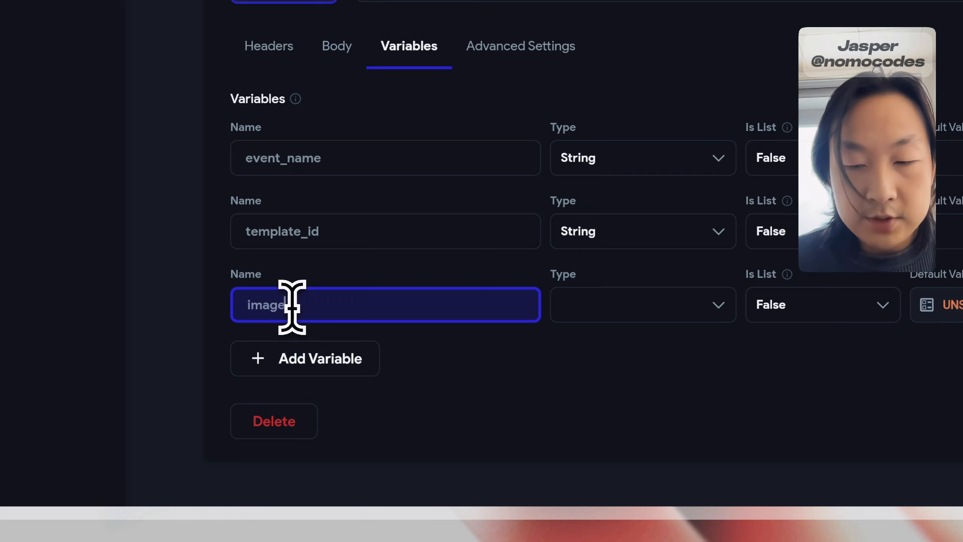
type("_promp")
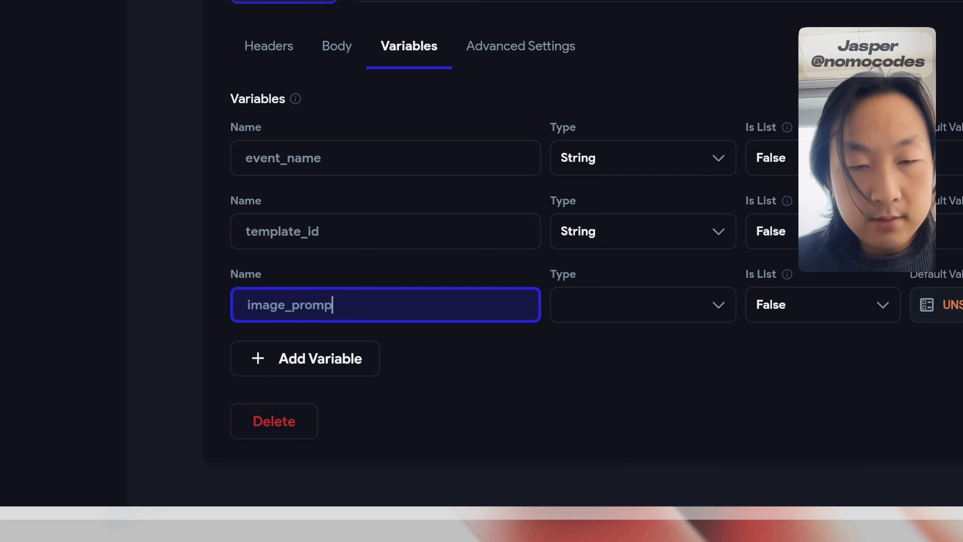
type("t")
left_click(595, 303)
left_click(607, 346)
Add an API call variable named image_style with the type String
left_click(282, 357)
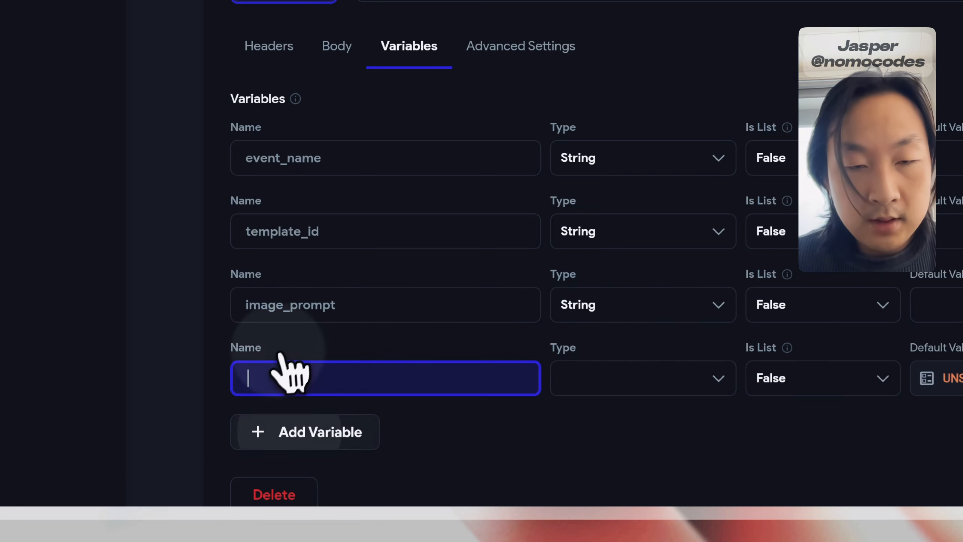
type("image_st")
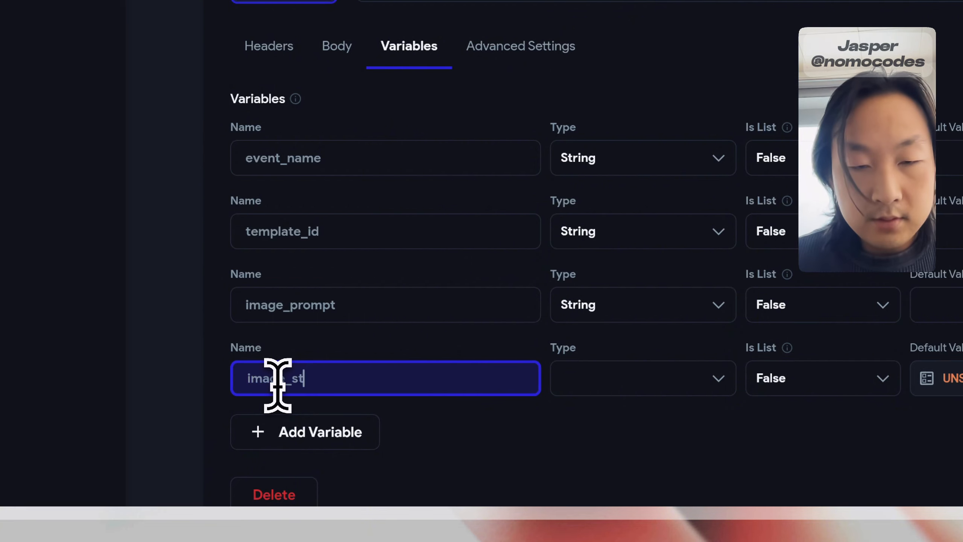
type("yle")
left_click(627, 377)
scroll(630, 383, "down", 2)
left_click(618, 345)
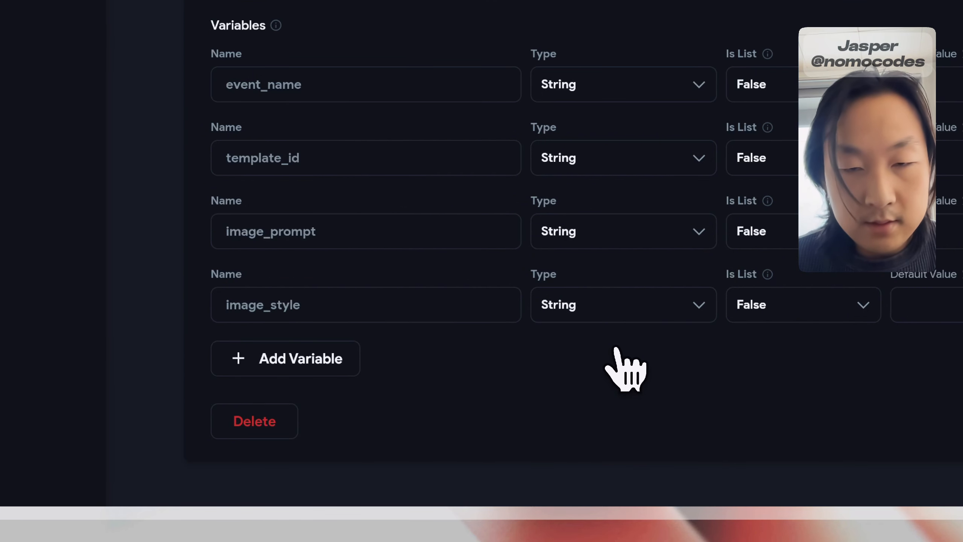
Add an API call variable named event_date with the type String
left_click(300, 360)
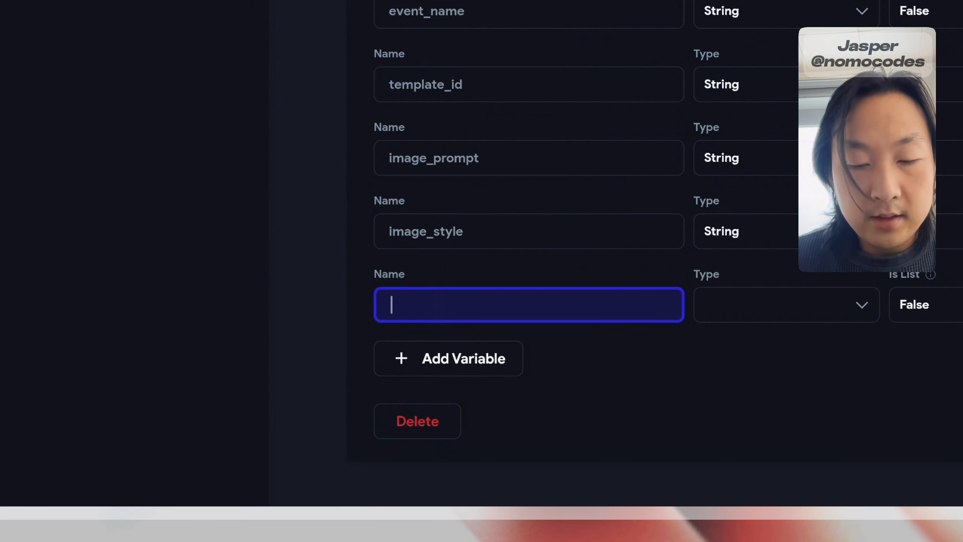
type("ev")
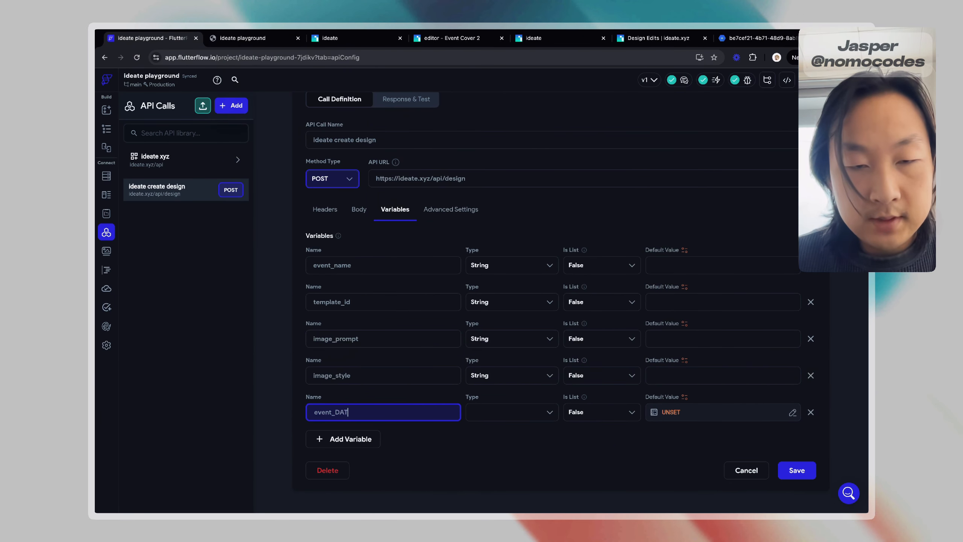
type("ent_date")
left_click(478, 412)
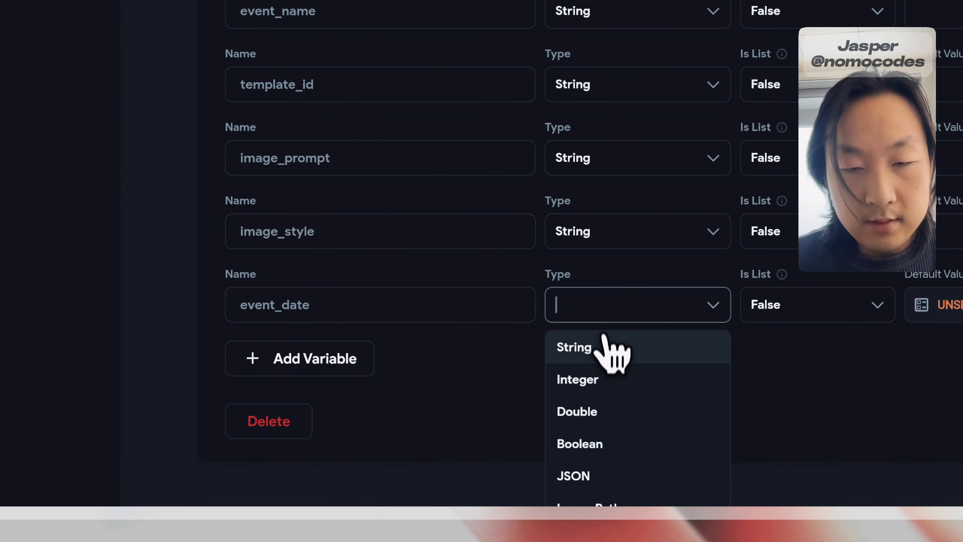
left_click(500, 435)
Add an API call variable named event_location with the type String
left_click(336, 439)
left_click(247, 331)
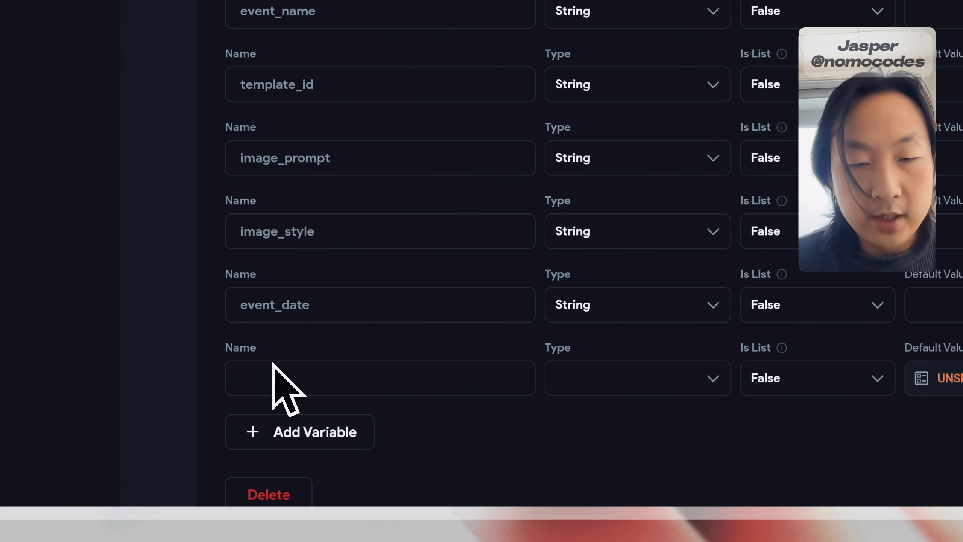
left_click(274, 377)
type("even")
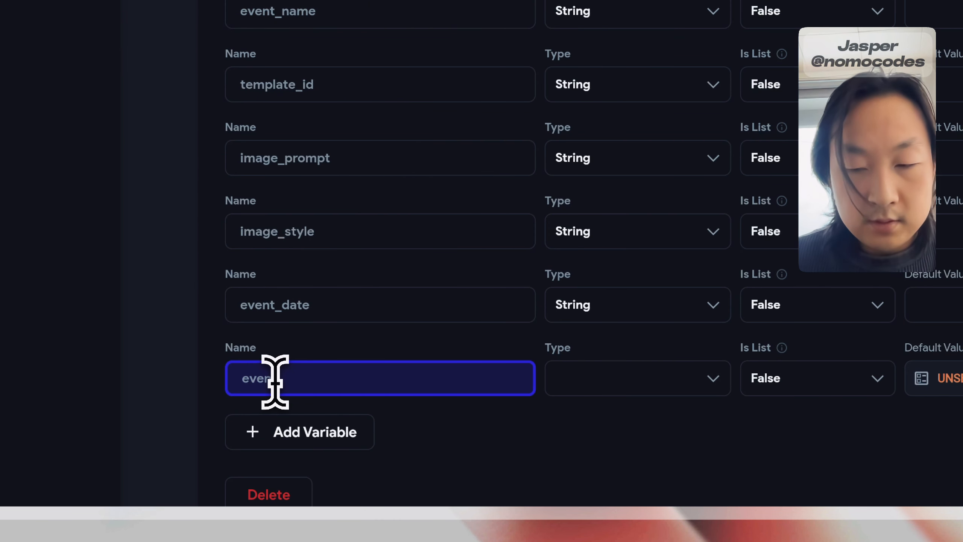
type("t_location")
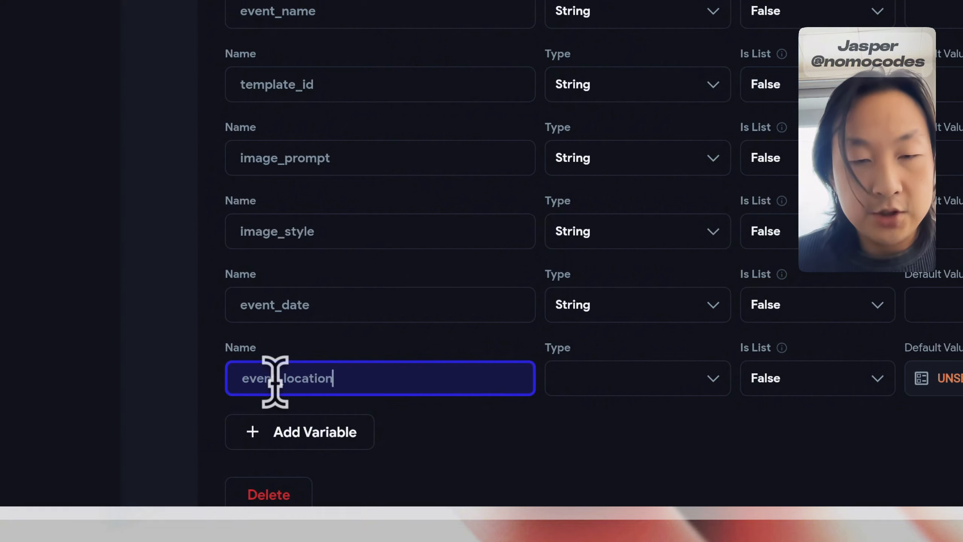
left_click(594, 334)
left_click(606, 390)
left_click(627, 346)
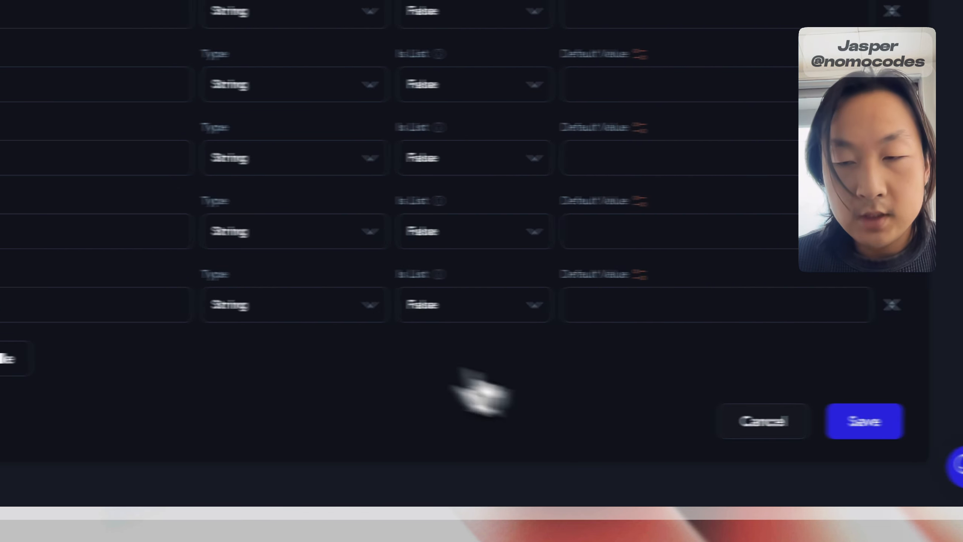
Save the API call variables and insert the template_id variable as the template_id value in the JSON body
left_click(778, 425)
left_click(373, 157)
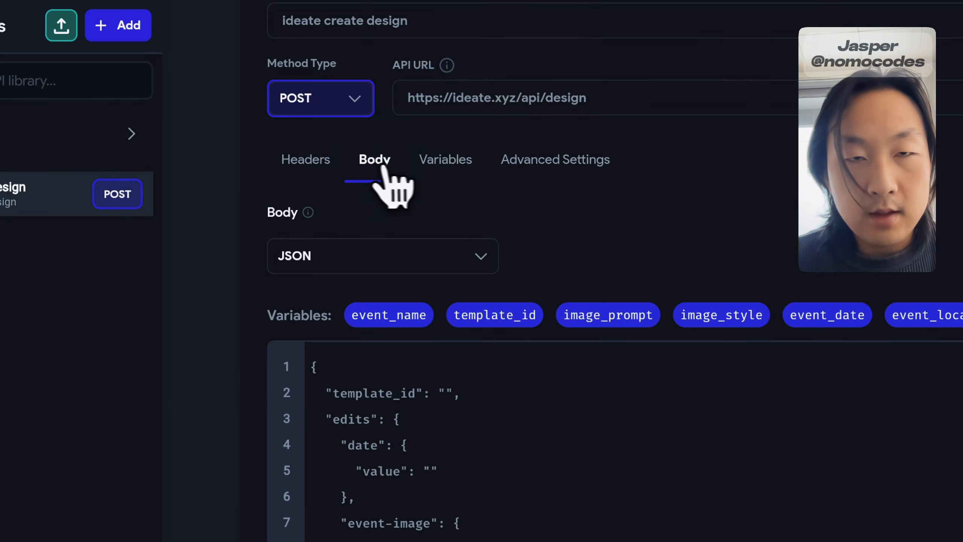
scroll(455, 342, "down", 5)
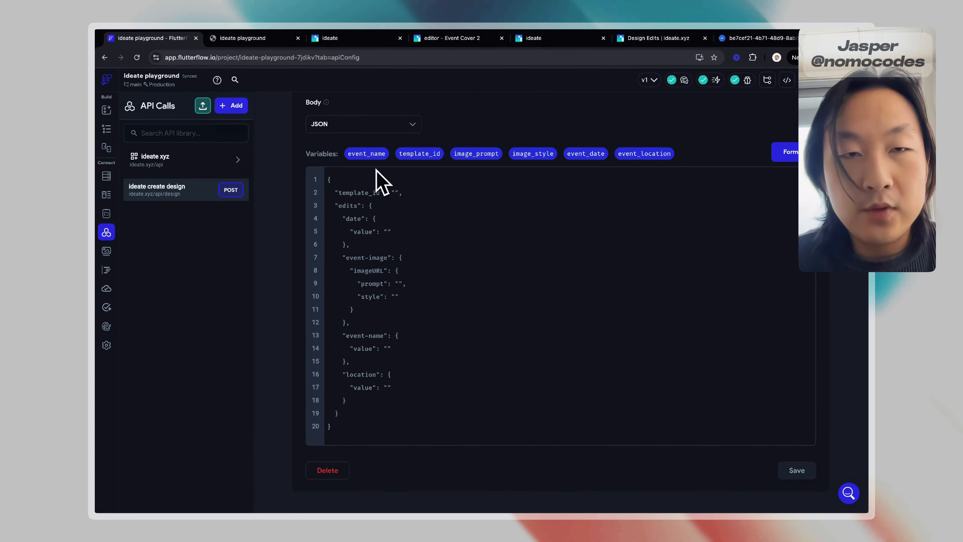
left_click_drag(402, 157, 395, 198)
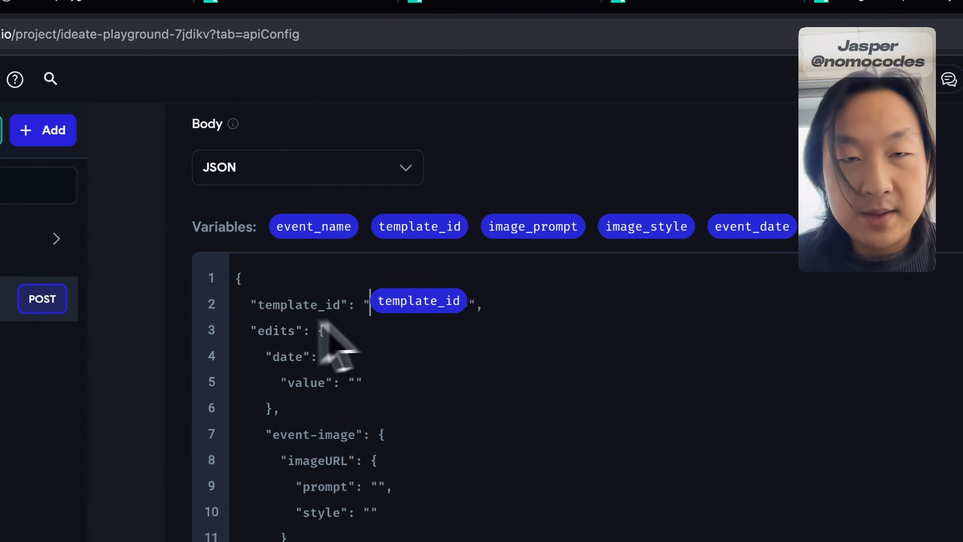
mouse_move(314, 223)
left_mouse_down()
mouse_move(338, 269)
mouse_move(316, 237)
left_mouse_up()
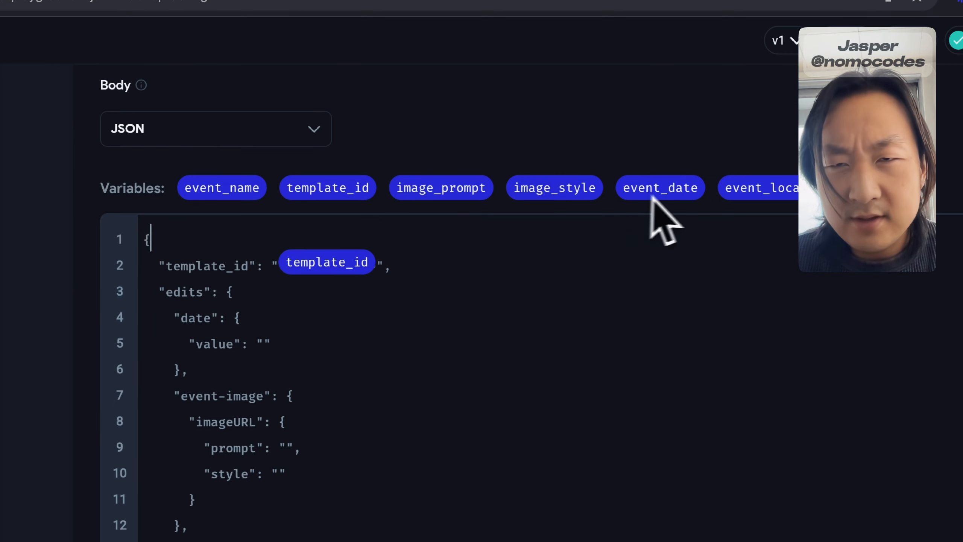
Insert the event_date, event_location and event_name variables into the matching date, location and event-name values of the JSON body
left_click_drag(743, 232, 357, 384)
left_click_drag(296, 328, 288, 322)
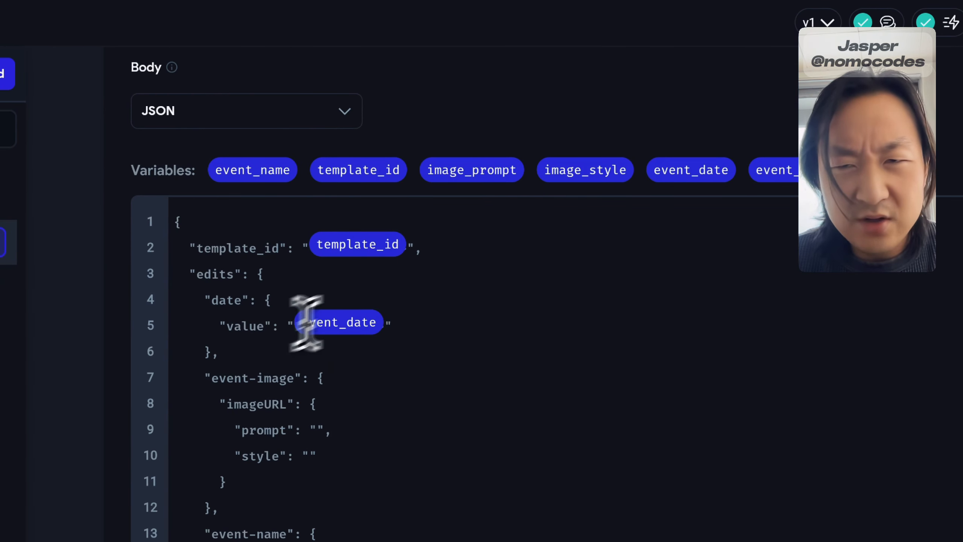
left_click_drag(783, 178, 299, 541)
left_click_drag(356, 398, 358, 388)
left_click_drag(340, 140, 353, 529)
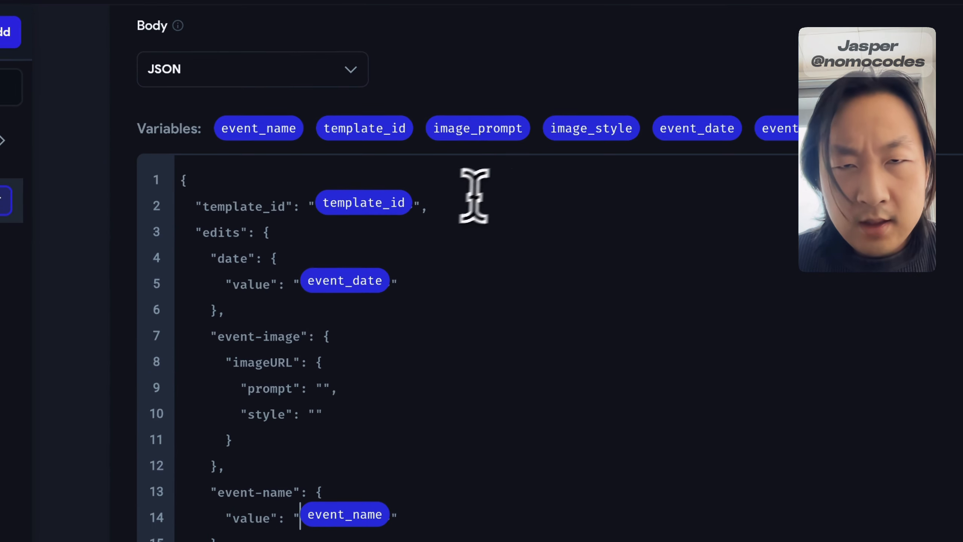
Insert the image_prompt and image_style variables as the prompt and style values under imageURL in the JSON body
left_click_drag(510, 135, 323, 390)
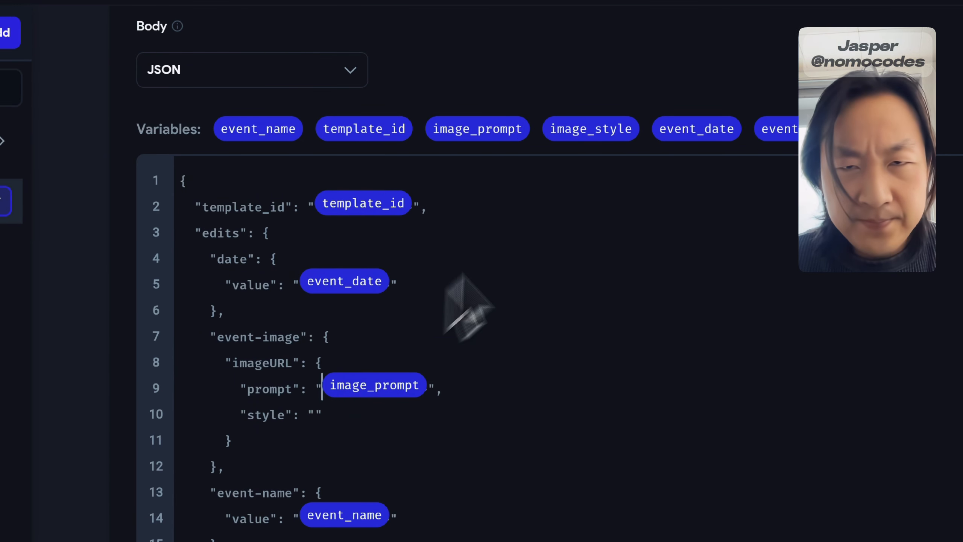
left_click_drag(626, 141, 316, 409)
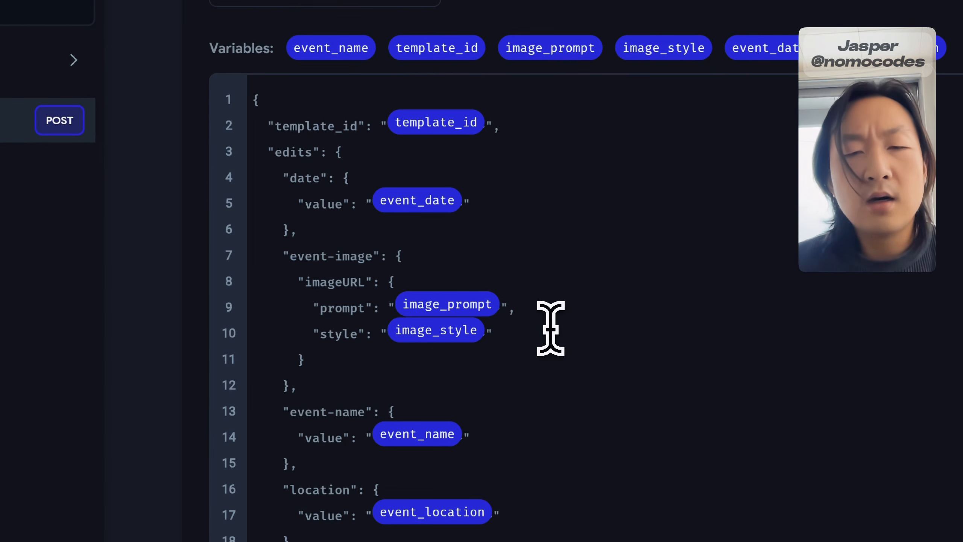
scroll(487, 332, "up", 1)
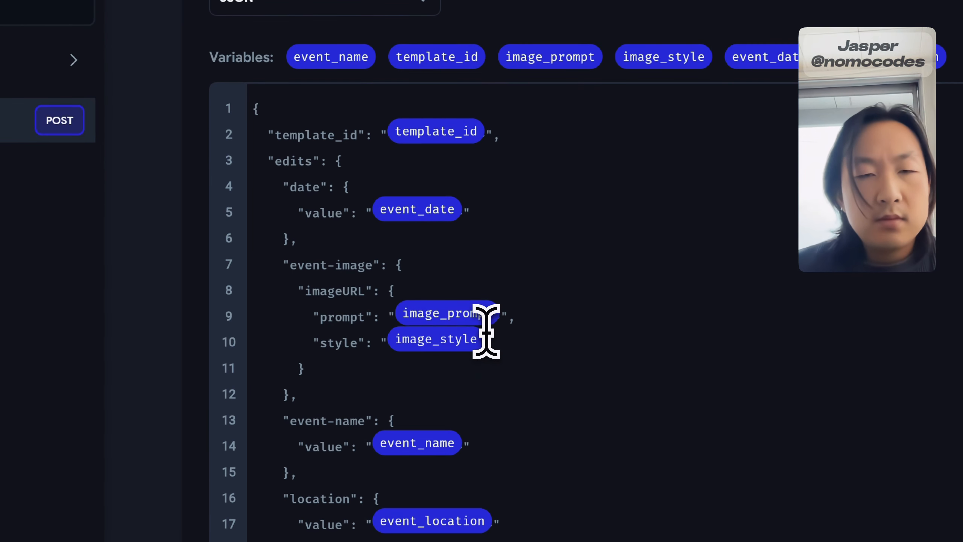
scroll(486, 322, "up", 2)
scroll(486, 327, "down", 3)
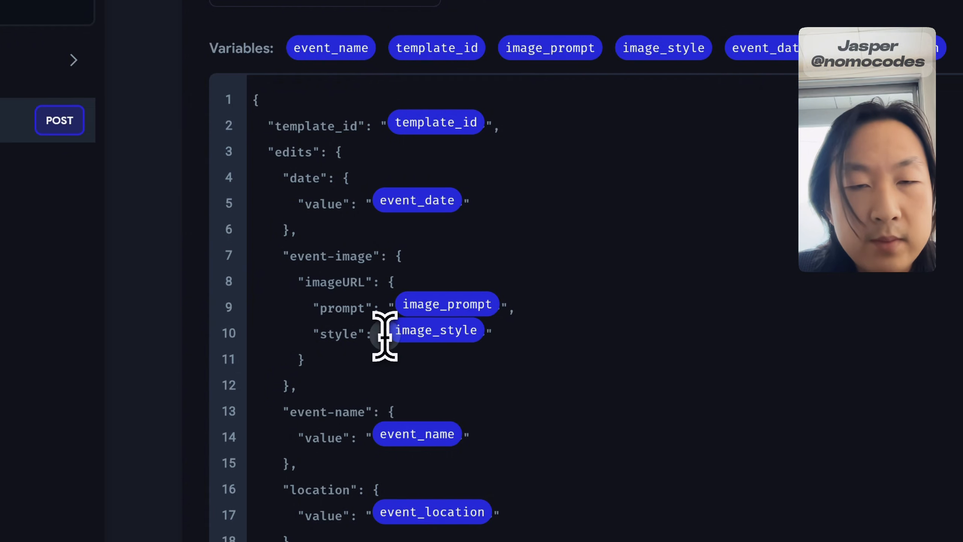
Switch to the ideate docs, find the available styles for AI image generation and copy the "ideate/" prefix of a style name
left_click(631, 72)
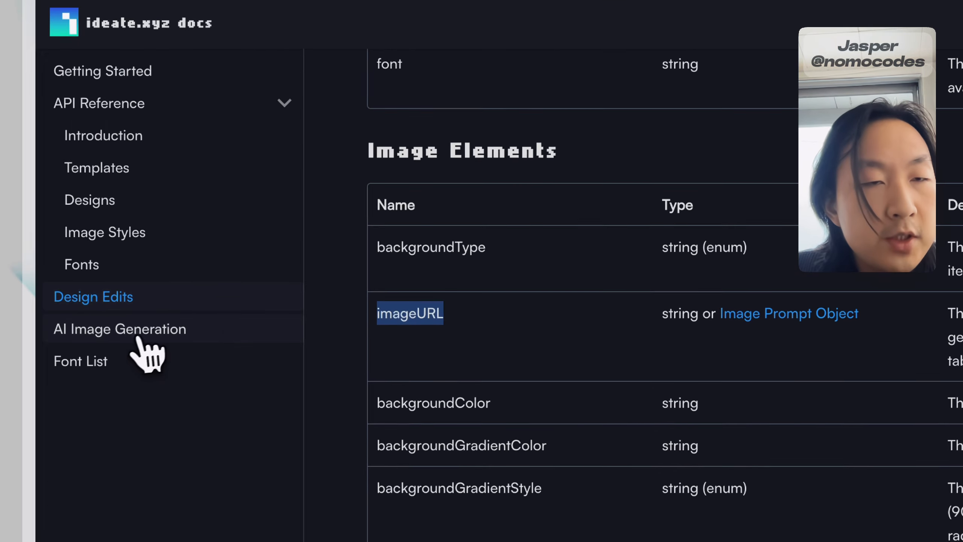
left_click(140, 329)
scroll(480, 364, "down", 15)
scroll(480, 362, "up", 12)
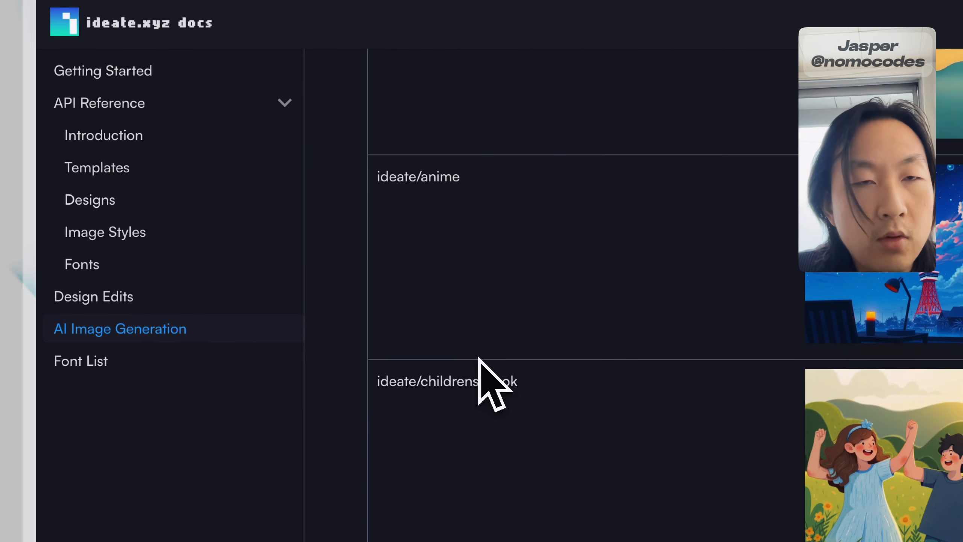
left_click_drag(377, 243, 486, 247)
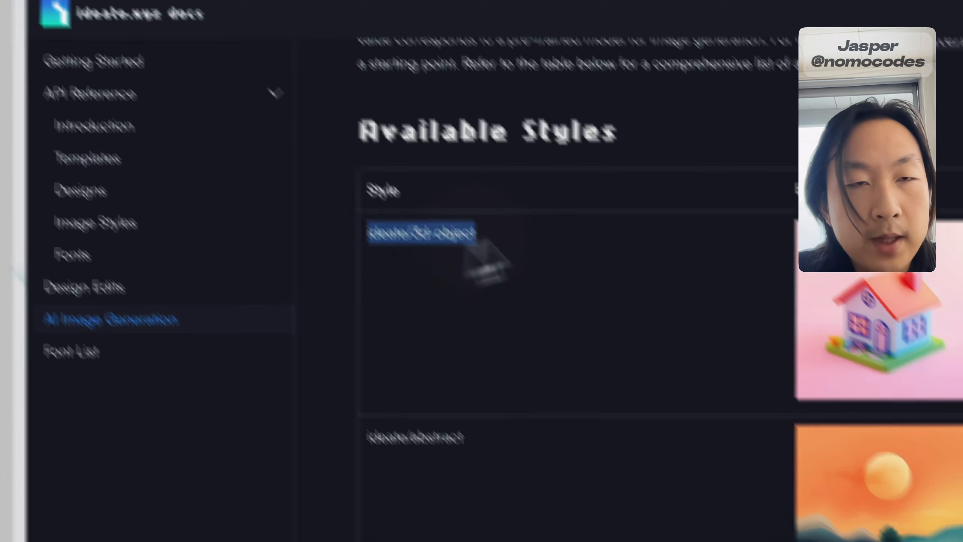
left_click_drag(327, 354, 249, 355)
key("ctrl+c")
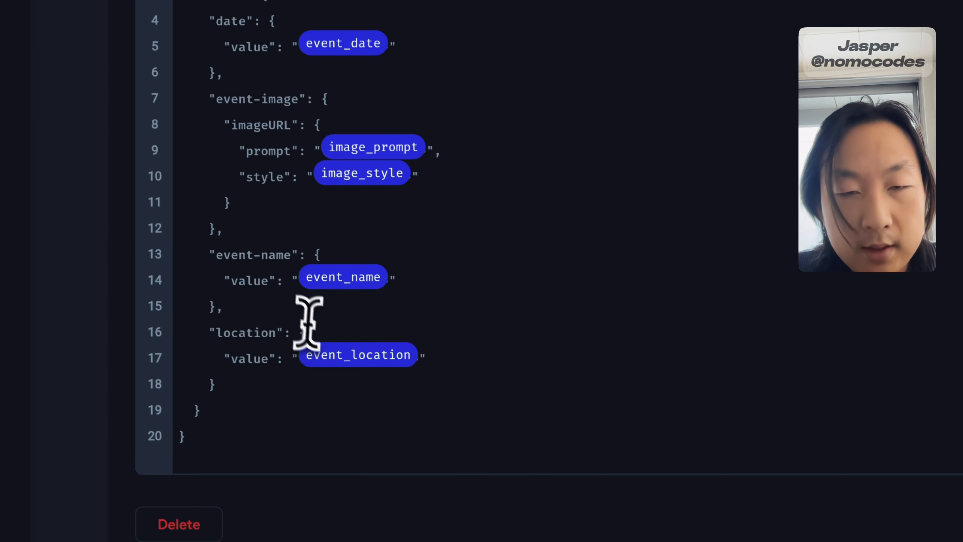
Add the prefix "ideate/" before the image_style variable in the JSON body's style value and save the API call
left_click(313, 175)
key("ctrl+v")
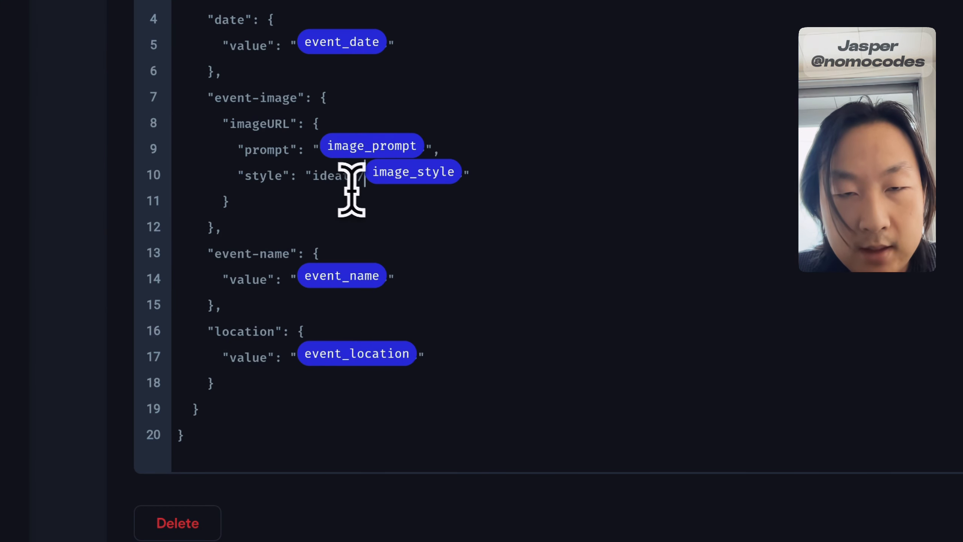
left_click(790, 424)
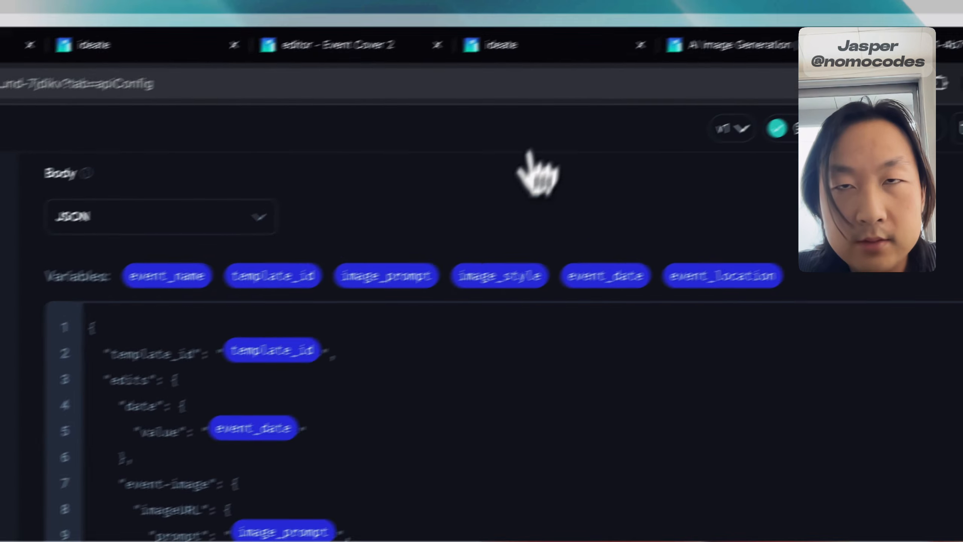
Check the style names following the "ideate/" prefix in the ideate docs, and review the API call's request body in FlutterFlow
left_click(535, 60)
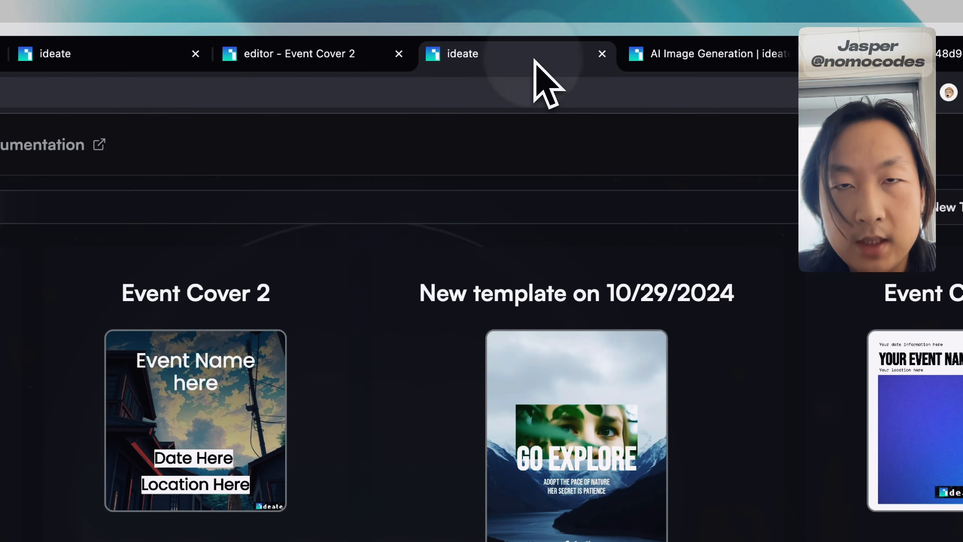
left_click(651, 56)
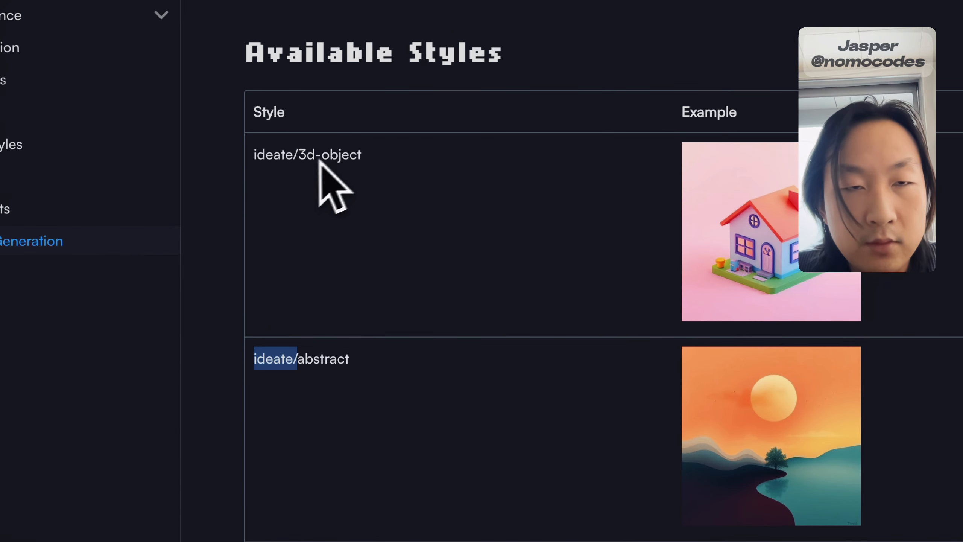
double_click(330, 156)
double_click(323, 359)
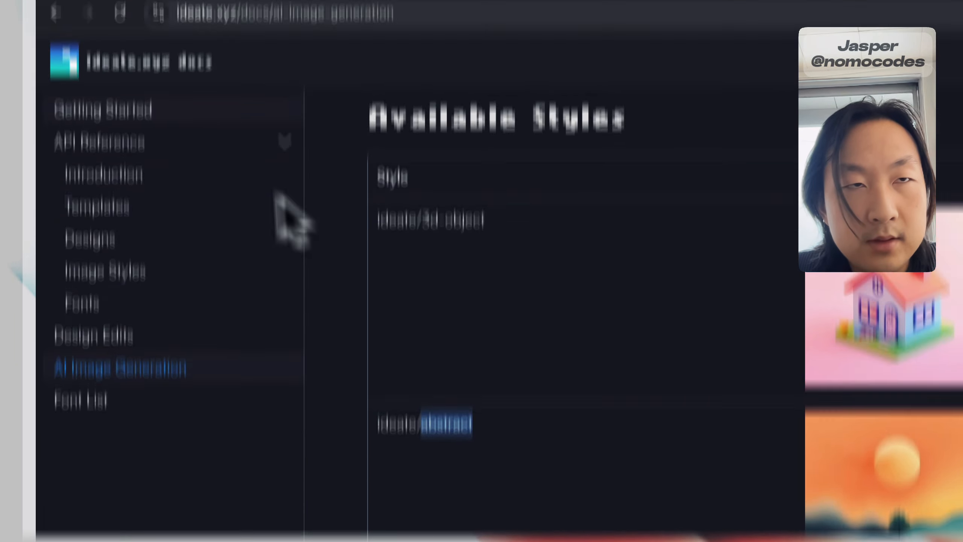
left_click(158, 60)
scroll(465, 349, "up", 5)
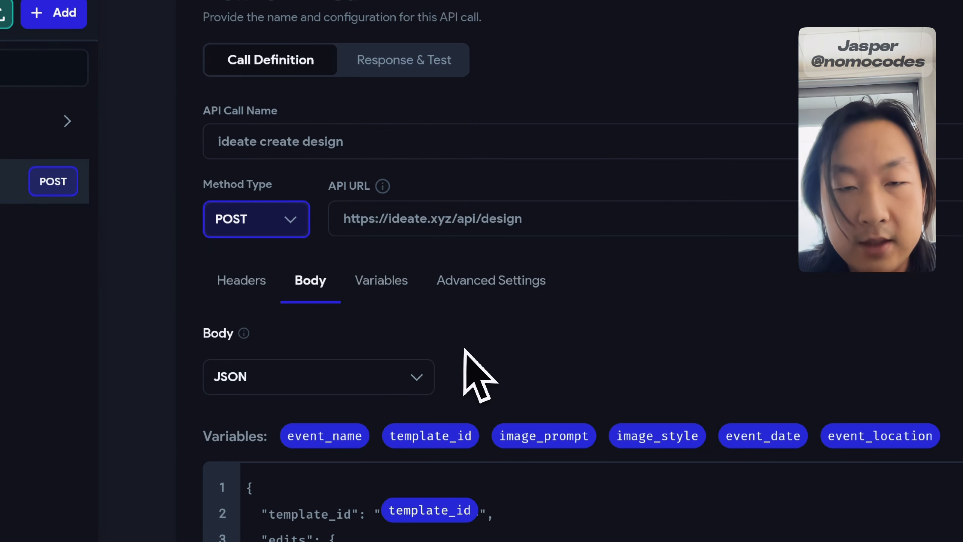
scroll(466, 349, "down", 5)
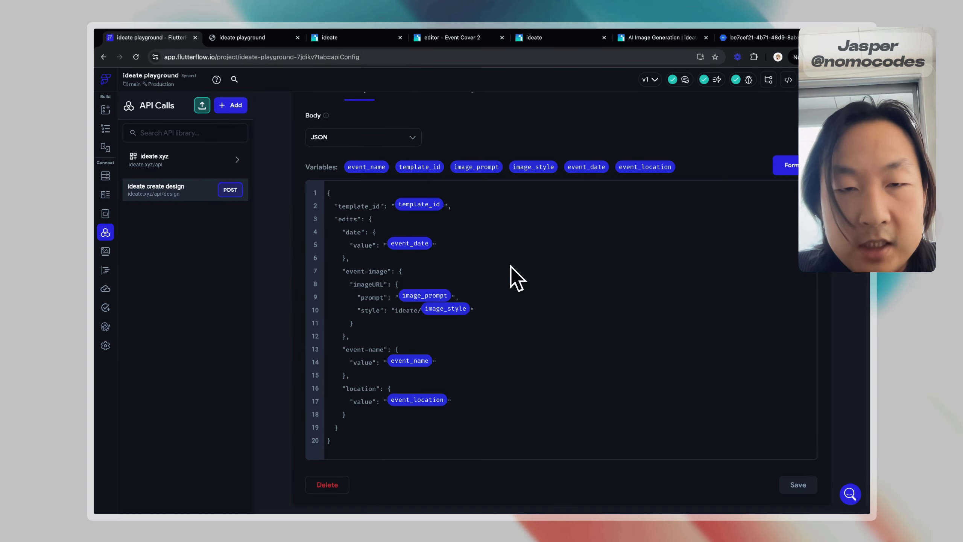
scroll(510, 265, "down", 3)
scroll(510, 265, "up", 6)
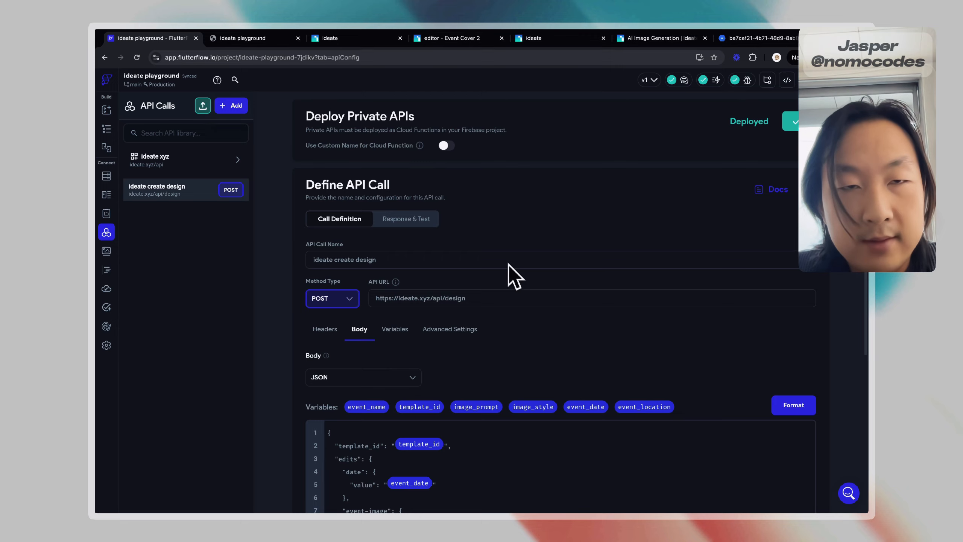
Open the API call's response and test settings and set the event_name test value to "Tokyo Tech Meetup"
left_click(419, 216)
scroll(442, 241, "down", 5)
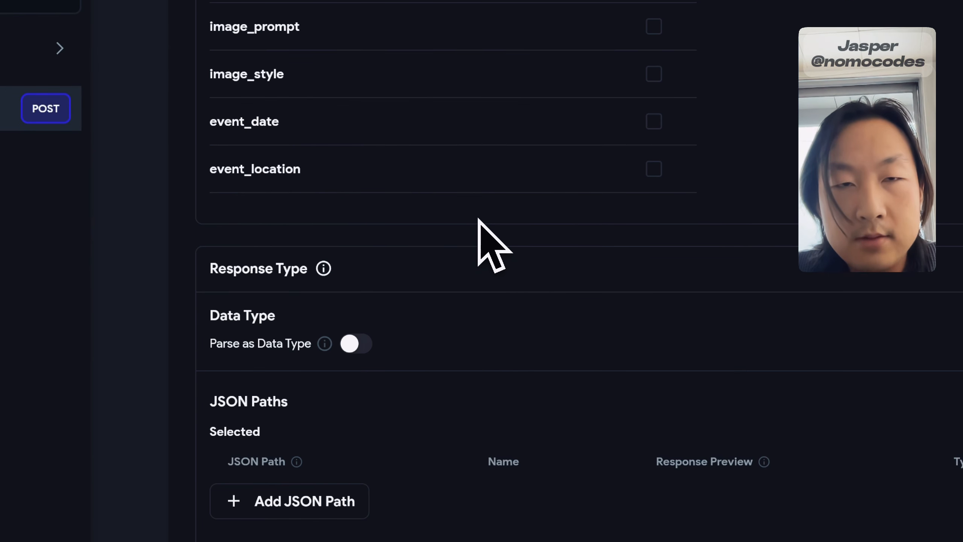
scroll(446, 246, "up", 3)
scroll(479, 220, "down", 2)
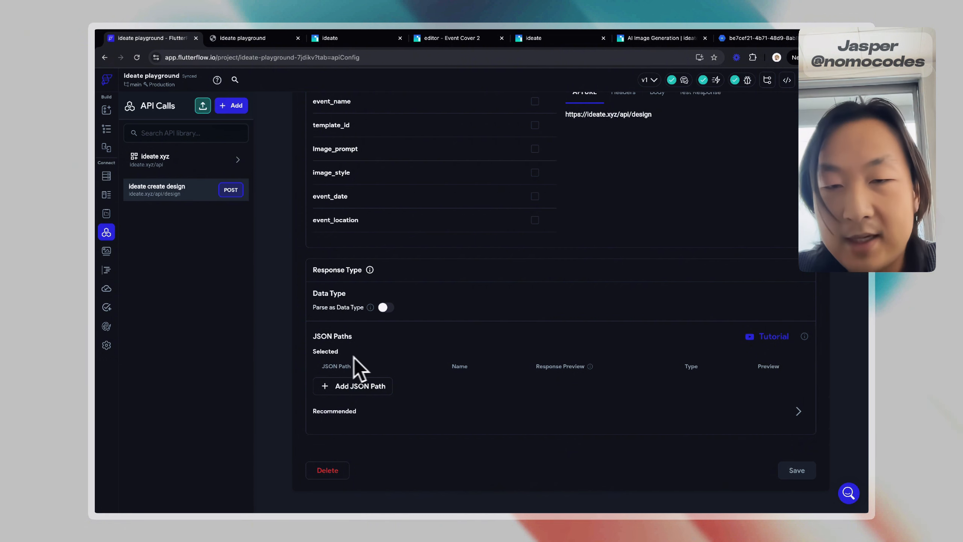
scroll(410, 358, "up", 3)
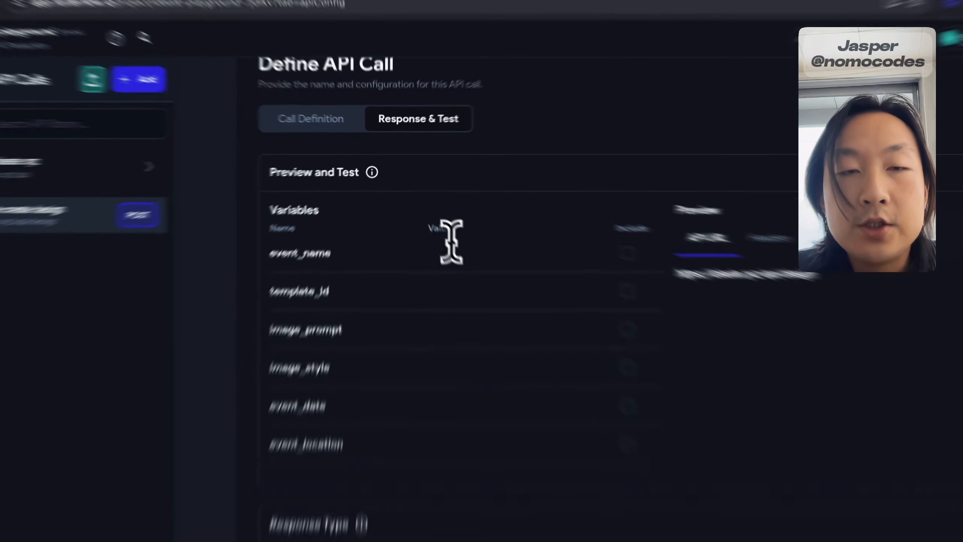
left_click(420, 217)
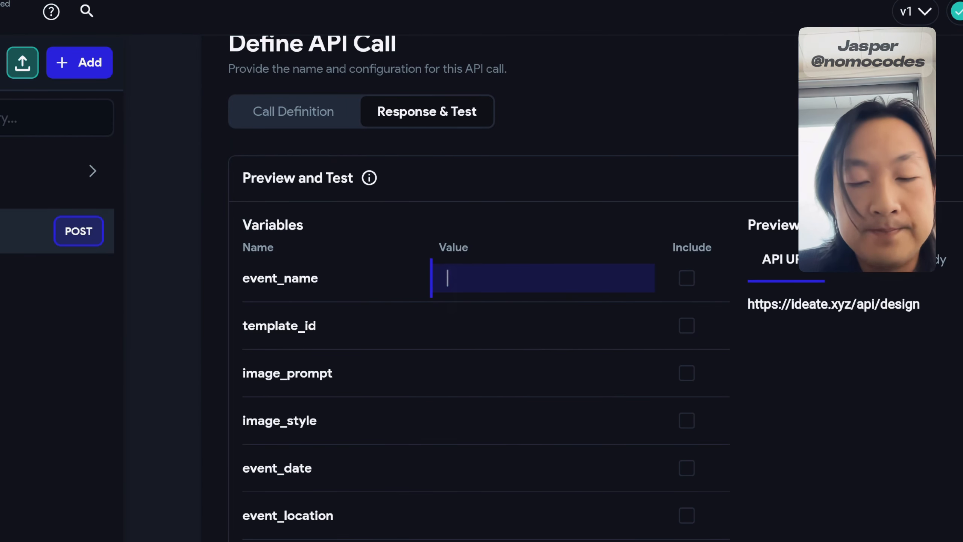
type("Tokyo Tech Meetup")
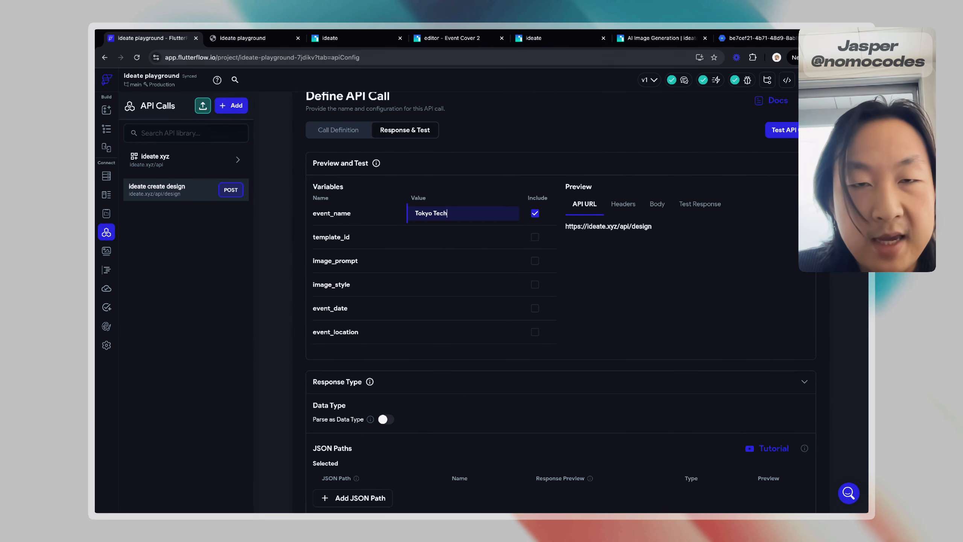
Copy the template ID Nn3GBbQ5C8NWWjpLmRC7 from ideate's template code and enter it as the template_id test value in FlutterFlow
left_click(432, 239)
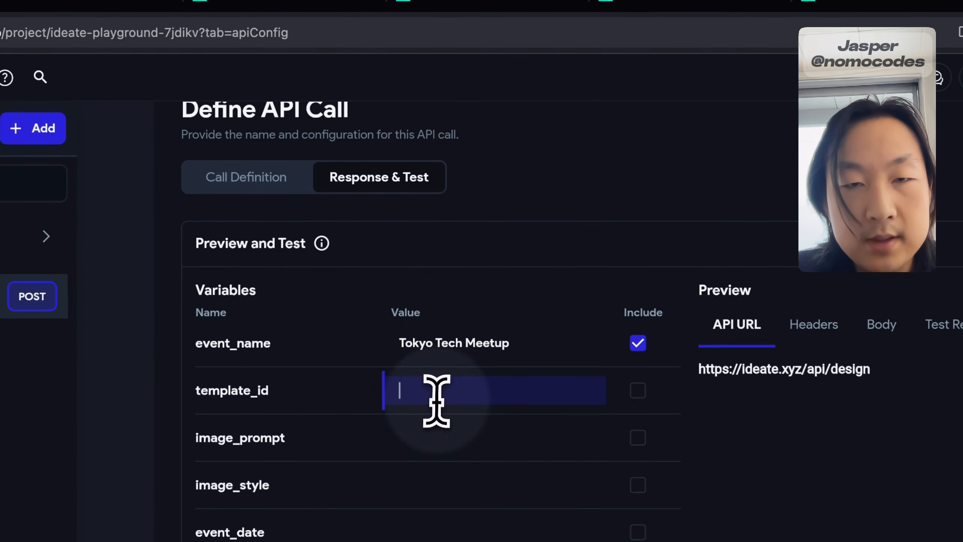
left_click(468, 38)
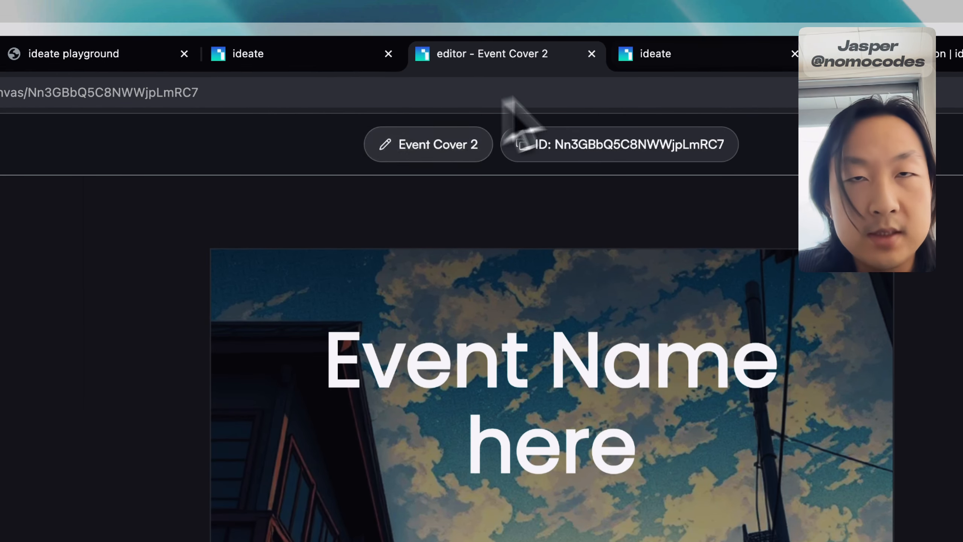
left_click(658, 55)
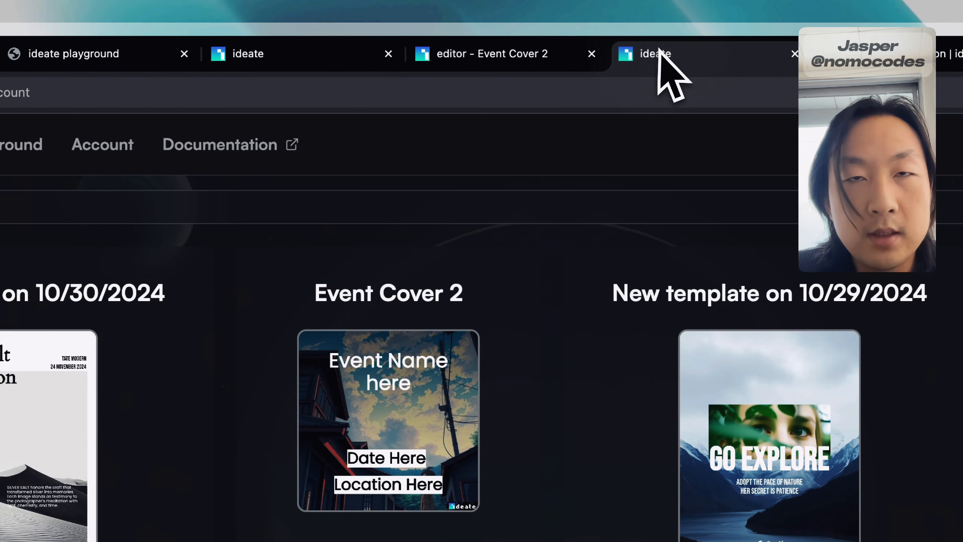
left_click(497, 60)
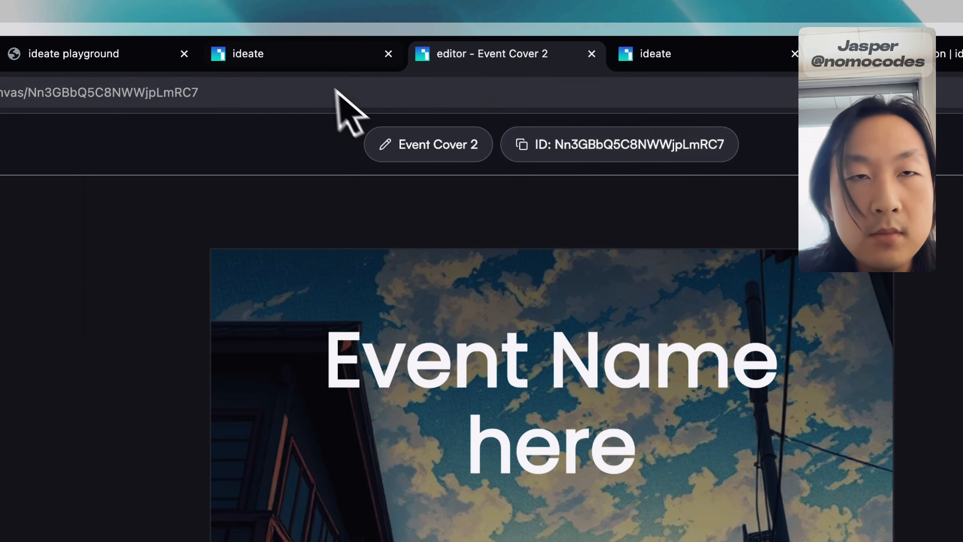
left_click(330, 57)
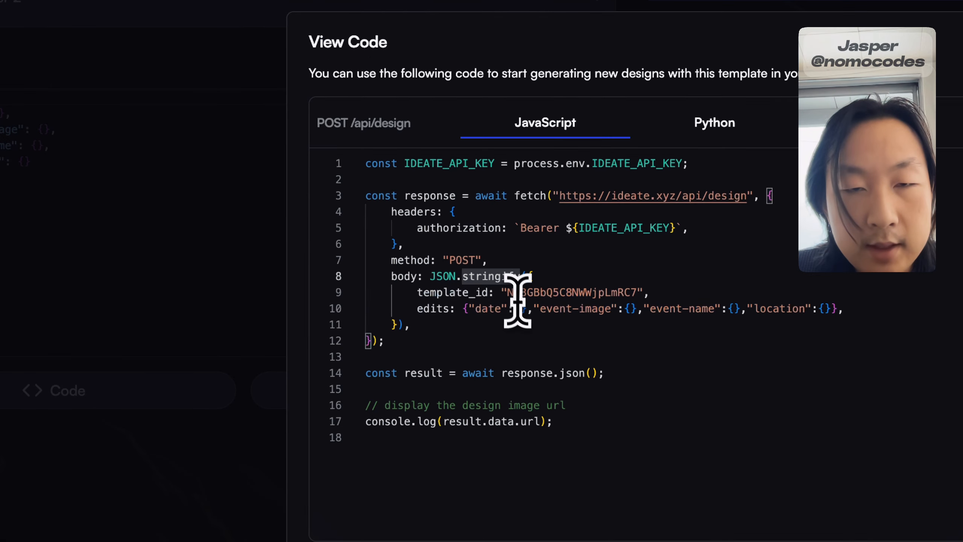
left_click_drag(510, 295, 638, 295)
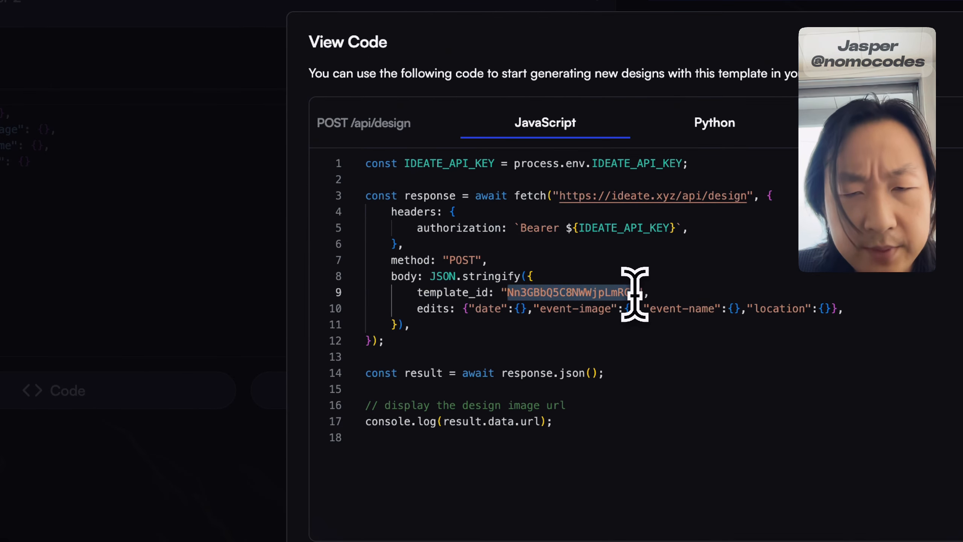
key("super+c")
left_click(179, 62)
left_click(537, 309)
key("super+v")
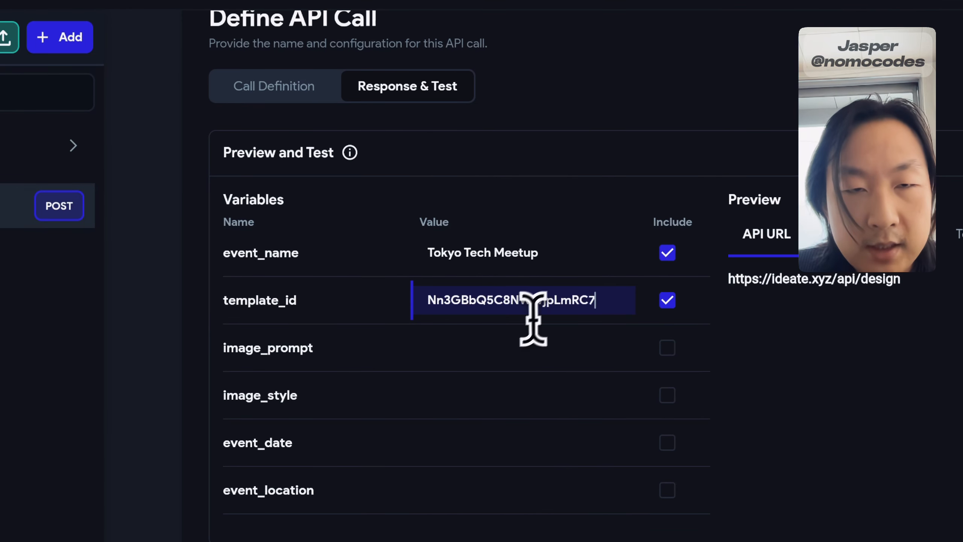
Set the image_prompt test value to "Tokyo Sky Tree" and the image_style value to "abstract", copied from the styles list in the ideate docs
left_click(464, 345)
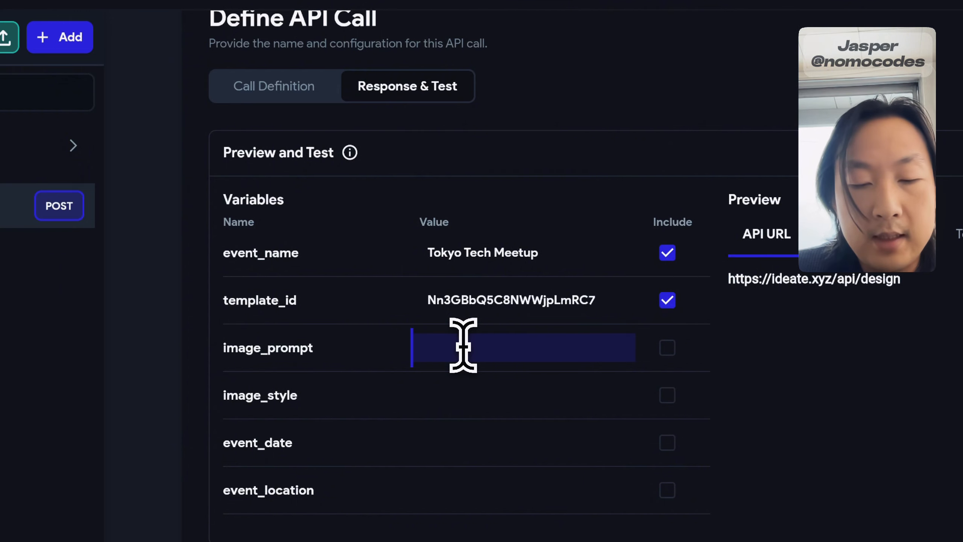
type("Tokyo Sky Tree")
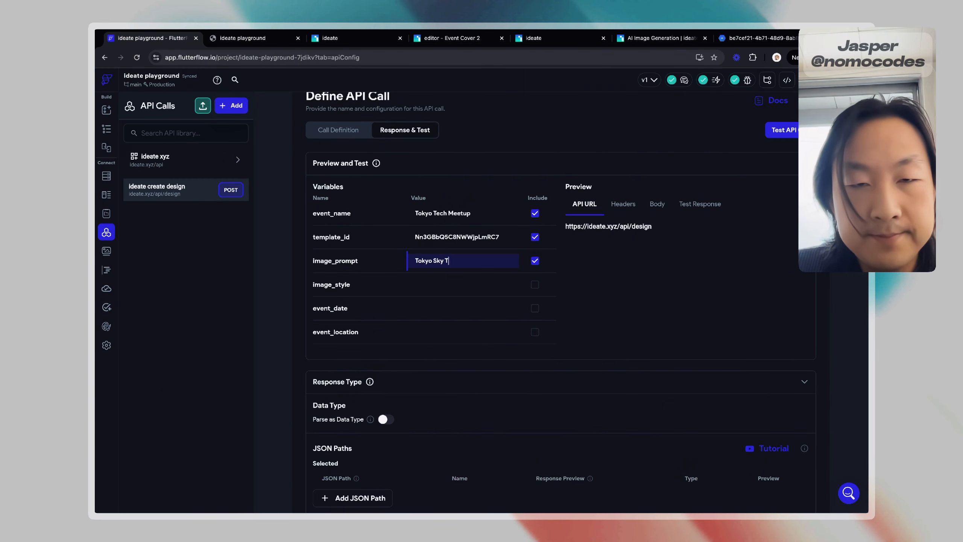
left_click(440, 284)
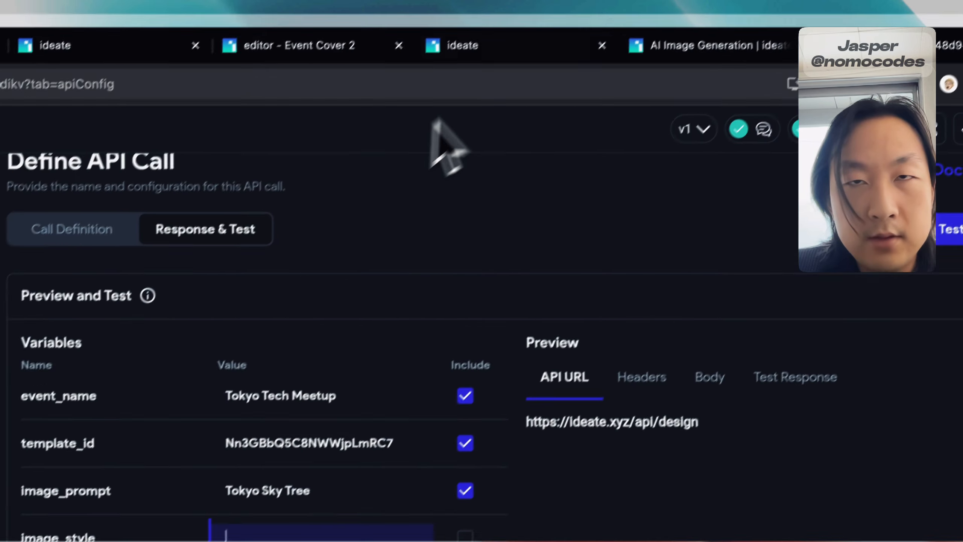
left_click(646, 38)
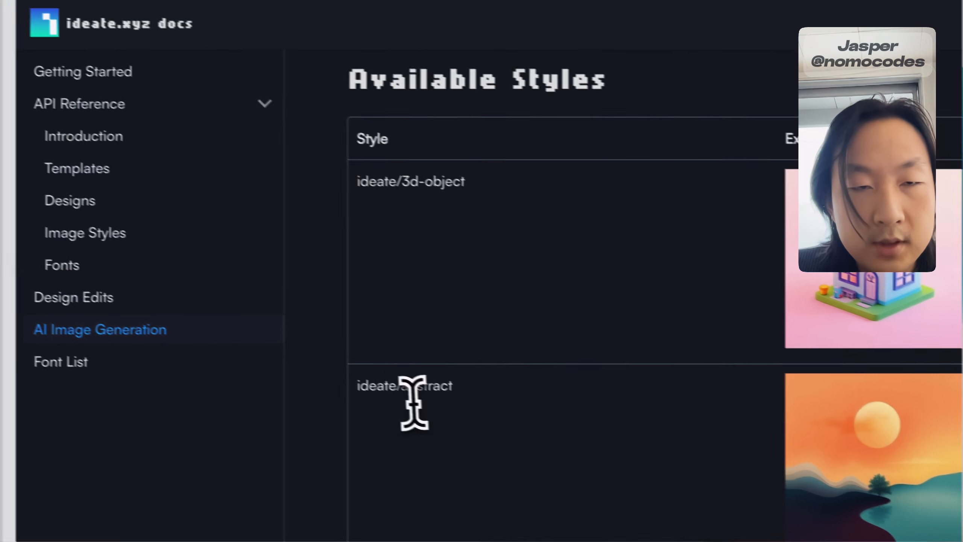
left_click(208, 53)
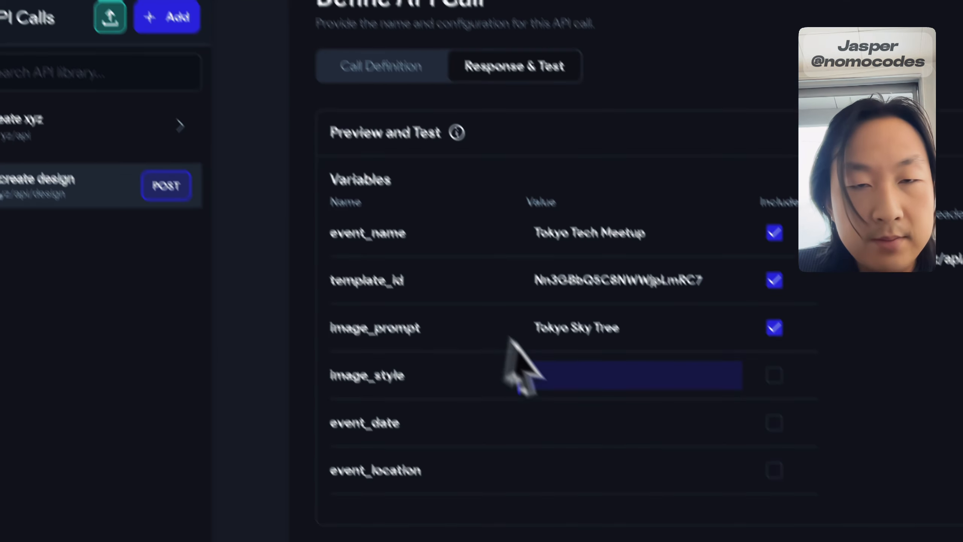
key("super+v")
Preview the request body, then clear and re-enter "abstract" for image_style to check how it combines with the "ideate/" prefix
left_click(524, 139)
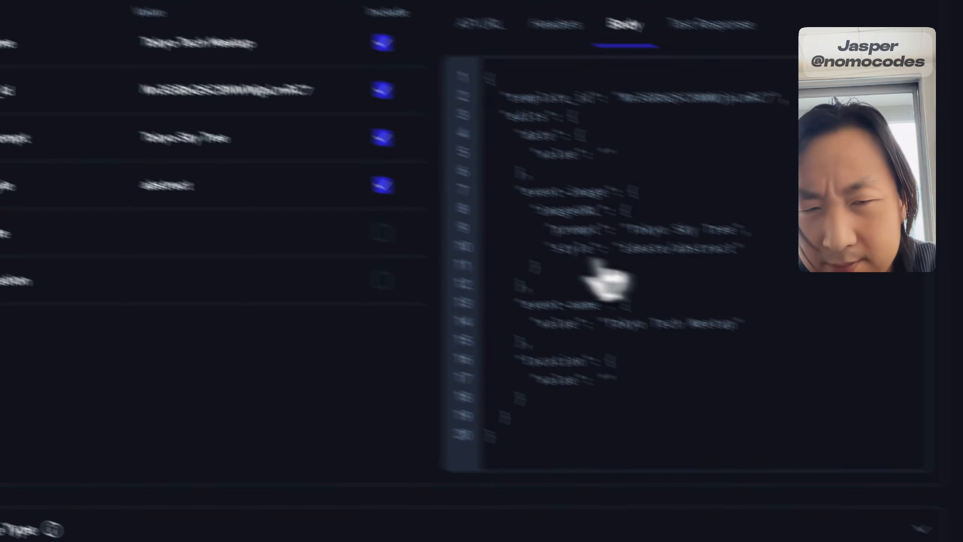
left_click_drag(414, 253, 324, 255)
key("BackSpace")
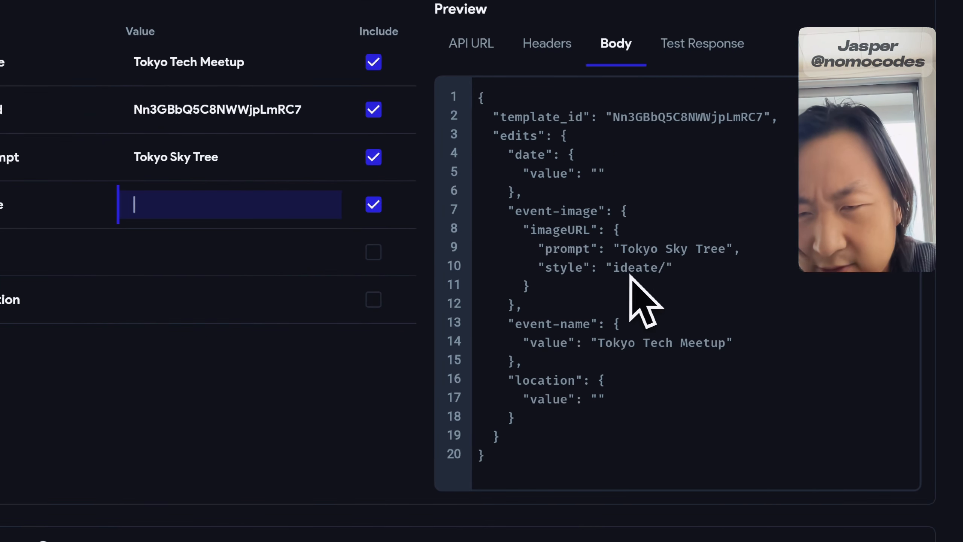
type("abstract")
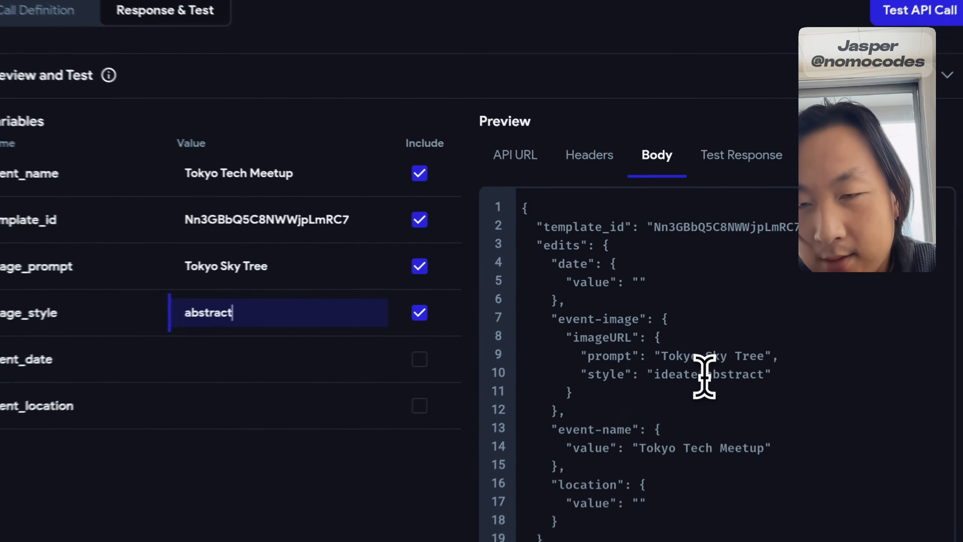
left_click_drag(680, 316, 663, 316)
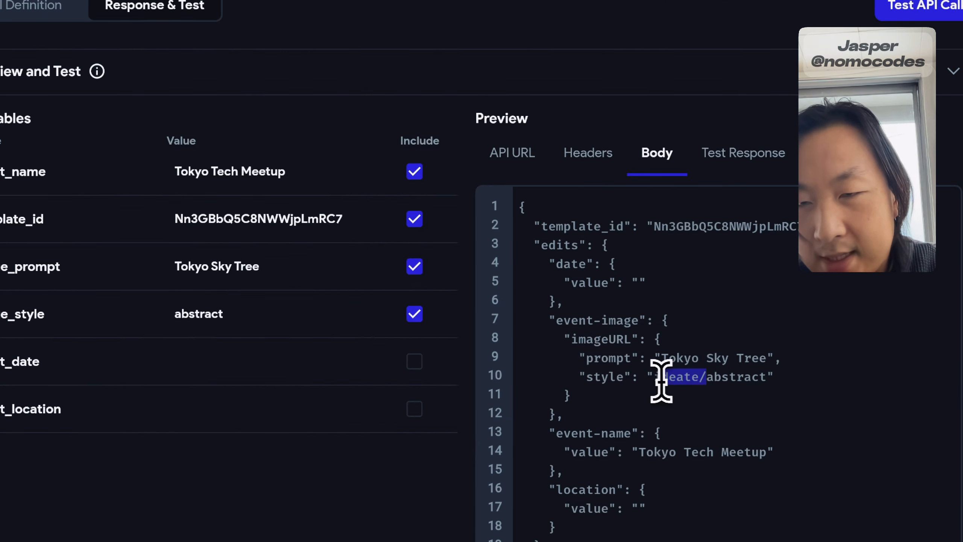
left_click(675, 382)
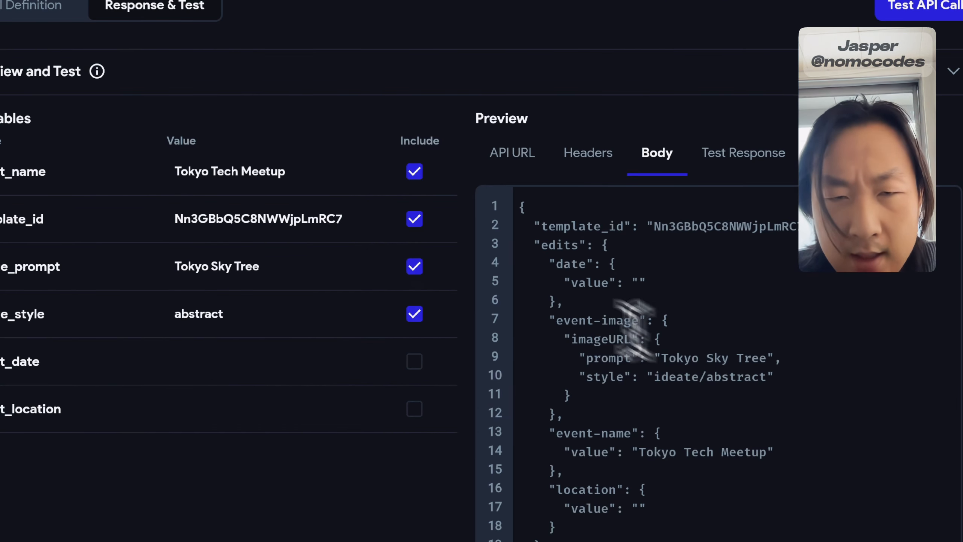
Check the Event Cover 2 template in ideate and set the event_date test value to "18th Nov 2024" in FlutterFlow
left_click(424, 369)
left_click(650, 69)
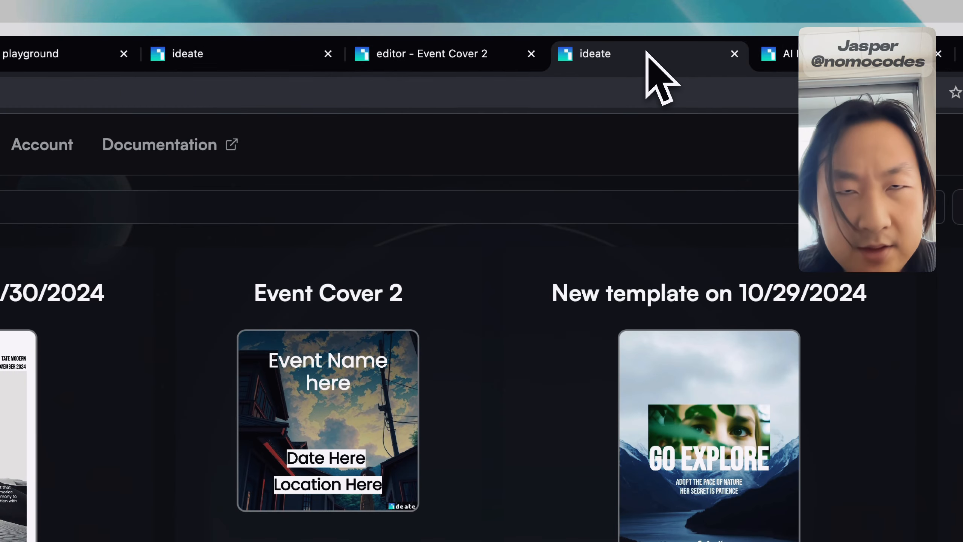
left_click(473, 59)
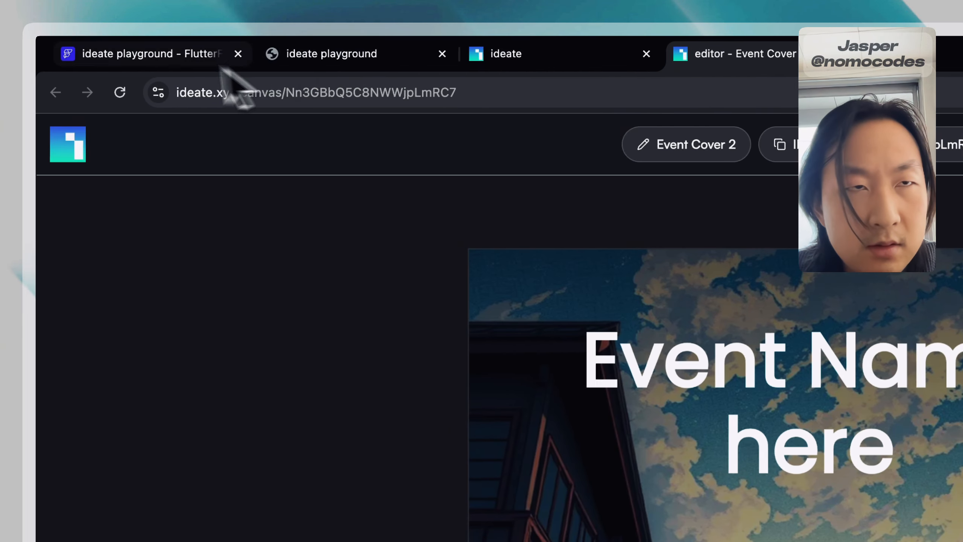
left_click(214, 59)
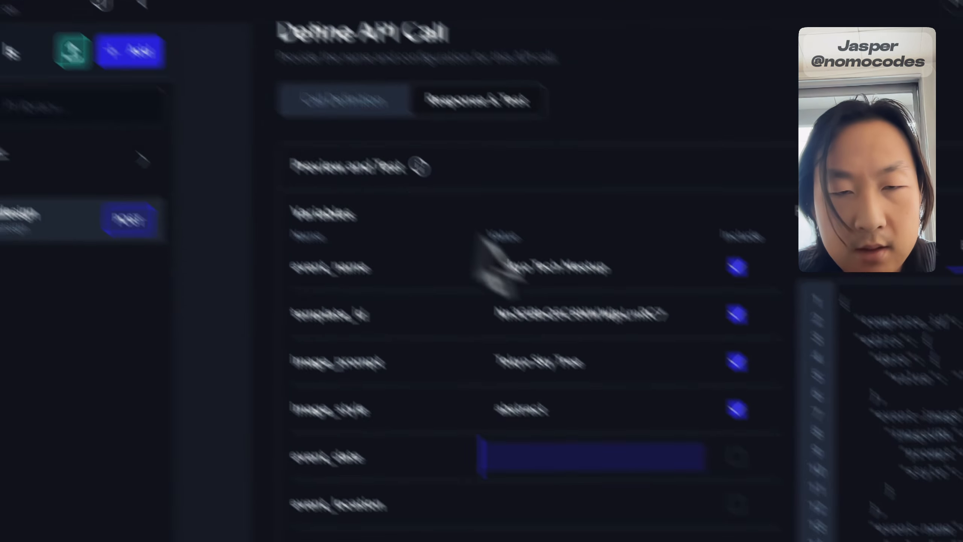
left_click(517, 399)
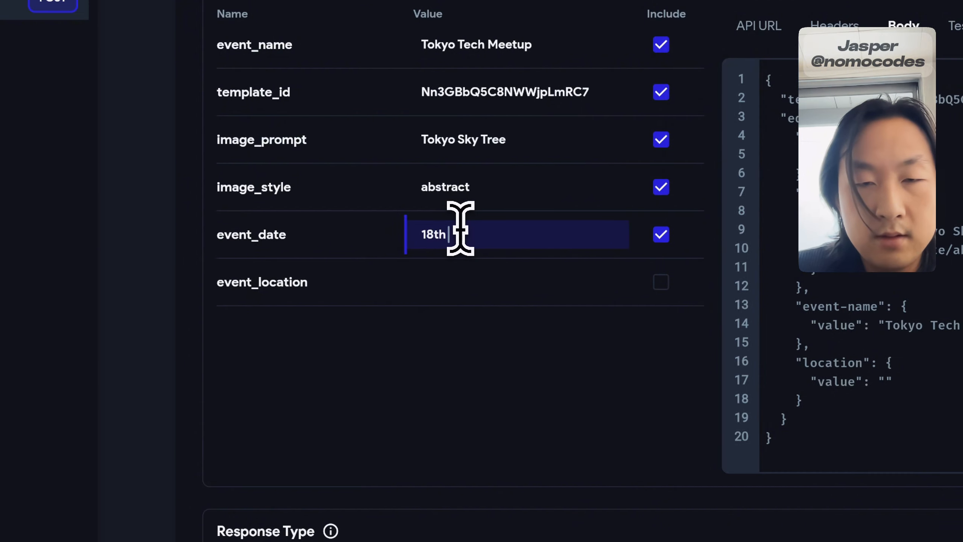
type("18th Nvo")
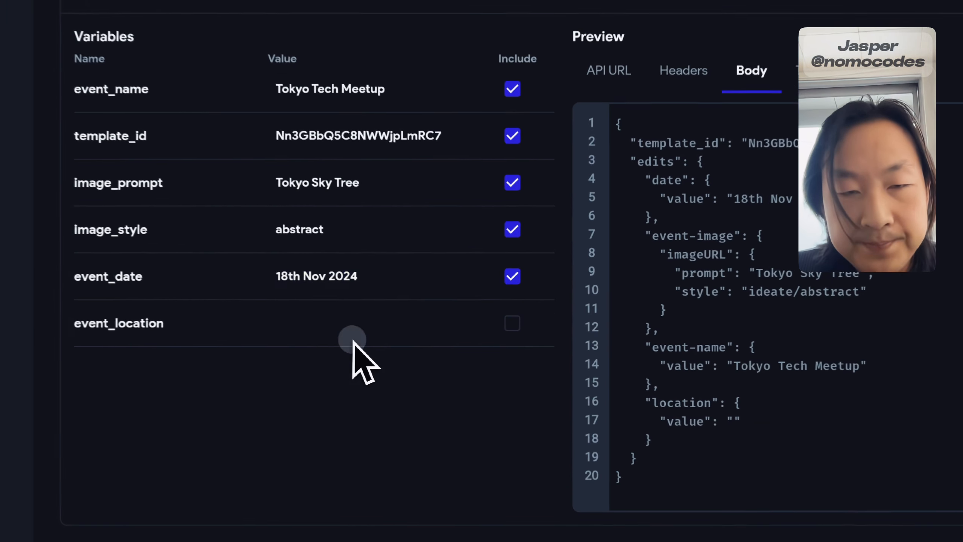
Set the event_location test value to "Tokyo Japan"
left_click(447, 331)
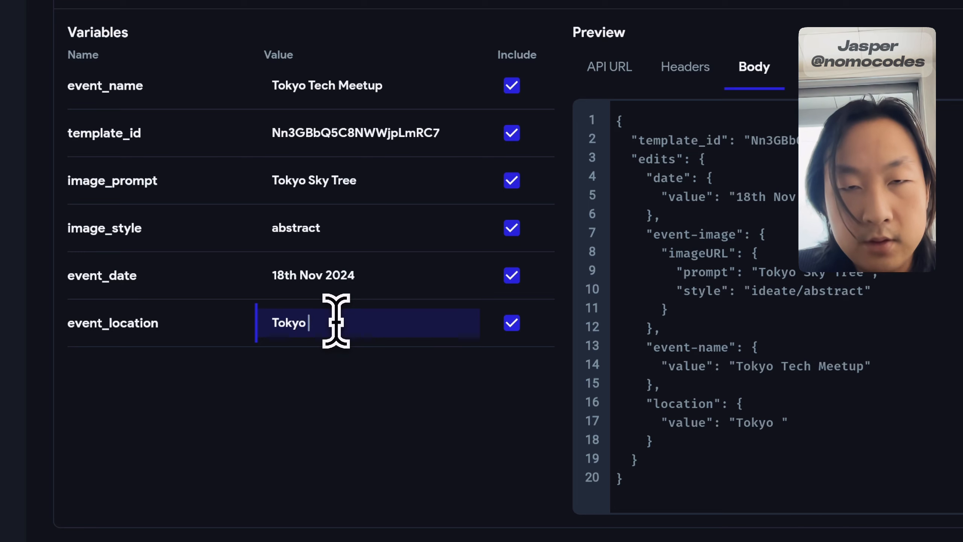
type("Tokyo Japan")
left_click(577, 371)
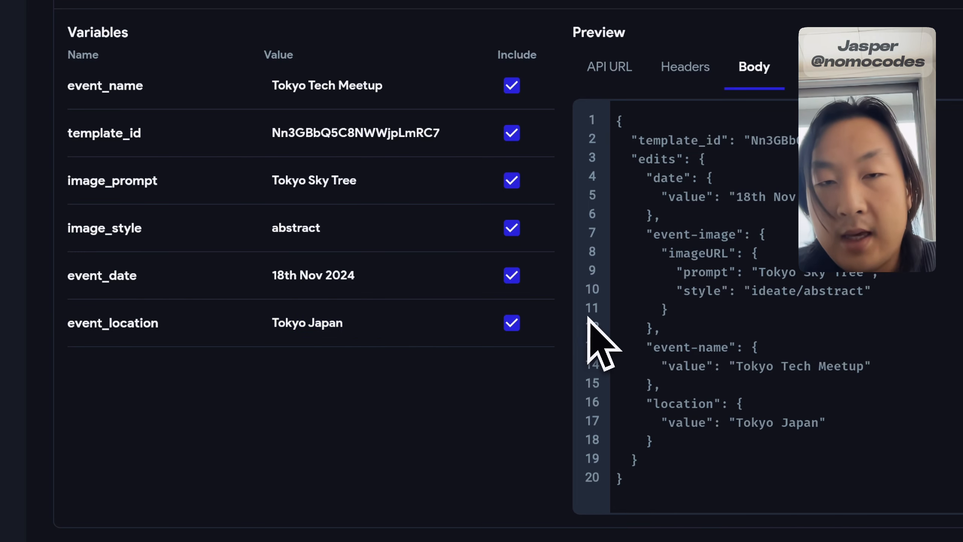
Test the API call, examine the returned design_id, and open the returned image URL in the browser
left_click(789, 171)
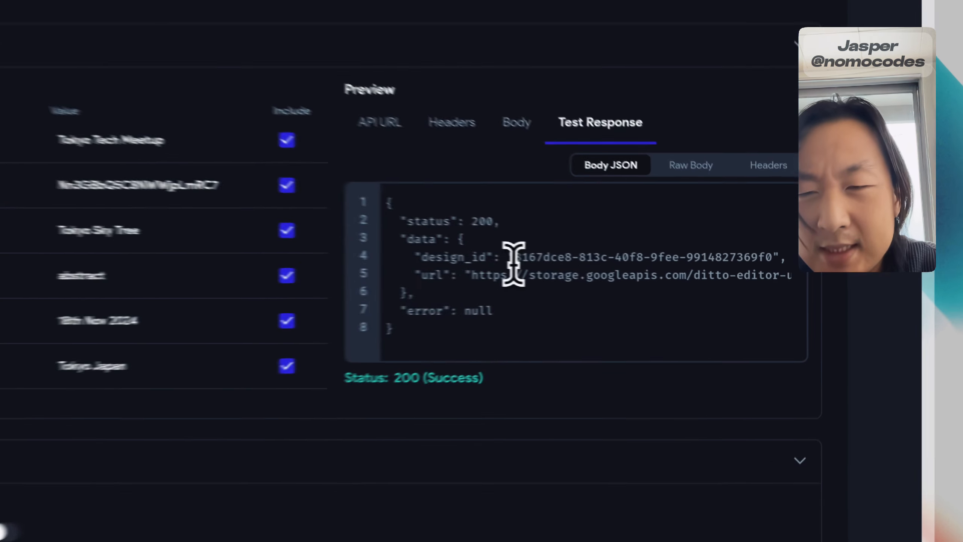
left_click_drag(654, 274, 798, 276)
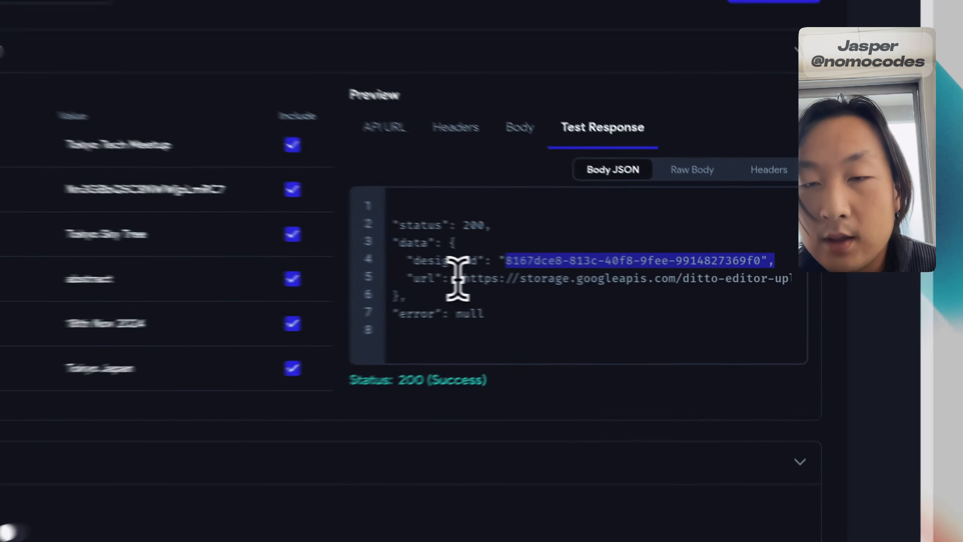
left_click_drag(622, 284, 872, 289)
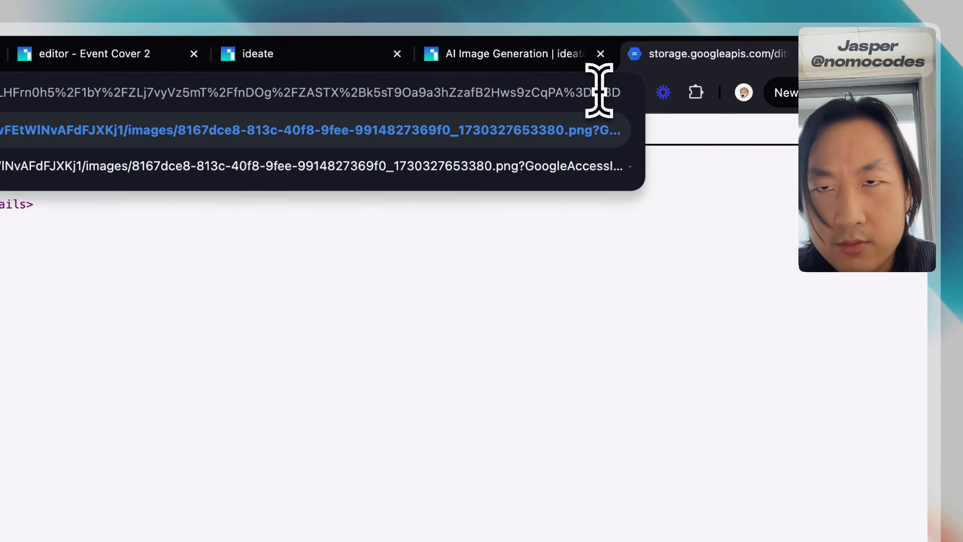
key("Return")
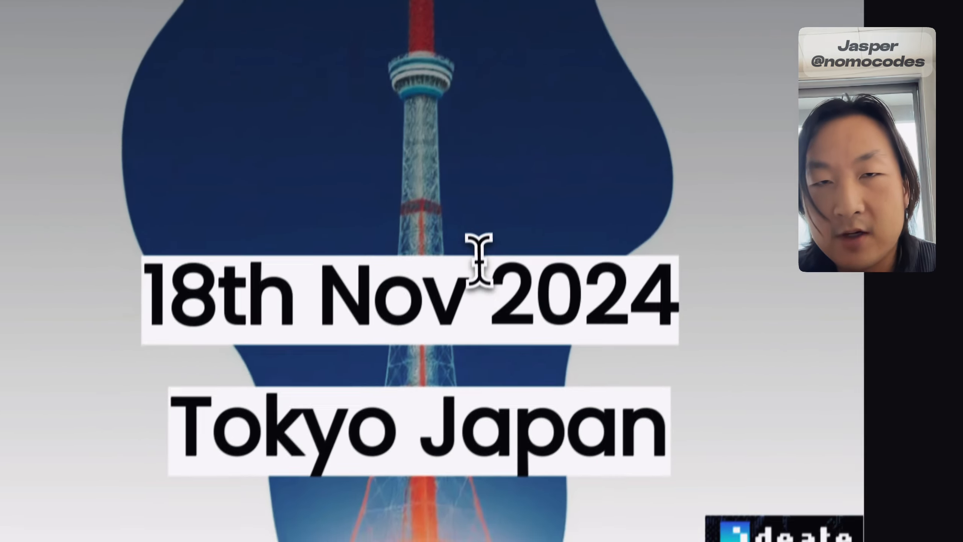
Return to FlutterFlow and add the recommended JSON path $.data.design_id with the name designID
left_click(129, 57)
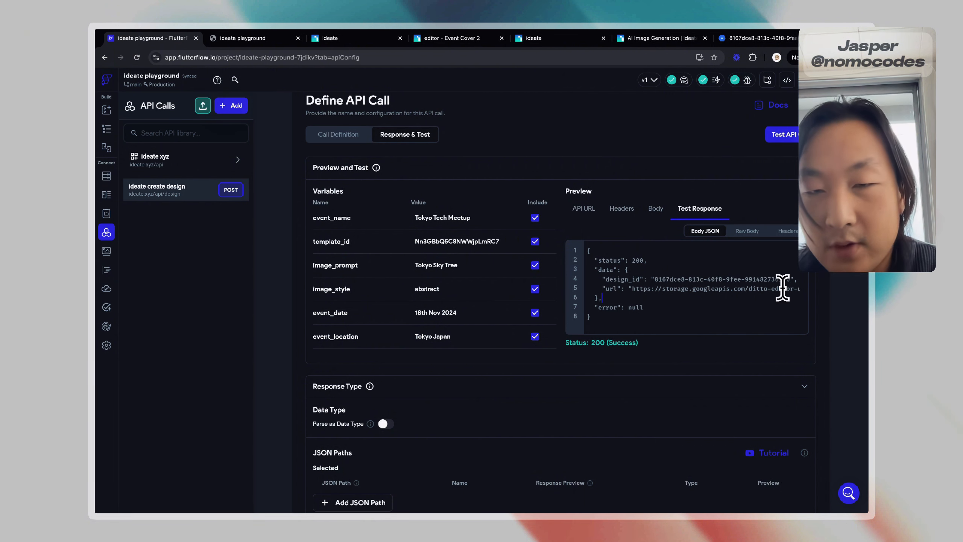
scroll(724, 299, "down", 6)
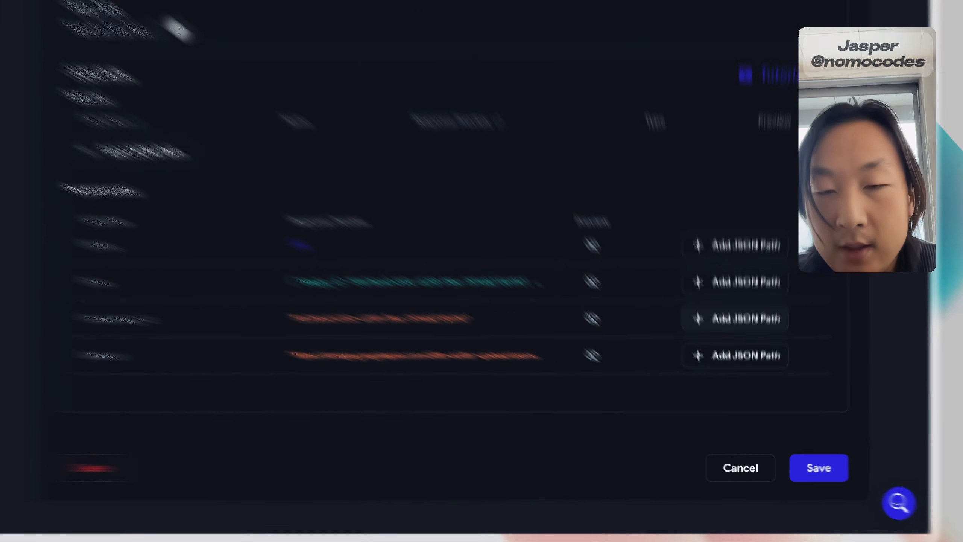
left_click(743, 373)
left_click(343, 178)
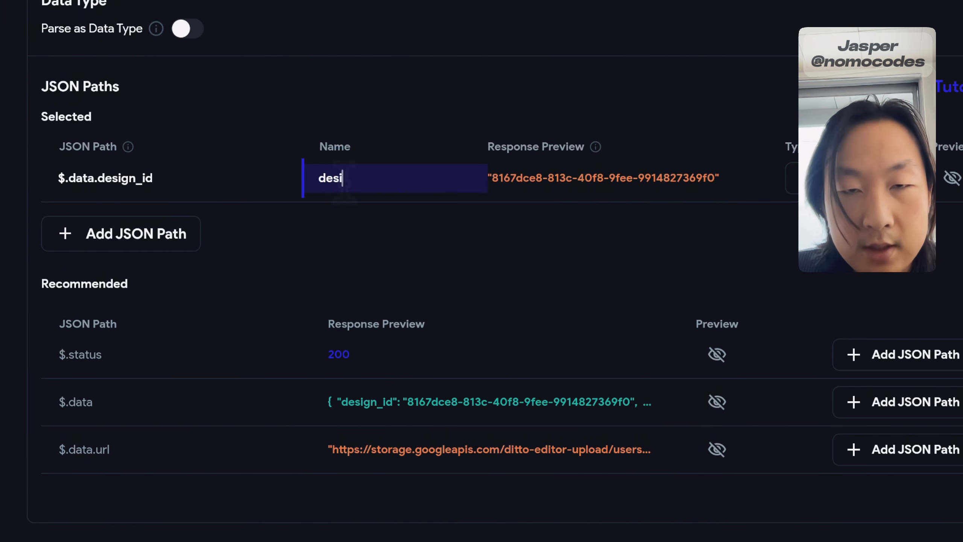
left_click(520, 218)
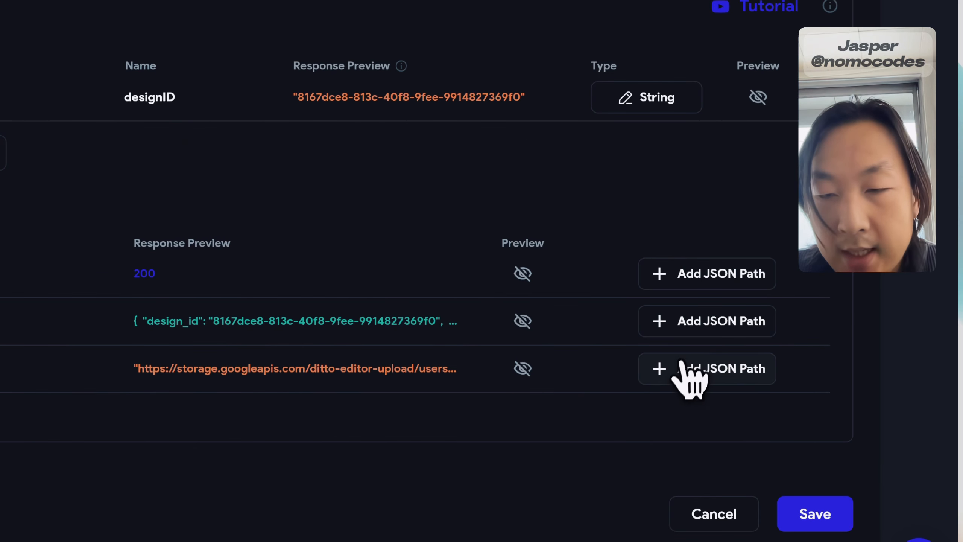
Add the JSON path $.data.url named imageURL with the data type Image Path, and save the API call
left_click(682, 364)
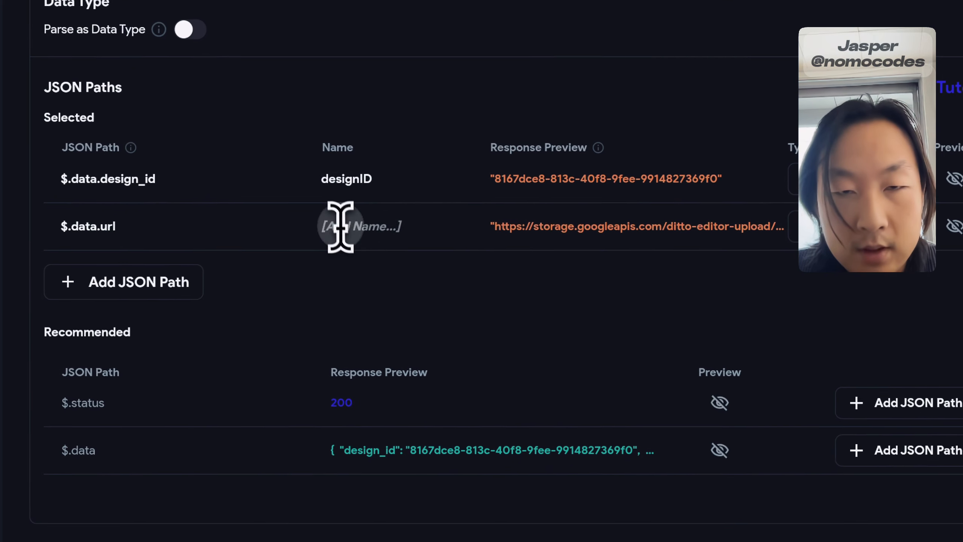
left_click(342, 226)
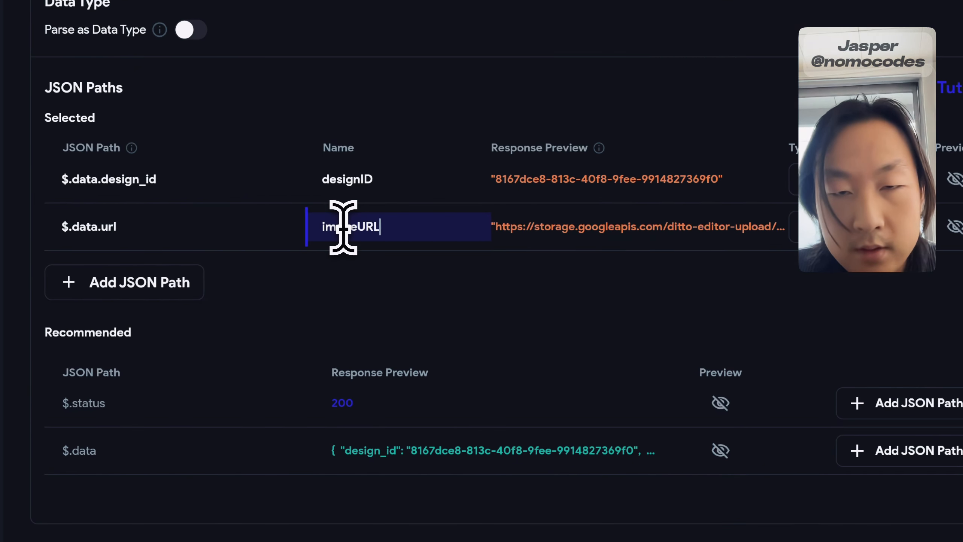
left_click(855, 226)
left_click(417, 235)
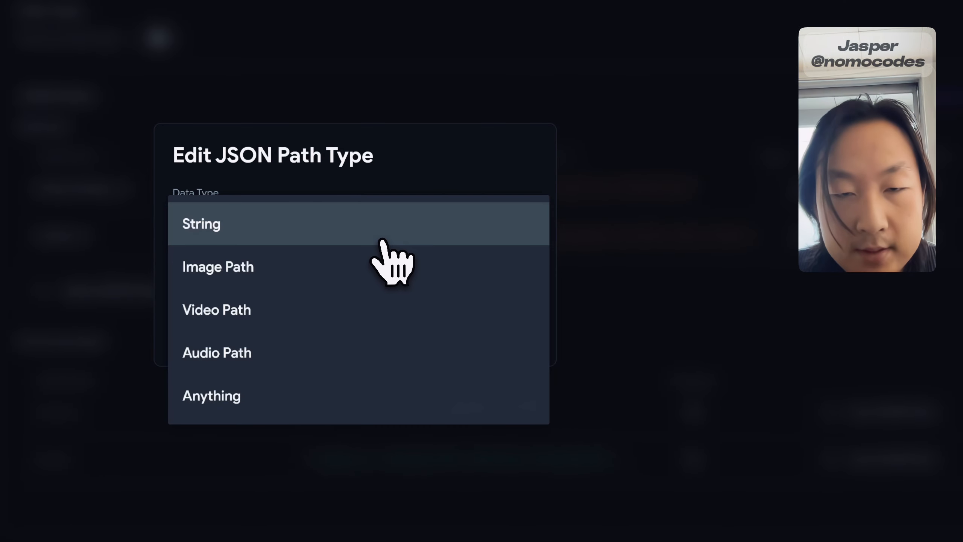
left_click(330, 270)
left_click(492, 327)
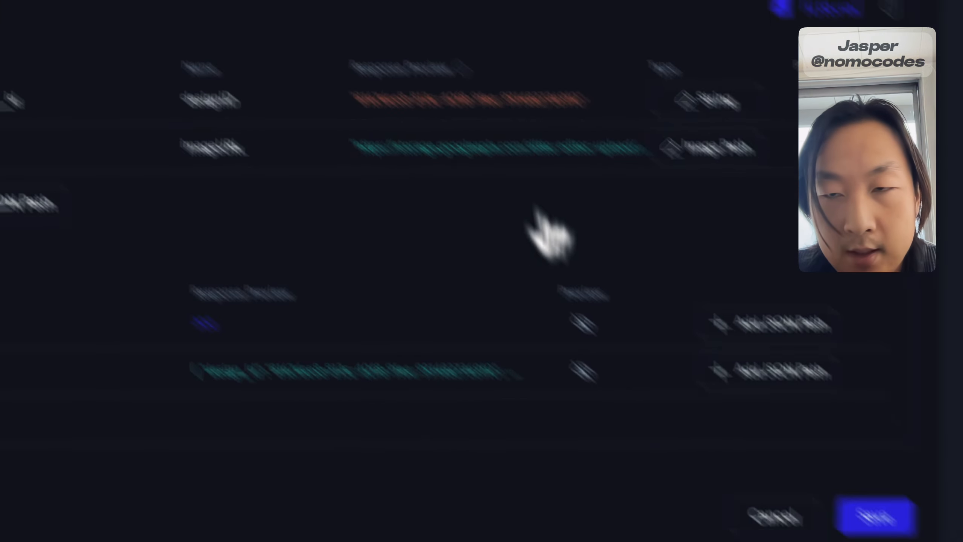
left_click(782, 427)
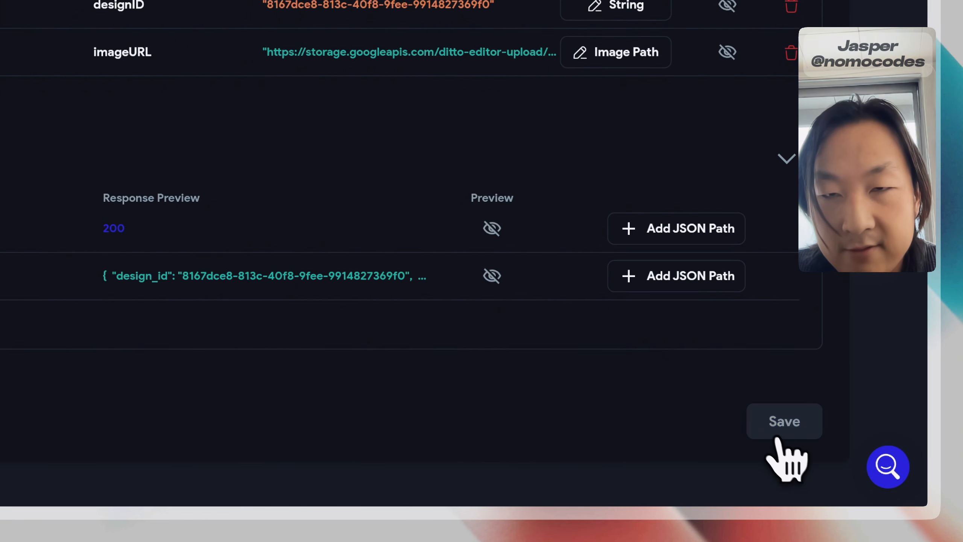
In the API call's JSON body, start a "font" property on a new line below the date's event_date value
scroll(517, 219, "up", 12)
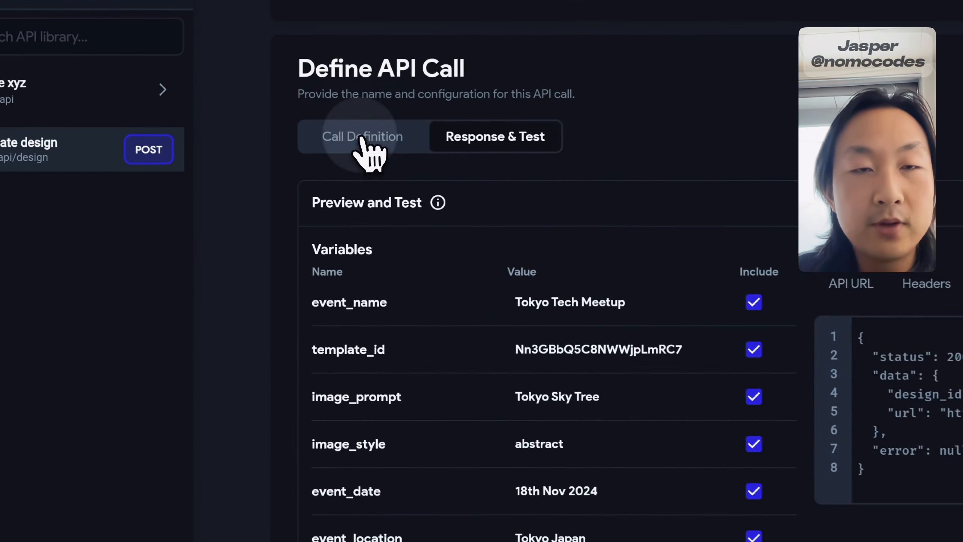
left_click(341, 183)
scroll(429, 301, "down", 5)
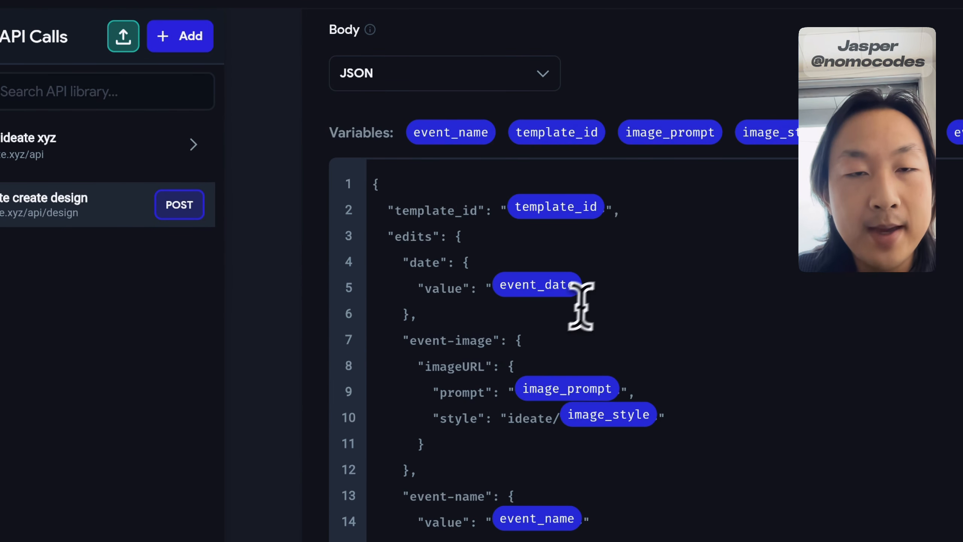
left_click(603, 288)
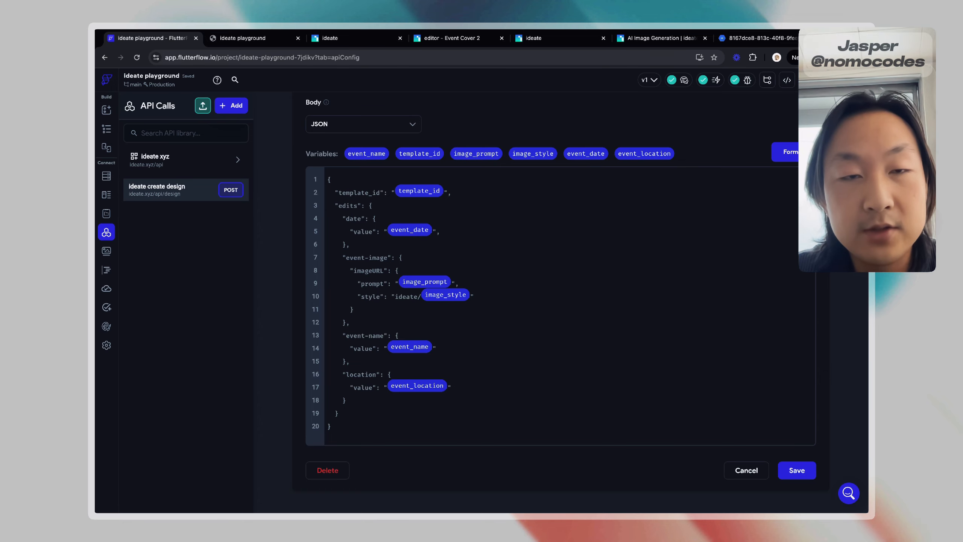
key("Return")
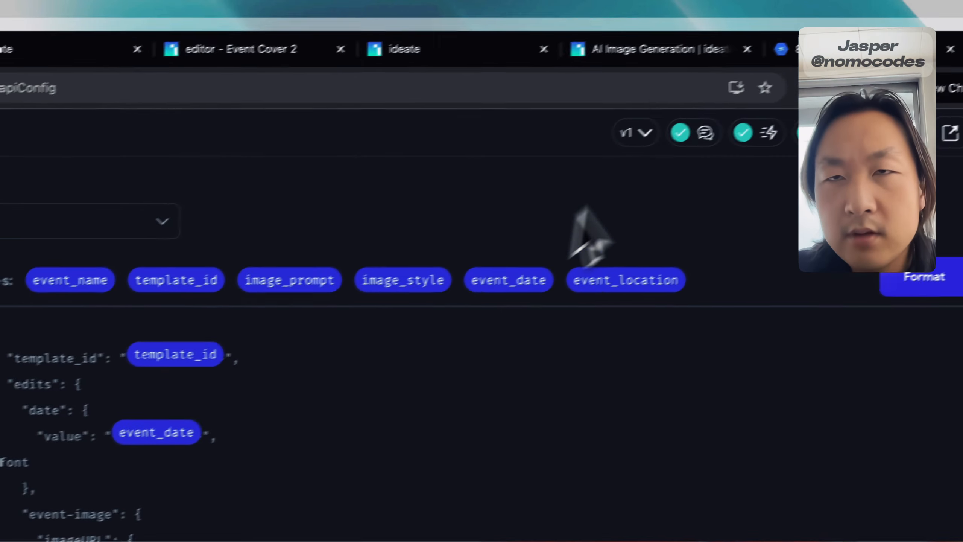
Check the text element properties in the ideate Design Edits documentation and return to the FlutterFlow request body
left_click(619, 54)
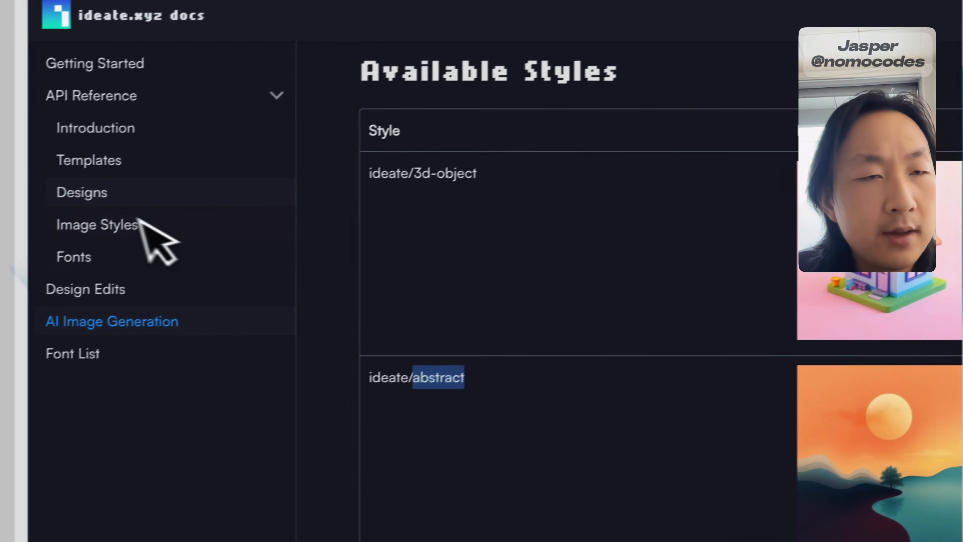
left_click(114, 286)
scroll(474, 341, "down", 15)
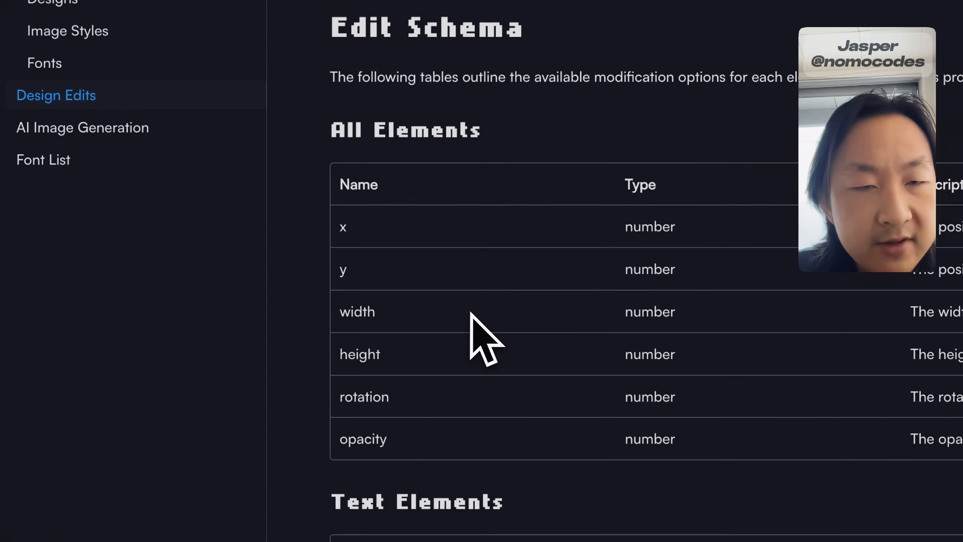
scroll(428, 307, "down", 4)
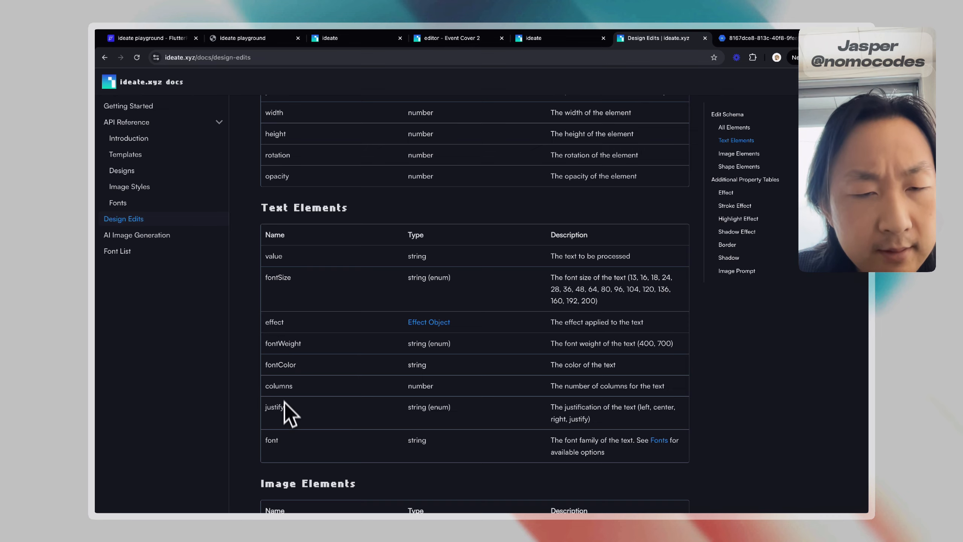
scroll(280, 453, "down", 1)
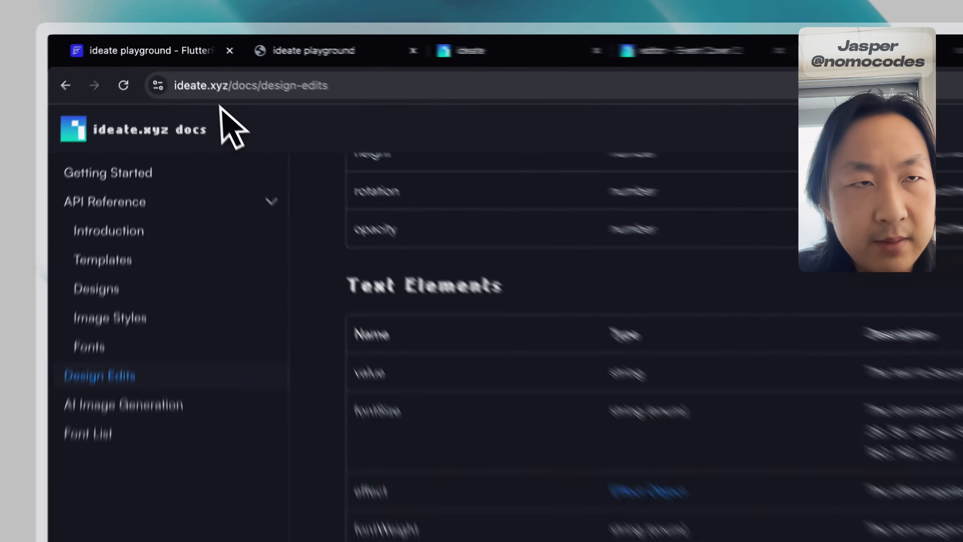
left_click(159, 39)
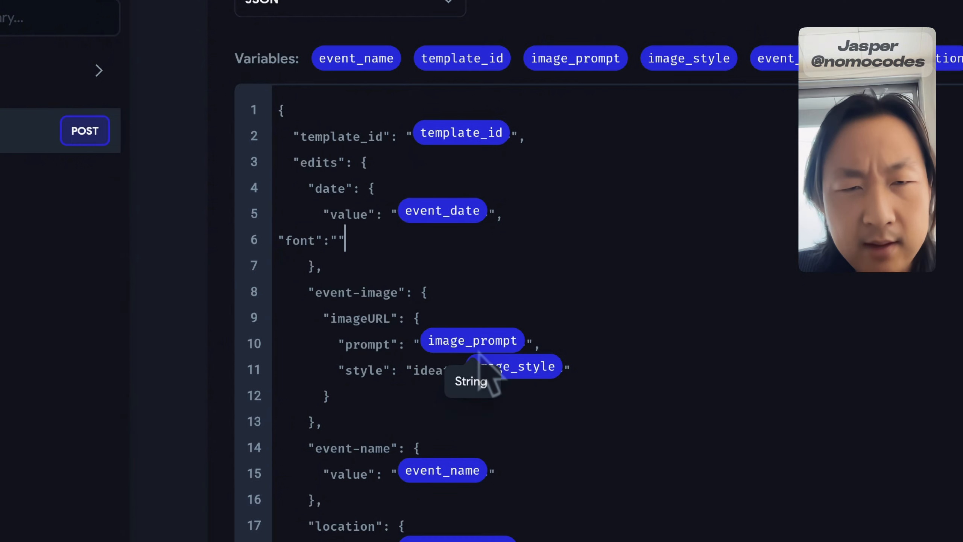
Copy the PT Mono font name from the monospace fonts in the ideate Font List documentation
left_click(731, 58)
left_click(572, 55)
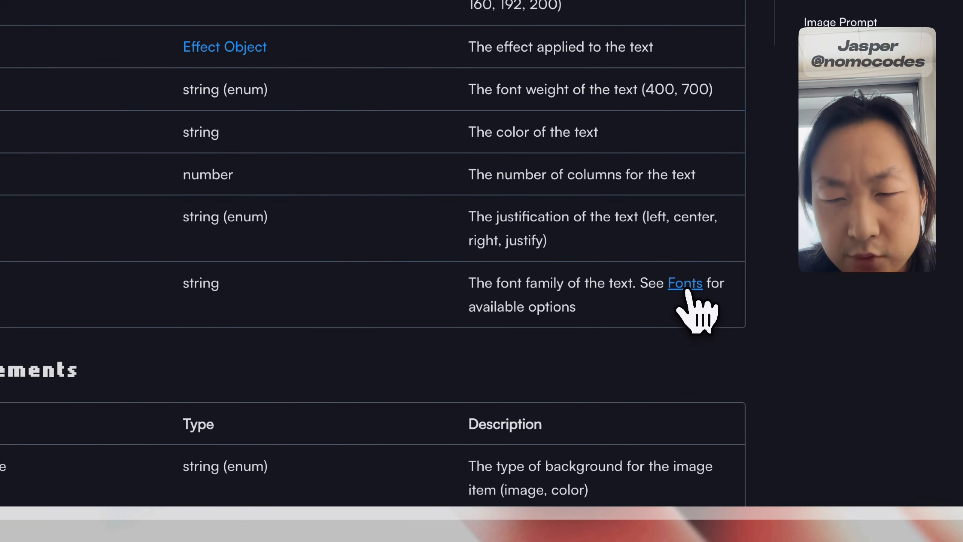
left_click(685, 290)
scroll(606, 333, "down", 10)
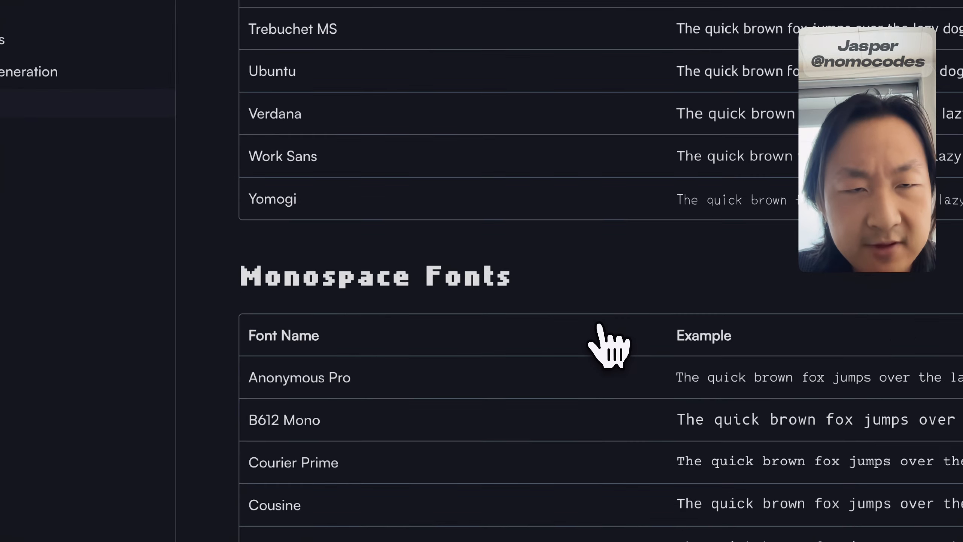
scroll(607, 346, "down", 10)
triple_click(284, 197)
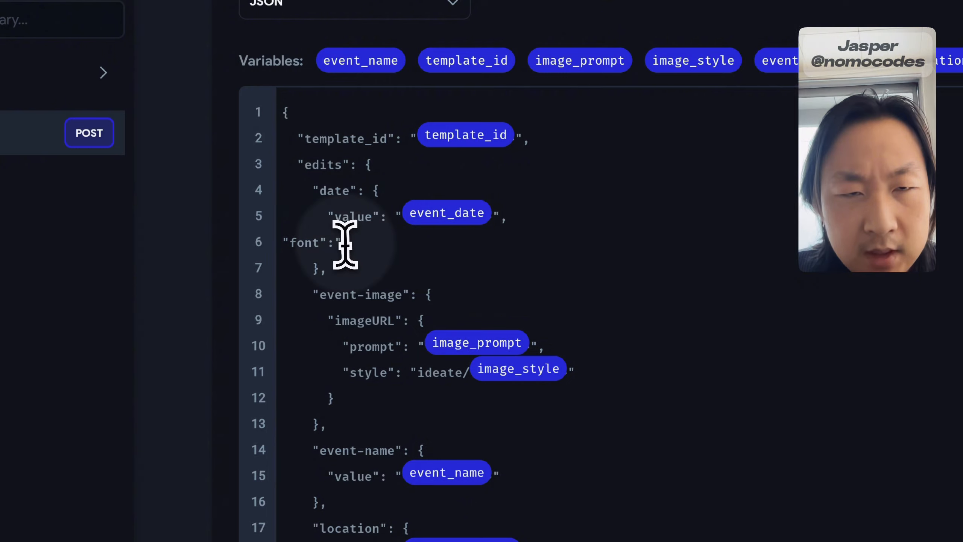
Set the date's font to "PT Mono" in the FlutterFlow request body, format the JSON and save the API call
type("PT Mono")
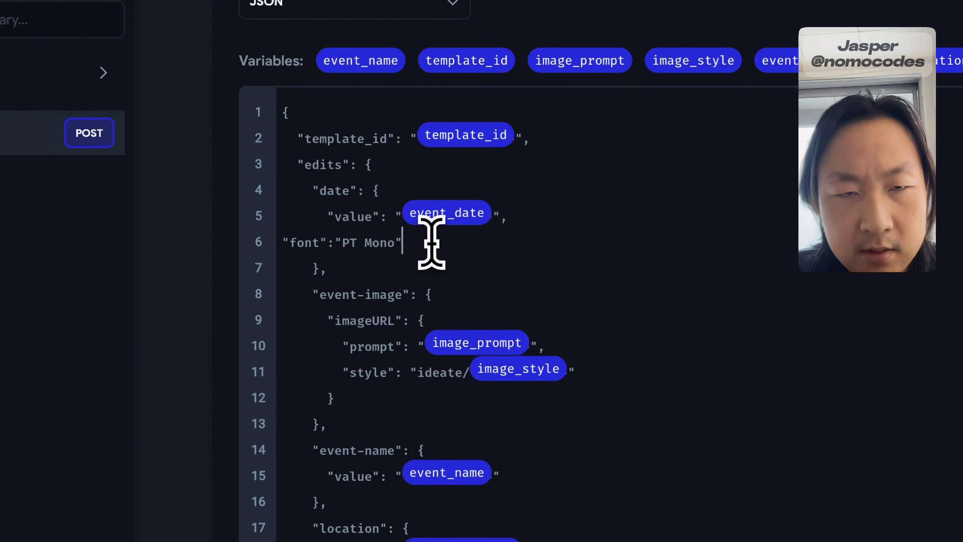
left_click(761, 175)
left_click(762, 458)
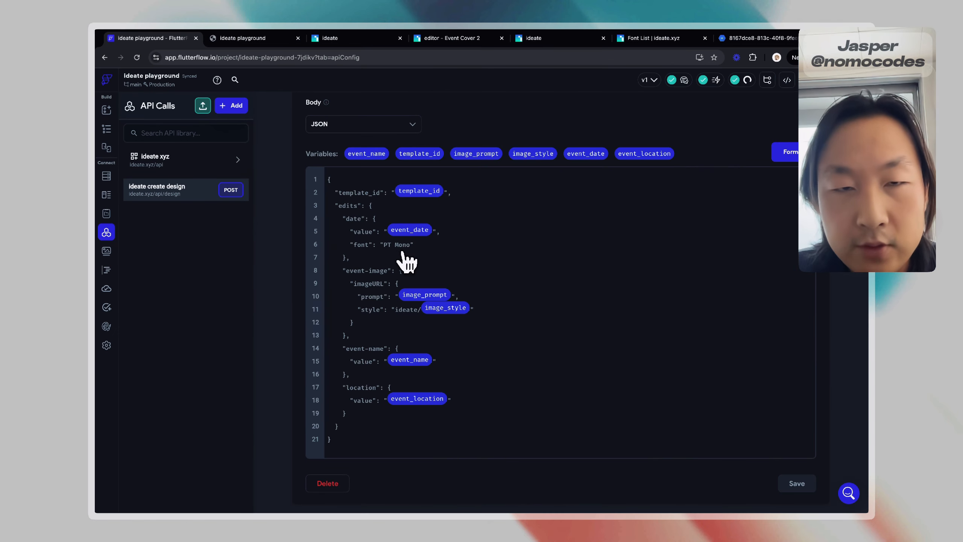
Run a test of the API call with the edited body and show its test response
scroll(491, 297, "up", 1)
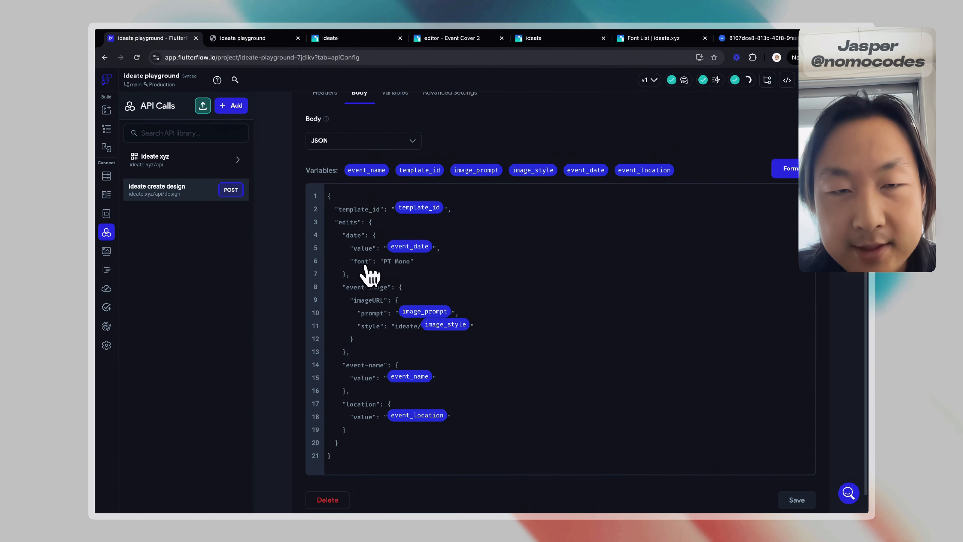
scroll(418, 282, "up", 5)
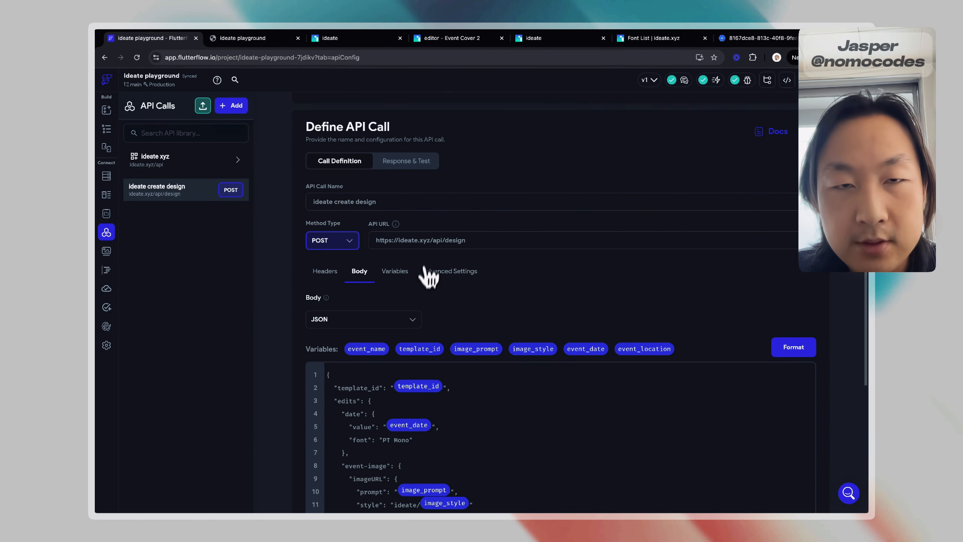
left_click(406, 159)
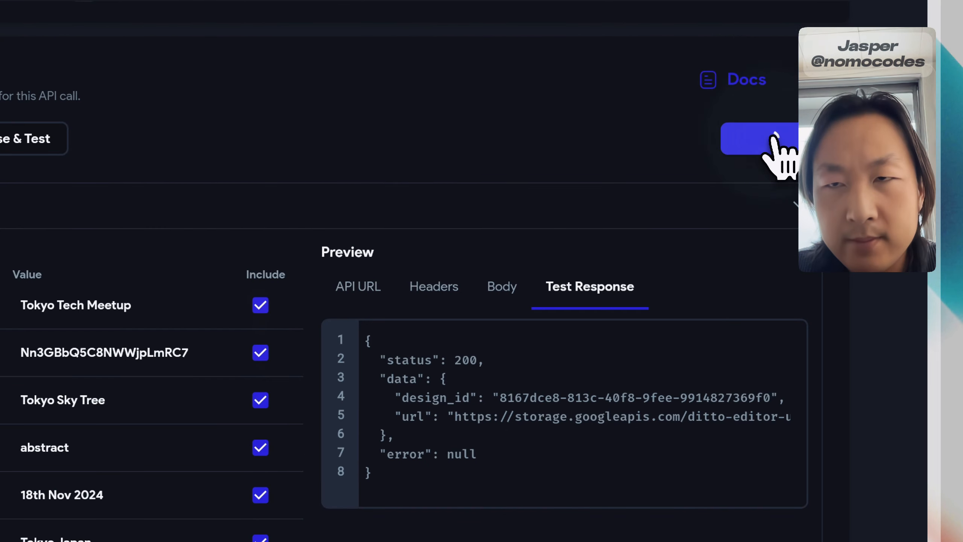
left_click(769, 140)
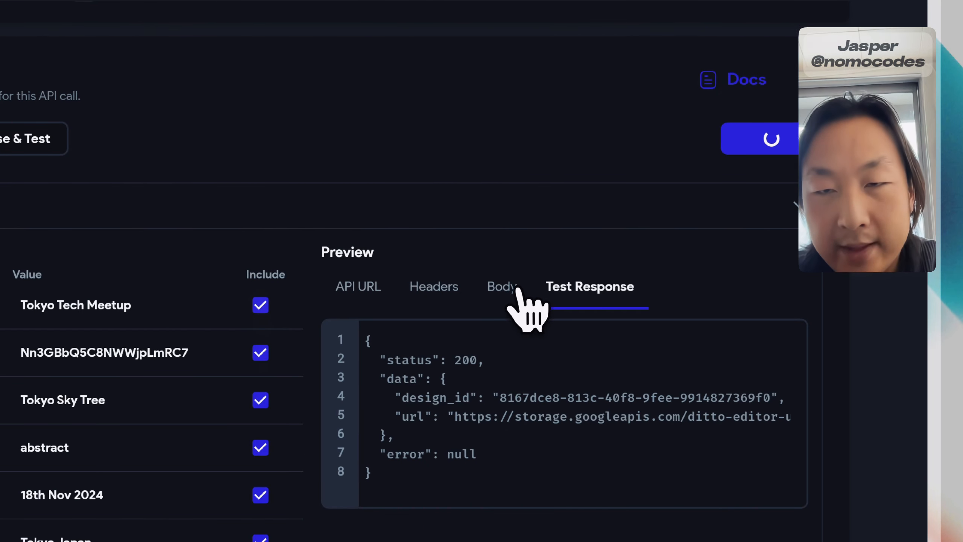
left_click(516, 288)
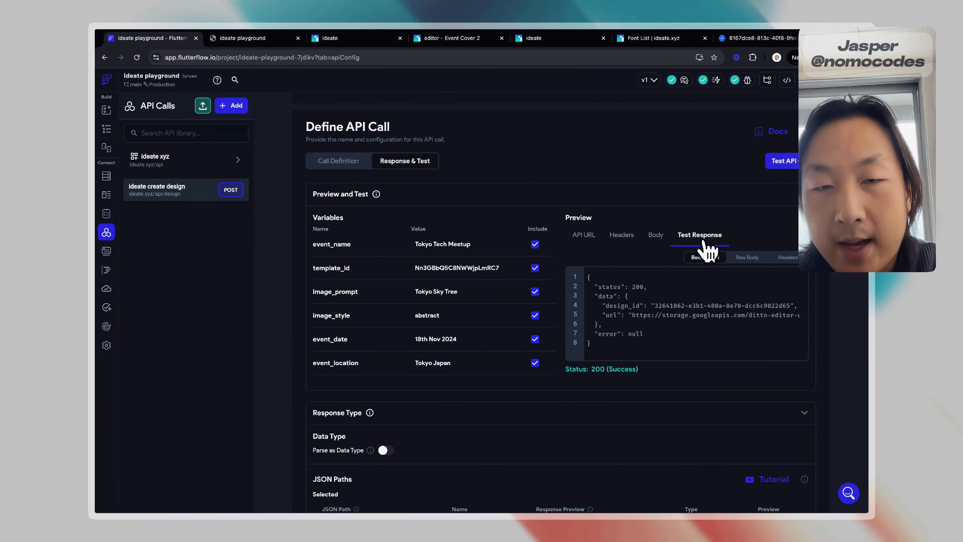
Copy the returned image URL from the test response and open it in the browser tab holding the previous design image
scroll(675, 296, "down", 3)
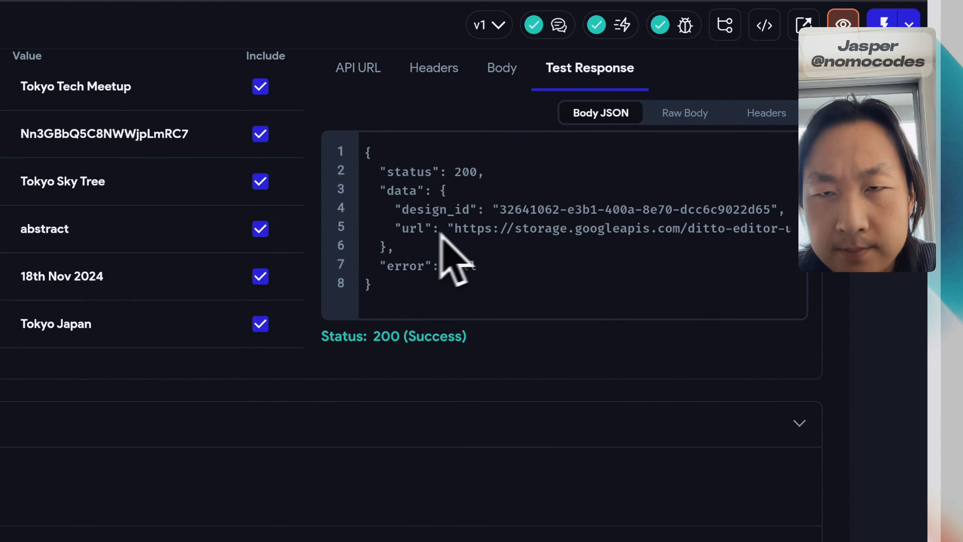
left_click_drag(459, 230, 927, 236)
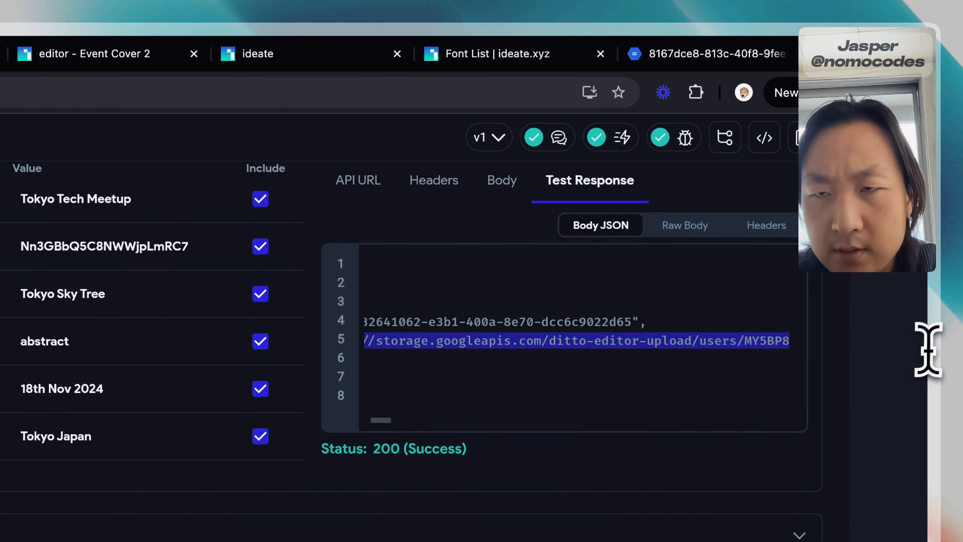
left_click_drag(929, 350, 928, 343)
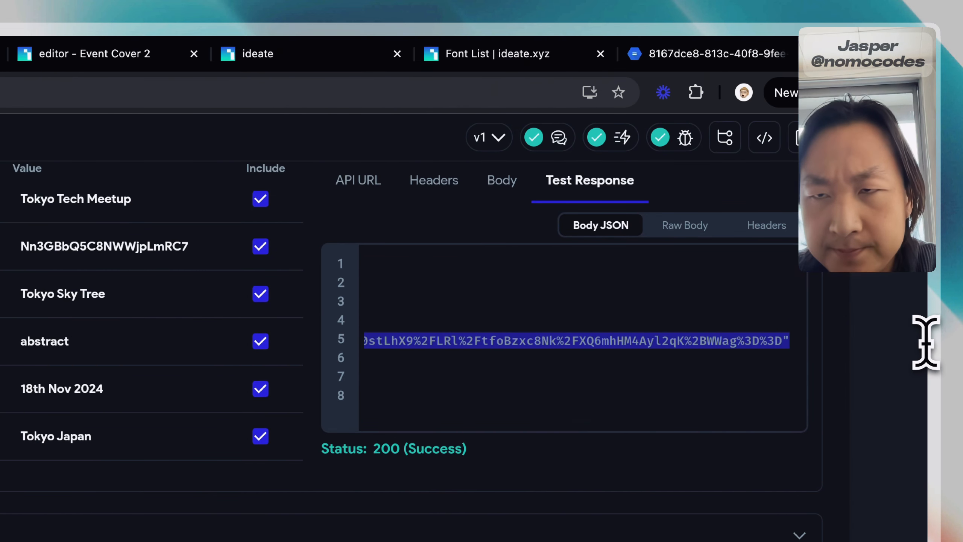
left_click(748, 57)
left_click(484, 95)
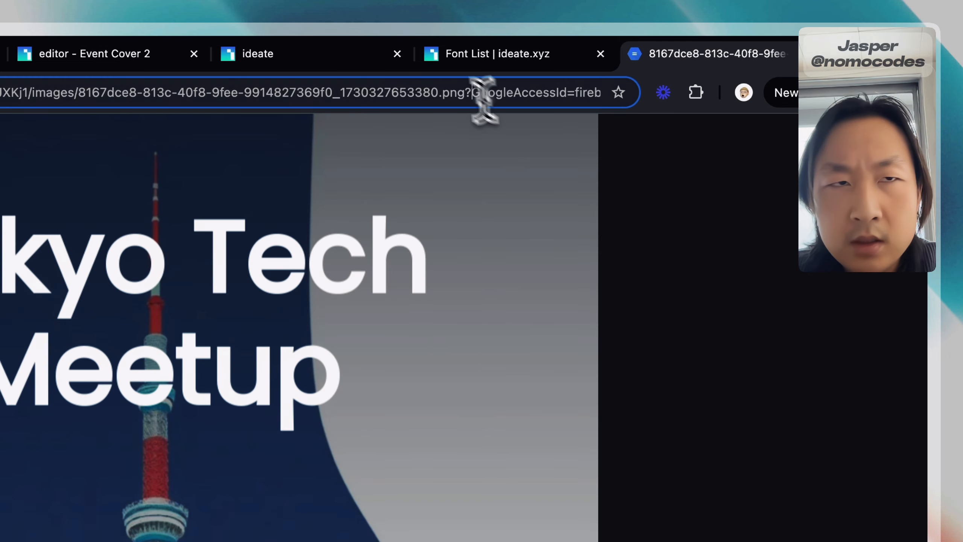
key("super+v")
key("Return")
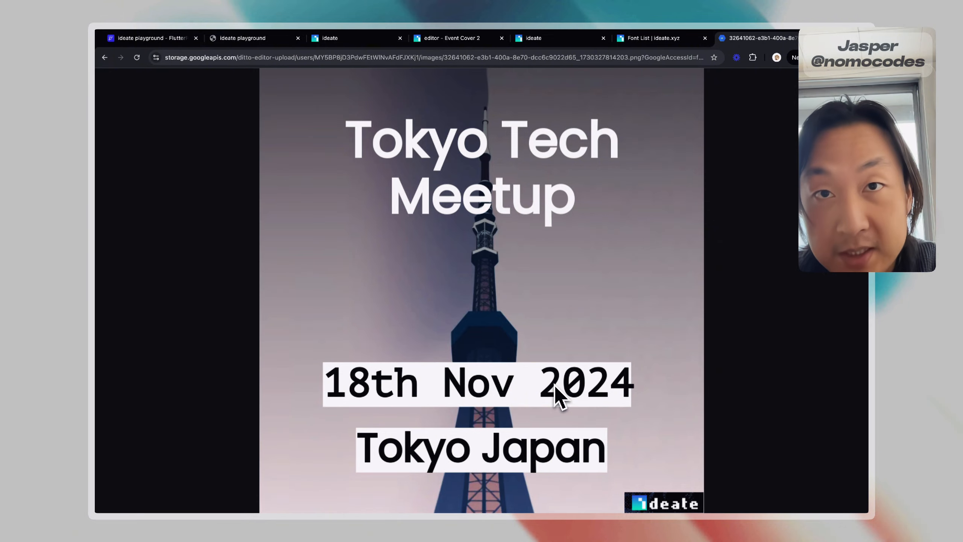
Return to FlutterFlow, remove the date's font property and the comma before it from the JSON body, and save the API call
left_click(658, 39)
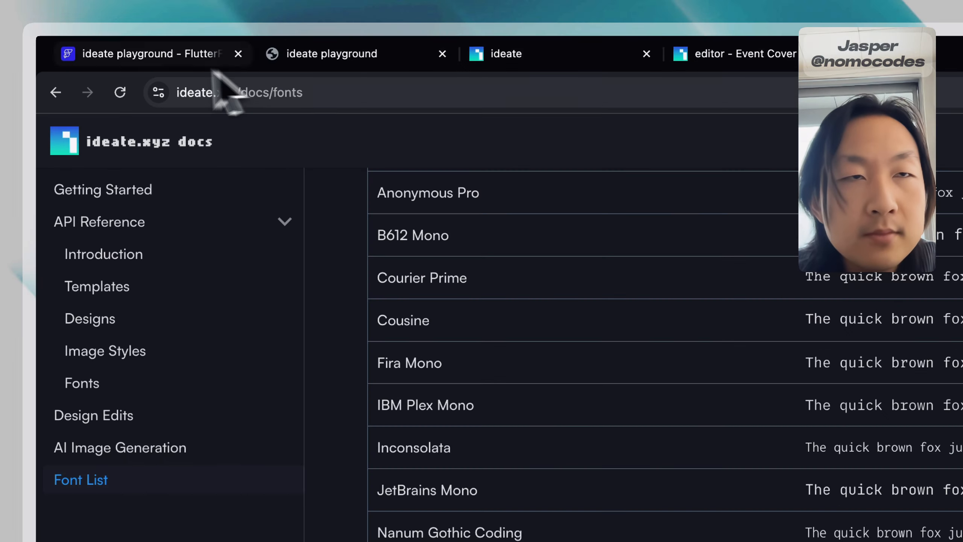
left_click(197, 55)
scroll(434, 163, "up", 5)
left_click(354, 244)
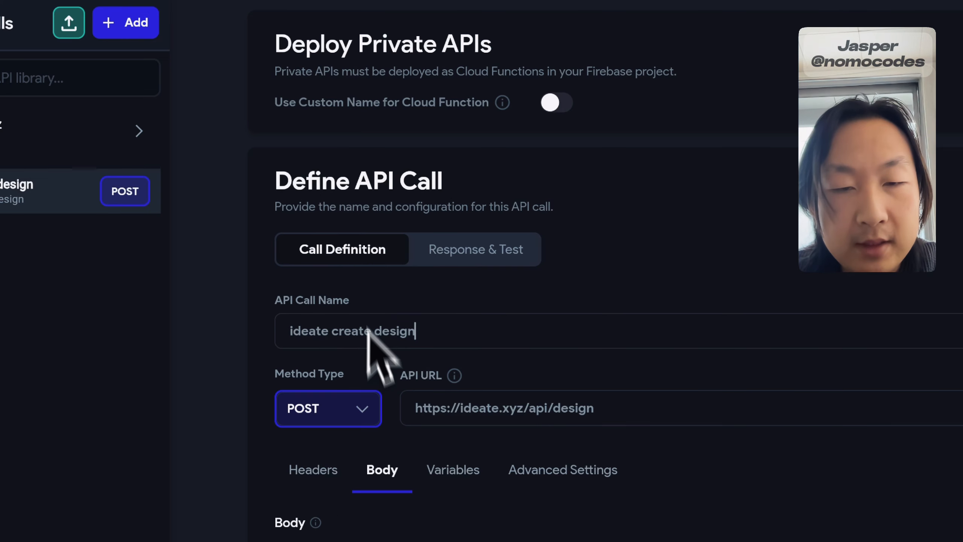
scroll(383, 340, "down", 10)
left_click_drag(509, 299, 275, 278)
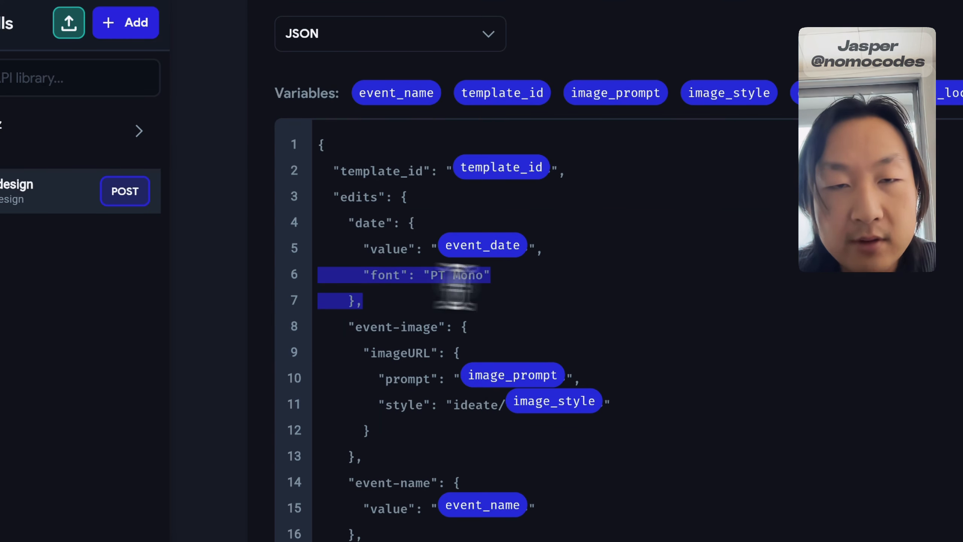
left_click_drag(500, 285, 302, 280)
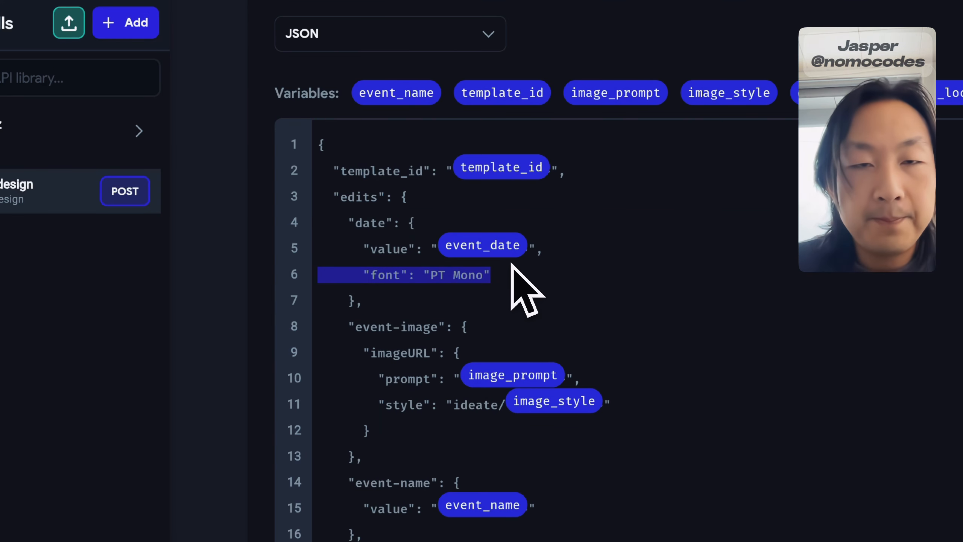
key("BackSpace")
key("BackSpace")
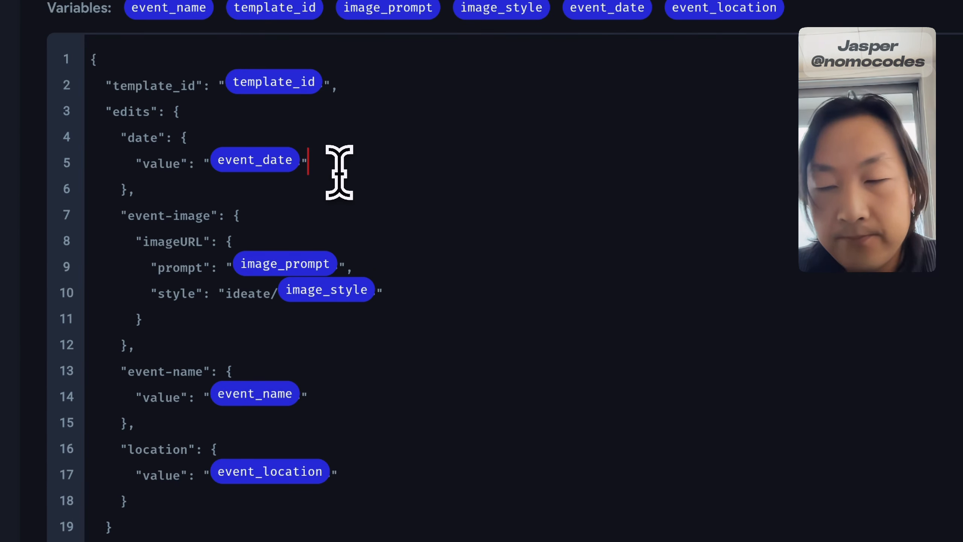
left_click(762, 468)
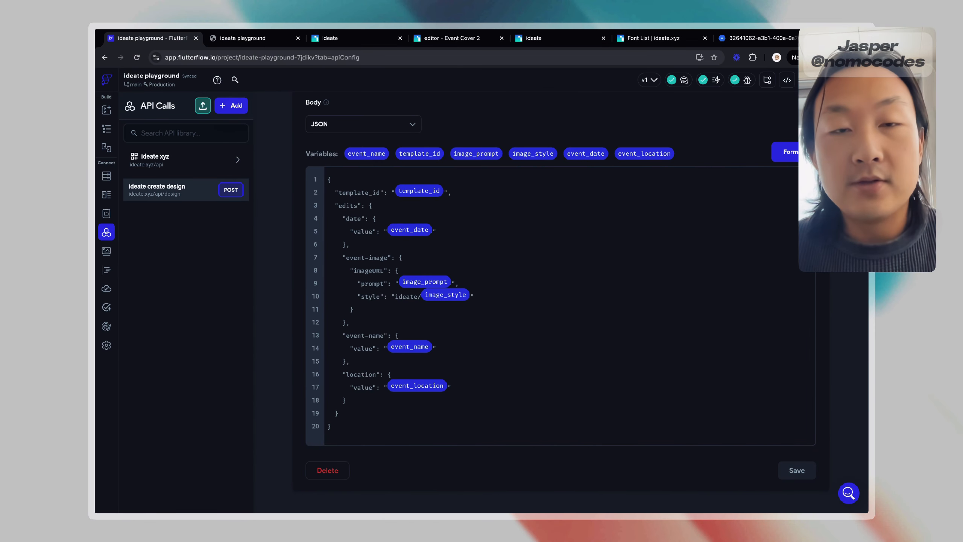
Review the event generator preview, the ideate template code and the Font List documentation
left_click(261, 38)
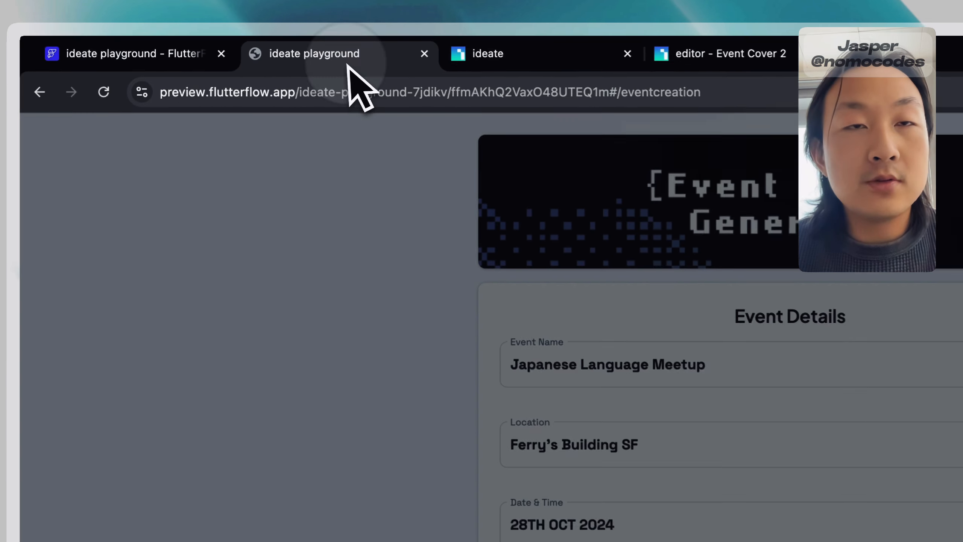
left_click(349, 37)
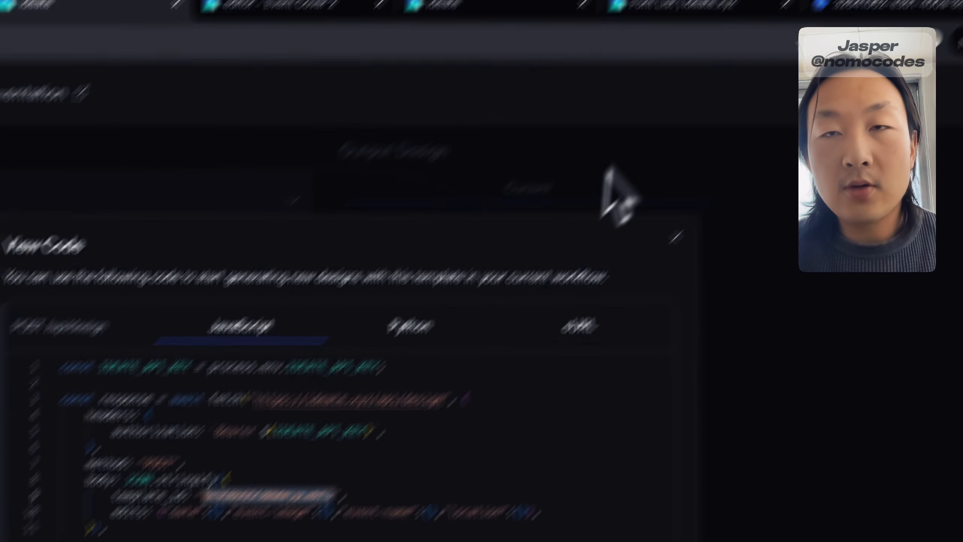
left_click(682, 8)
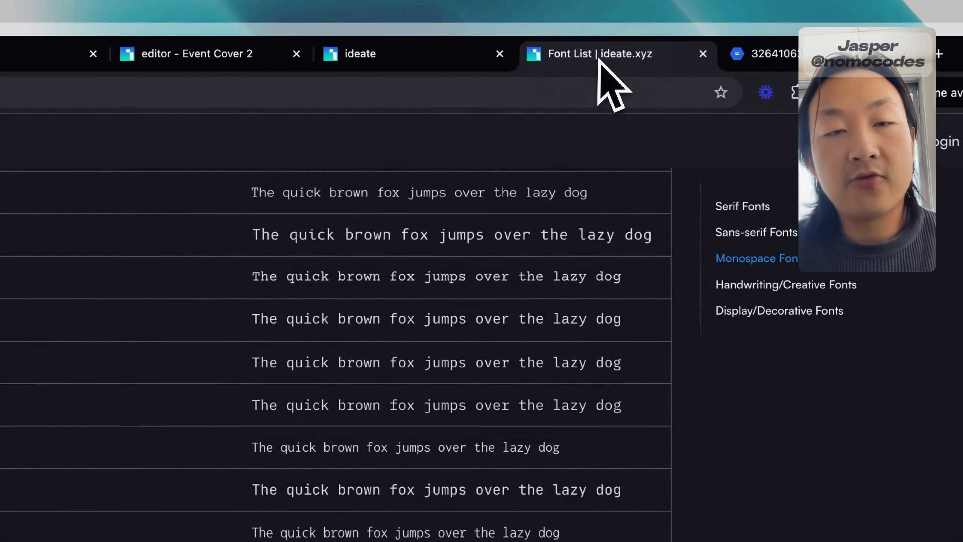
scroll(314, 495, "up", 20)
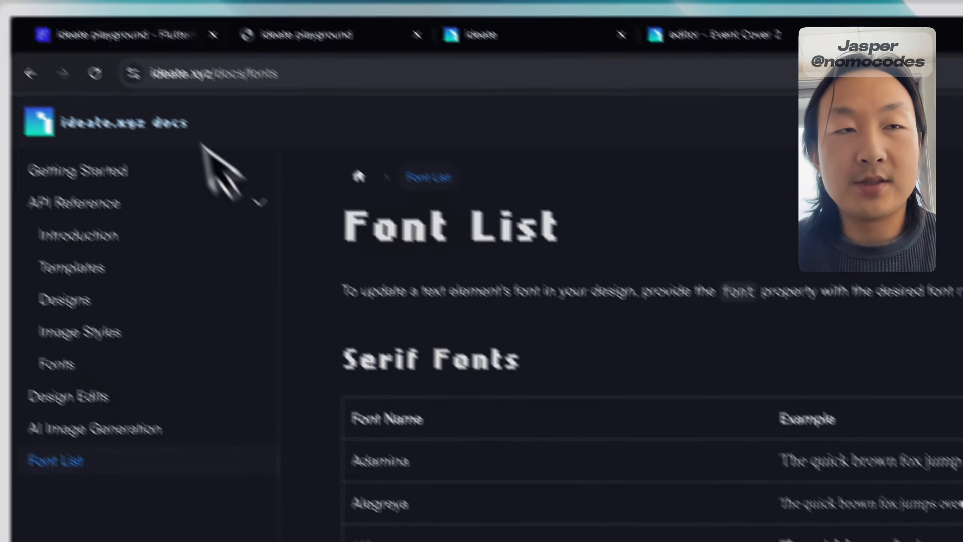
Return to FlutterFlow, expand the ideate xyz API group and examine the JSON body of its Create Design call
left_click(110, 34)
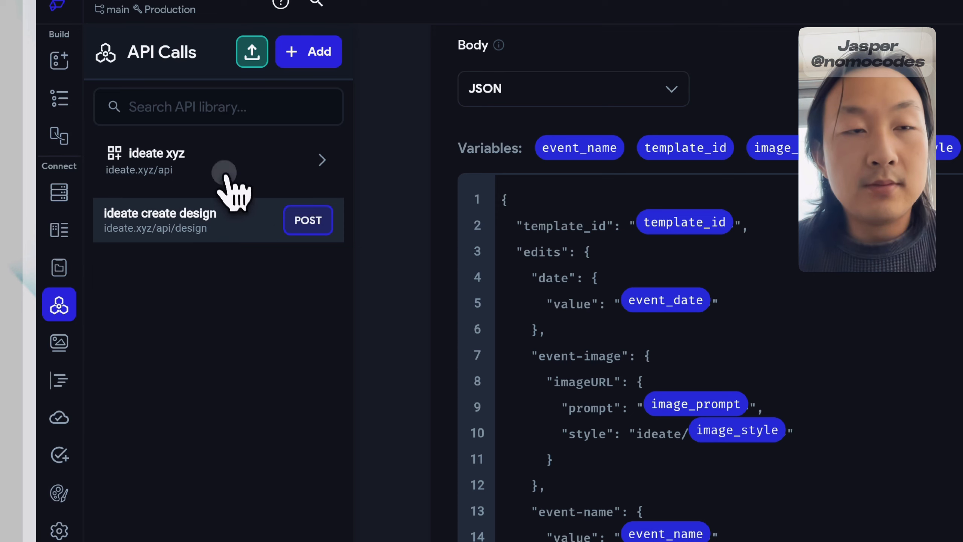
left_click(225, 174)
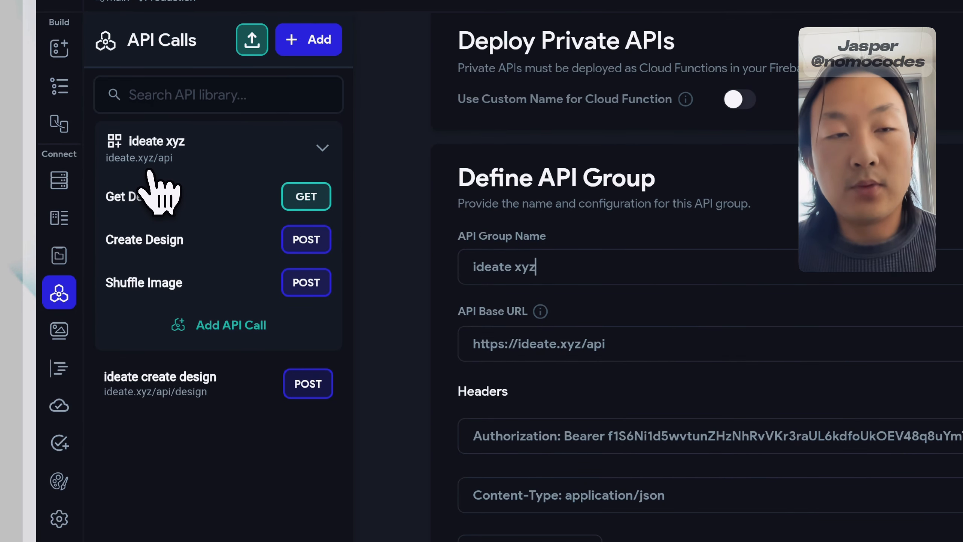
left_click(200, 242)
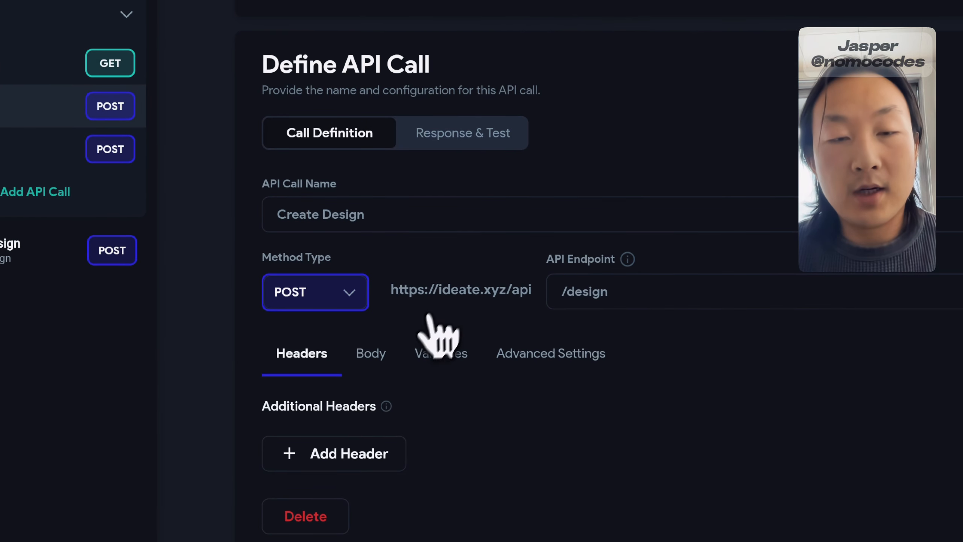
left_click(567, 488)
scroll(569, 493, "down", 5)
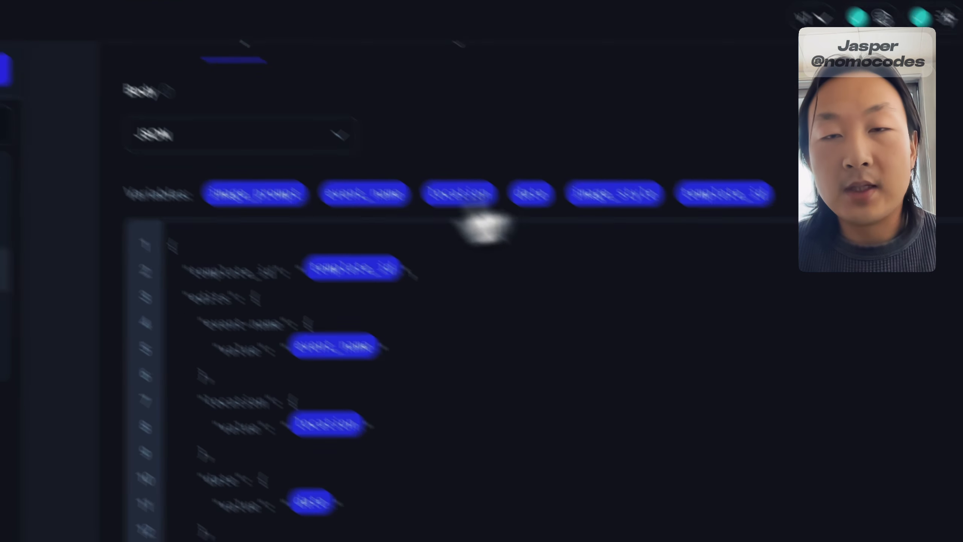